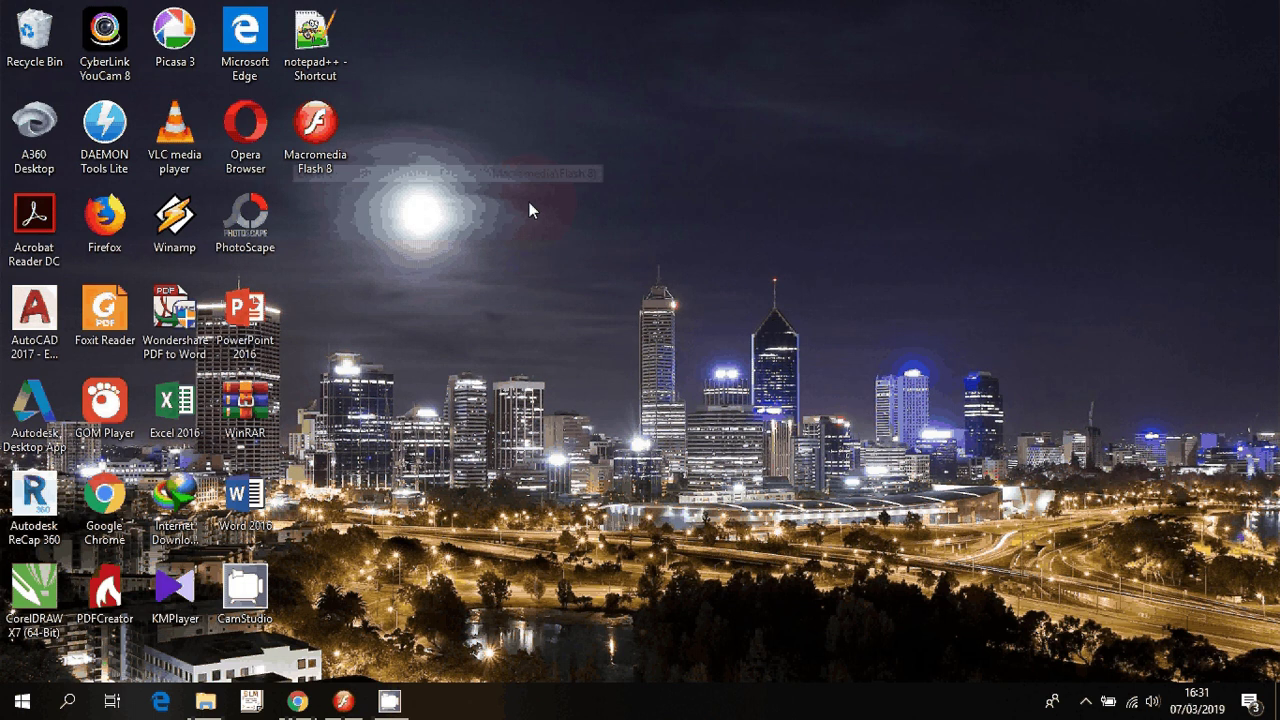
Open Macromedia Flash 8, keep the document at 600 x 100 px and set its background colour to #99FF00
double_click(318, 130)
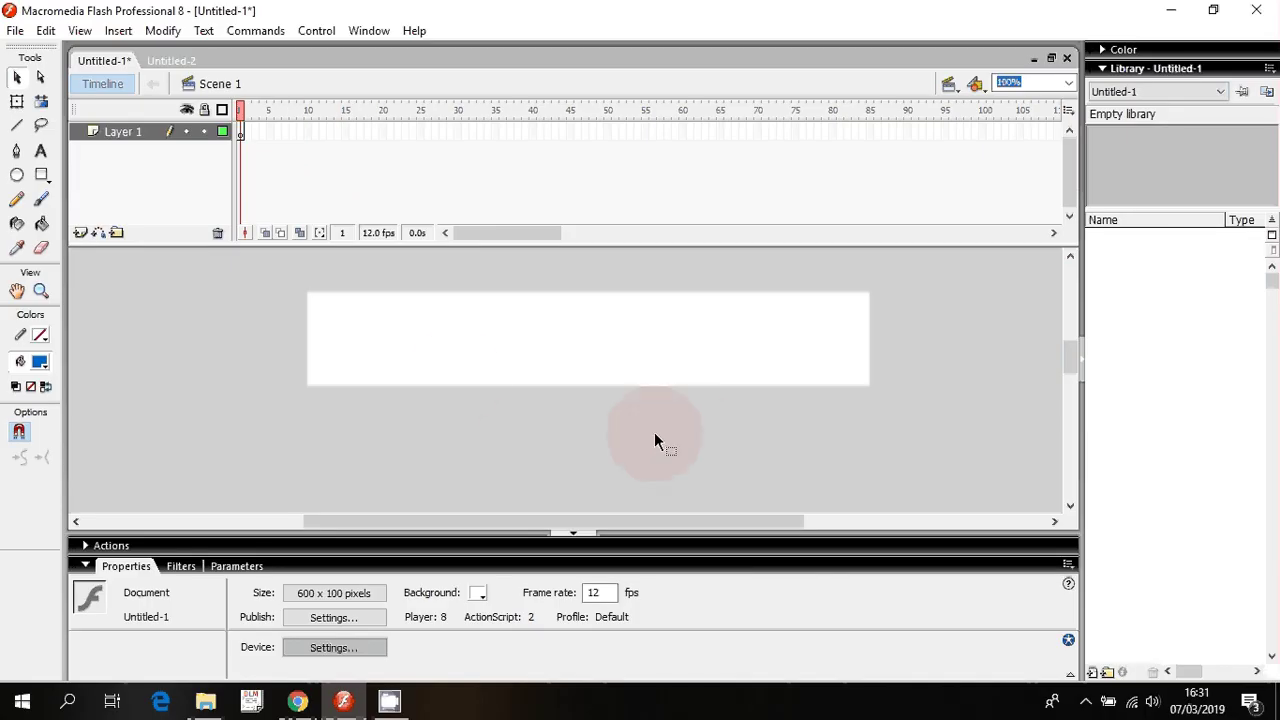
click(353, 590)
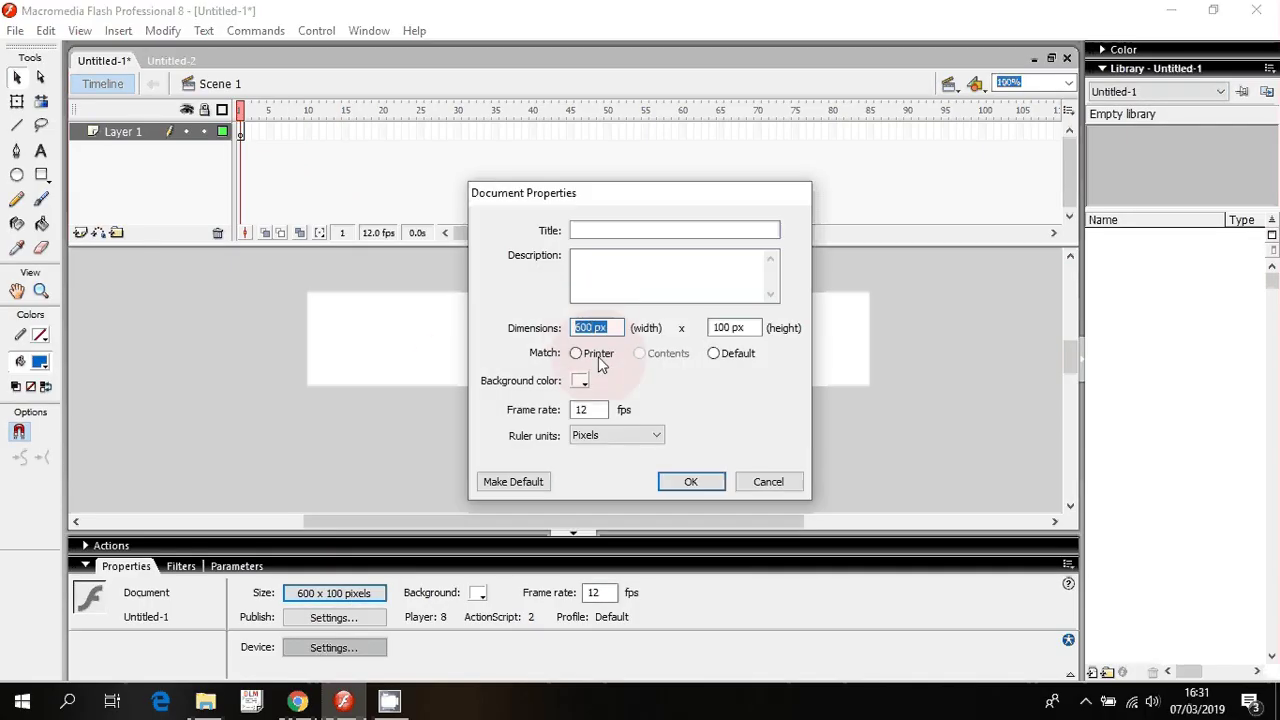
click(601, 328)
click(725, 332)
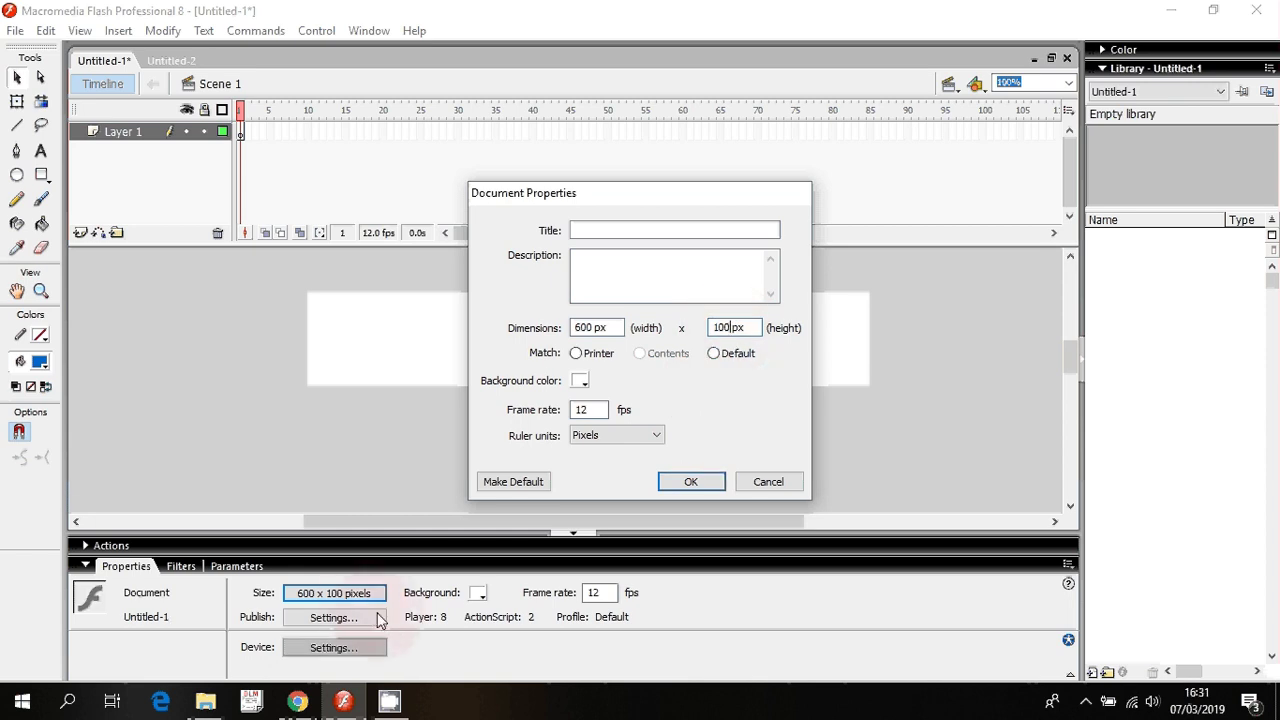
click(620, 521)
click(691, 481)
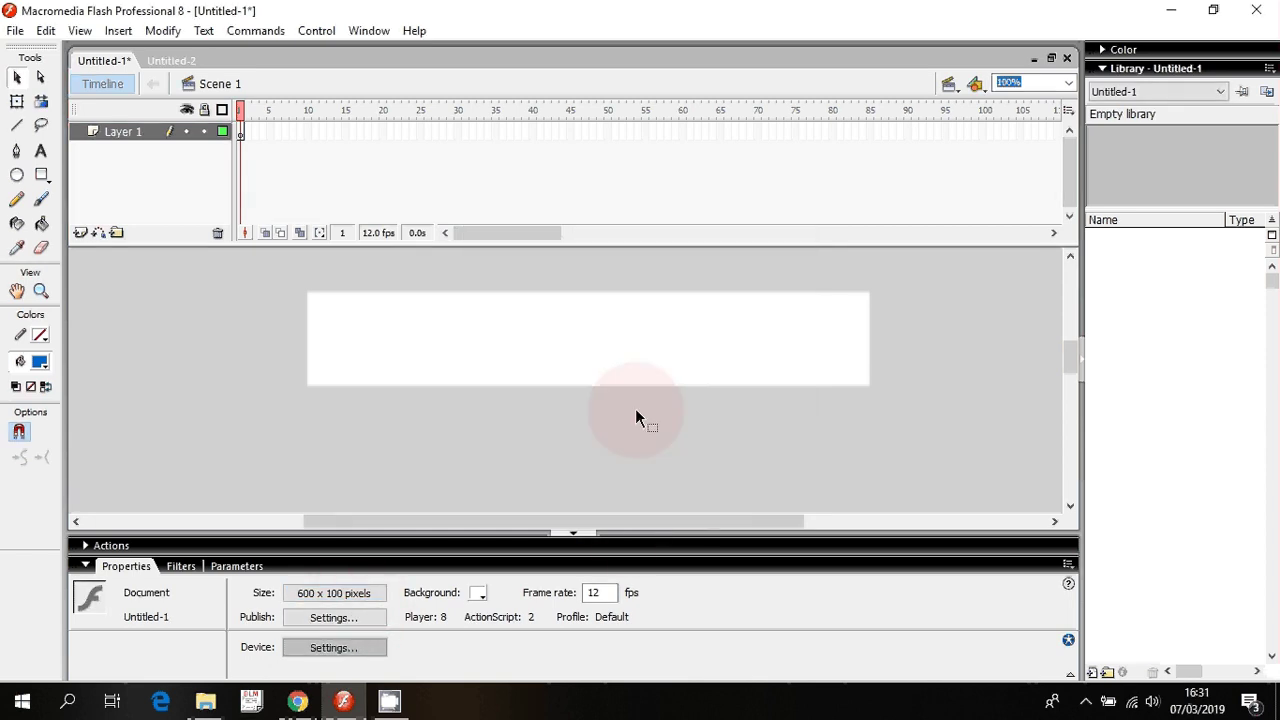
click(478, 594)
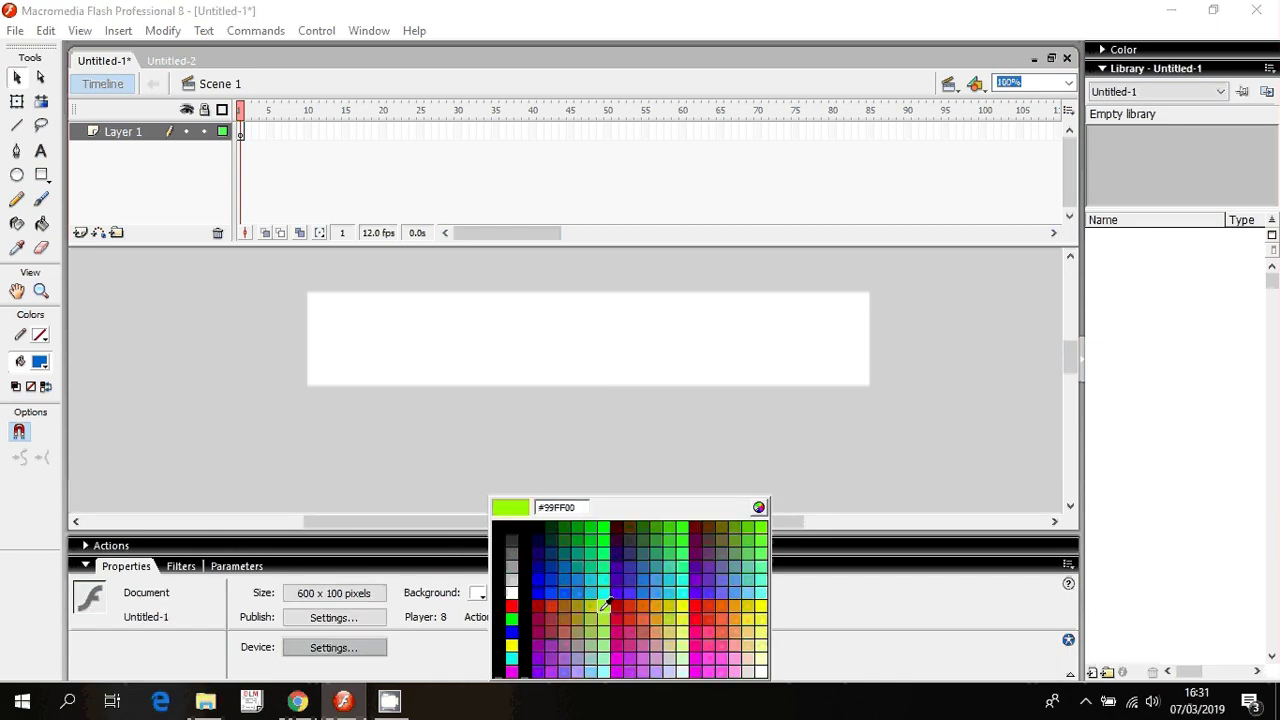
click(603, 606)
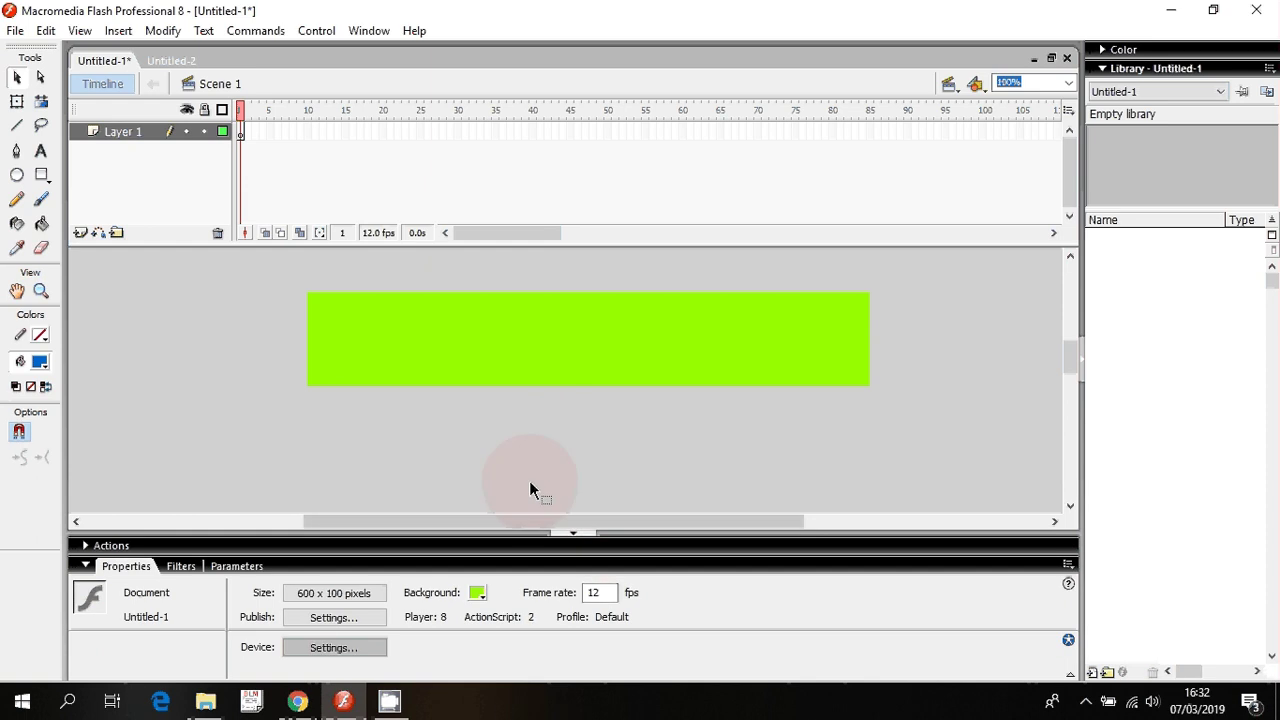
Rename Layer 1 as "jam digital"
double_click(118, 133)
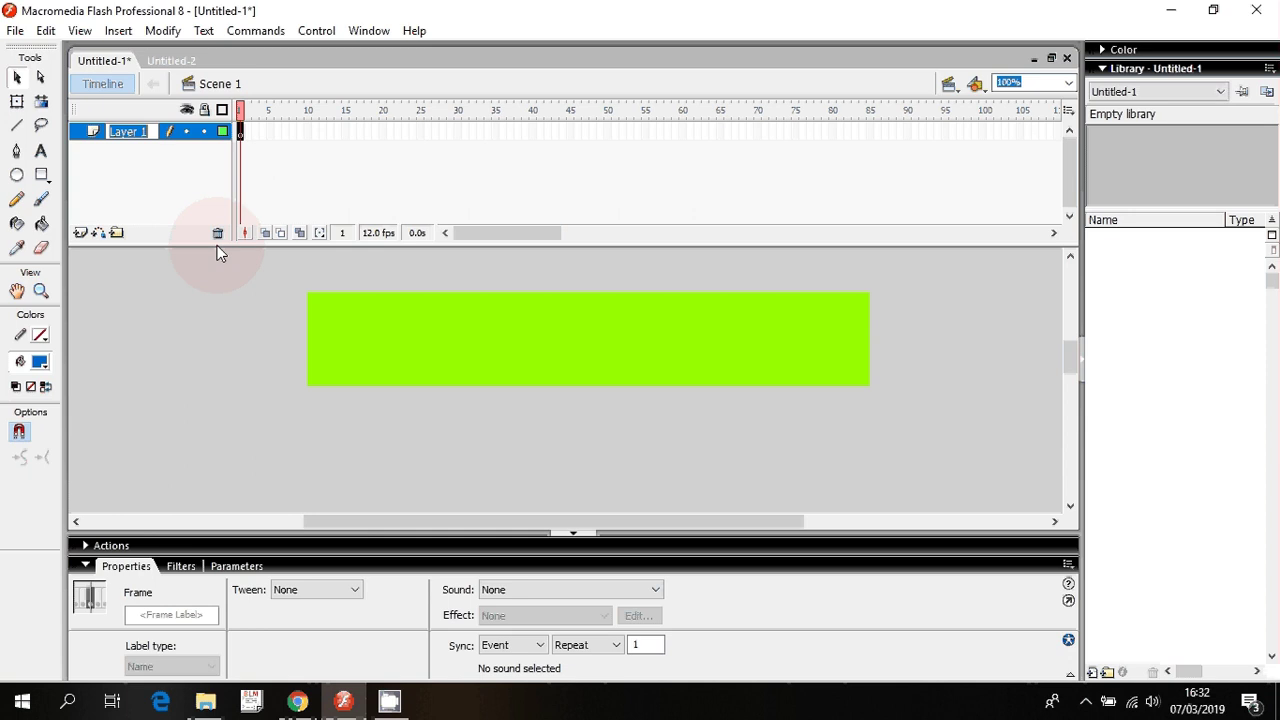
text(jam digit)
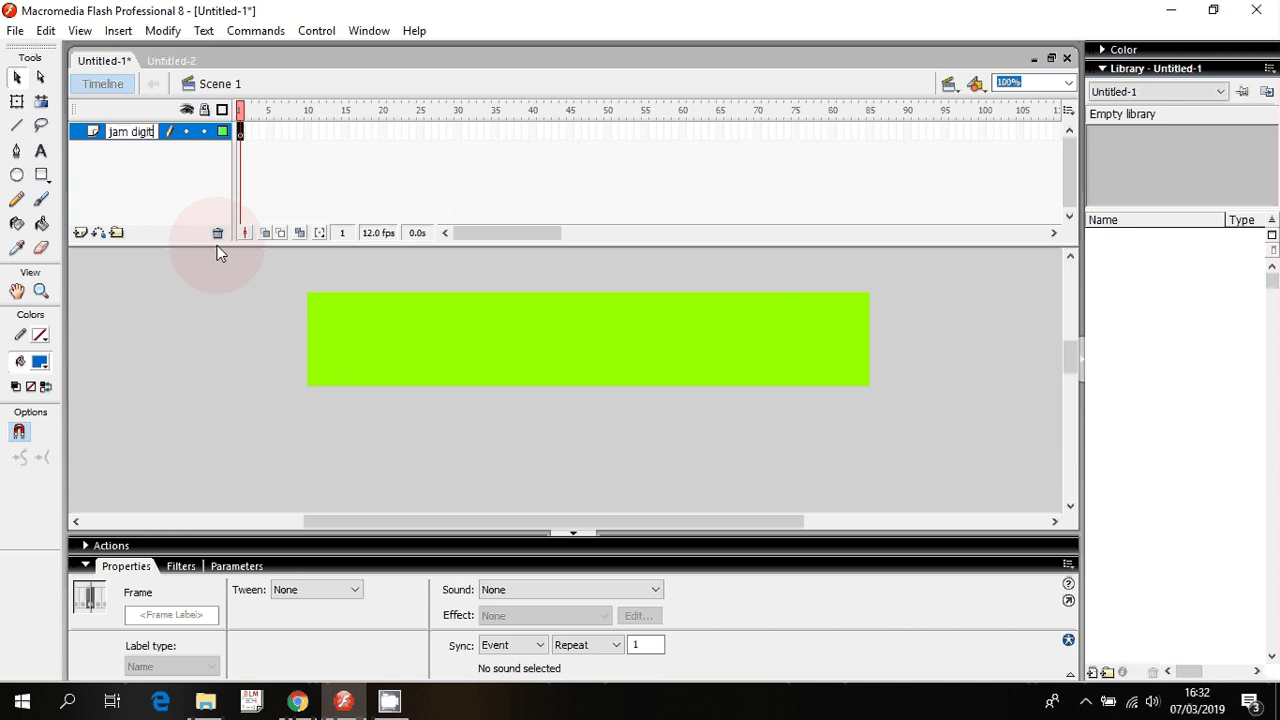
text(al)
click(310, 302)
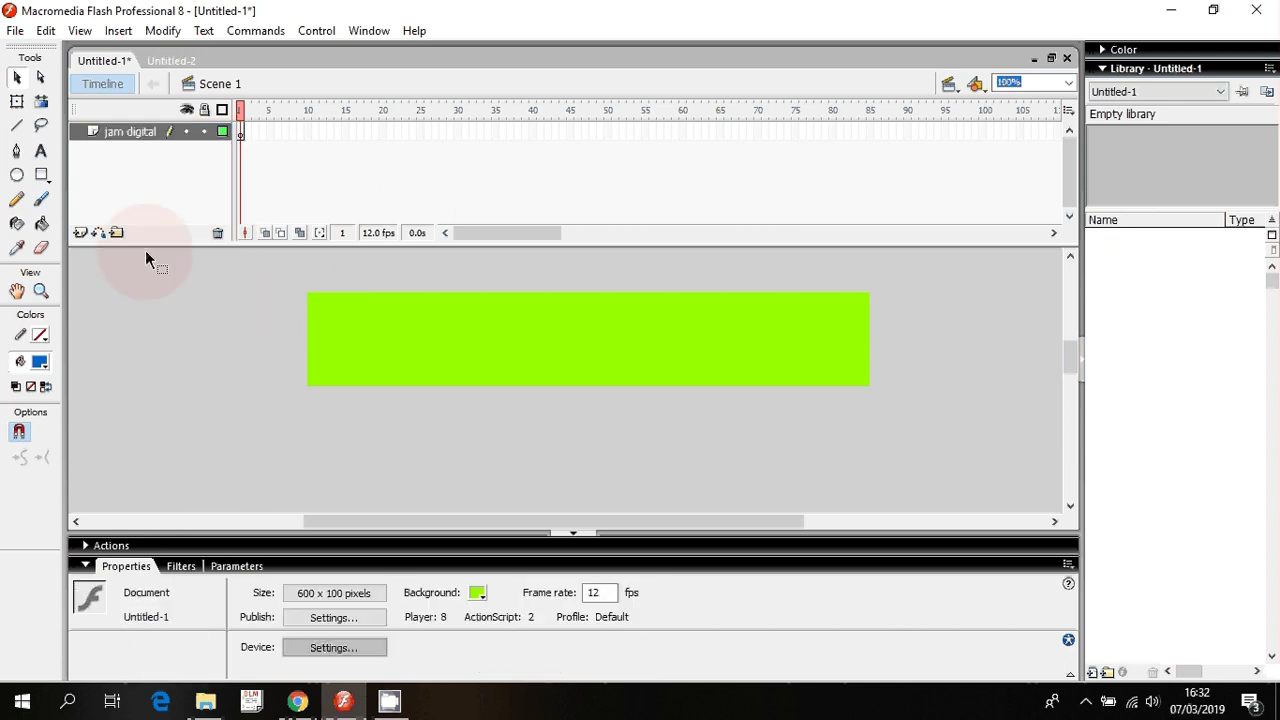
click(511, 377)
click(140, 212)
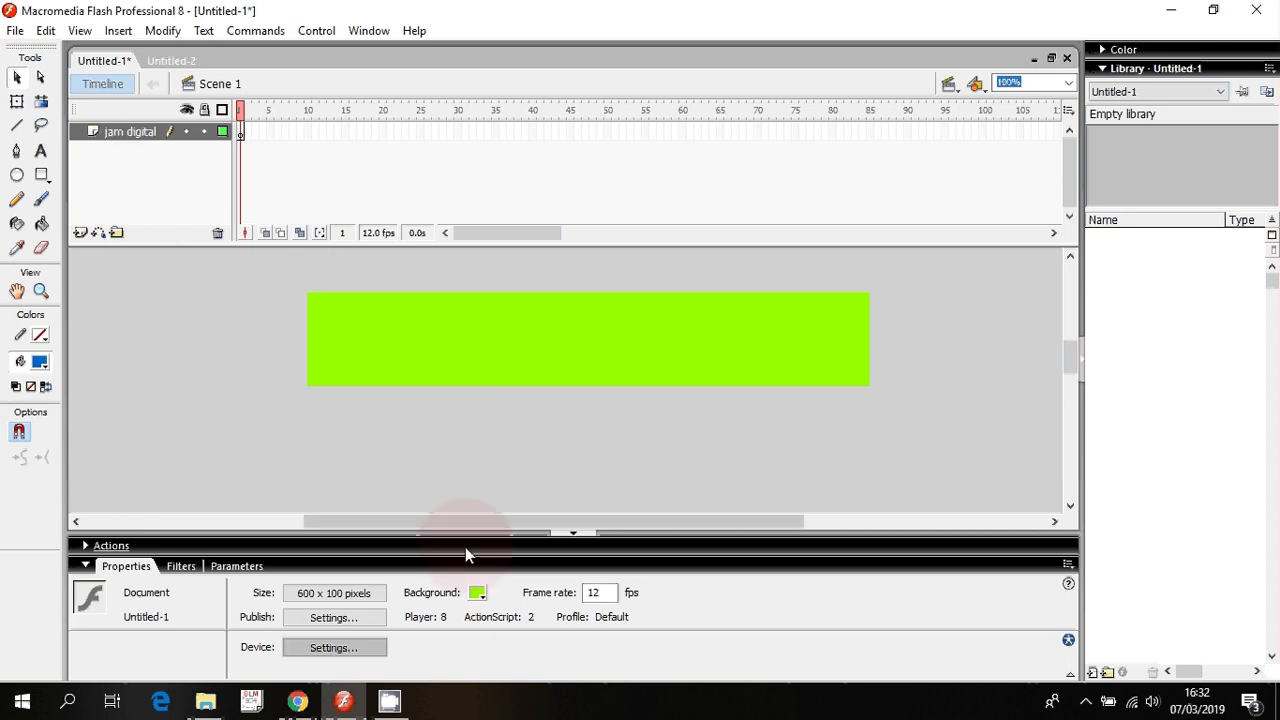
click(284, 530)
click(402, 426)
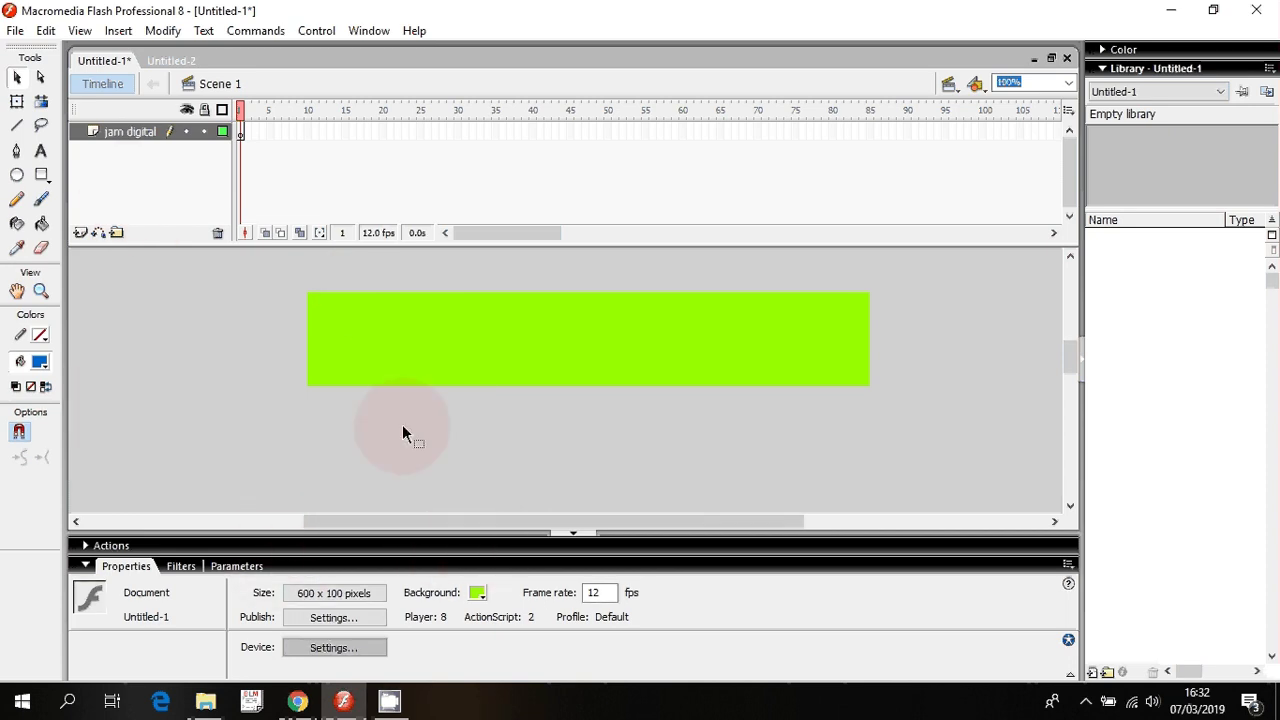
Draw a dynamic text field about 104 px wide near the left end of the green stage
click(41, 151)
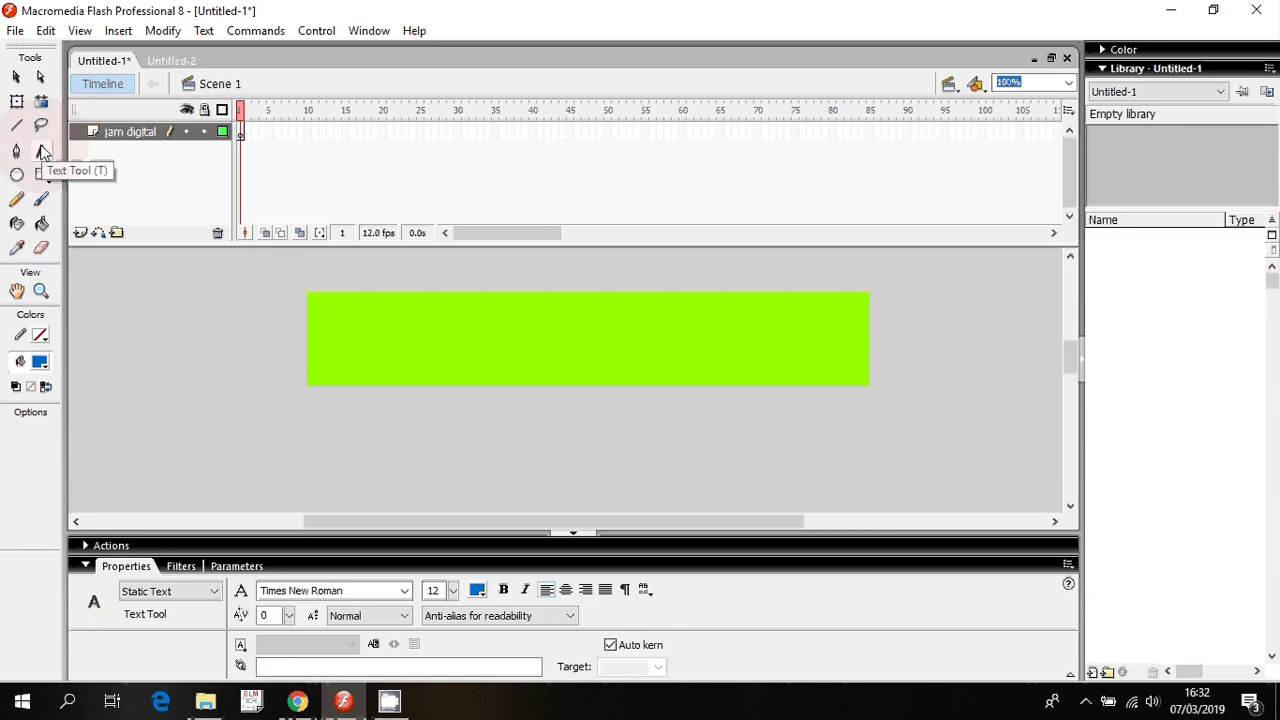
click(190, 590)
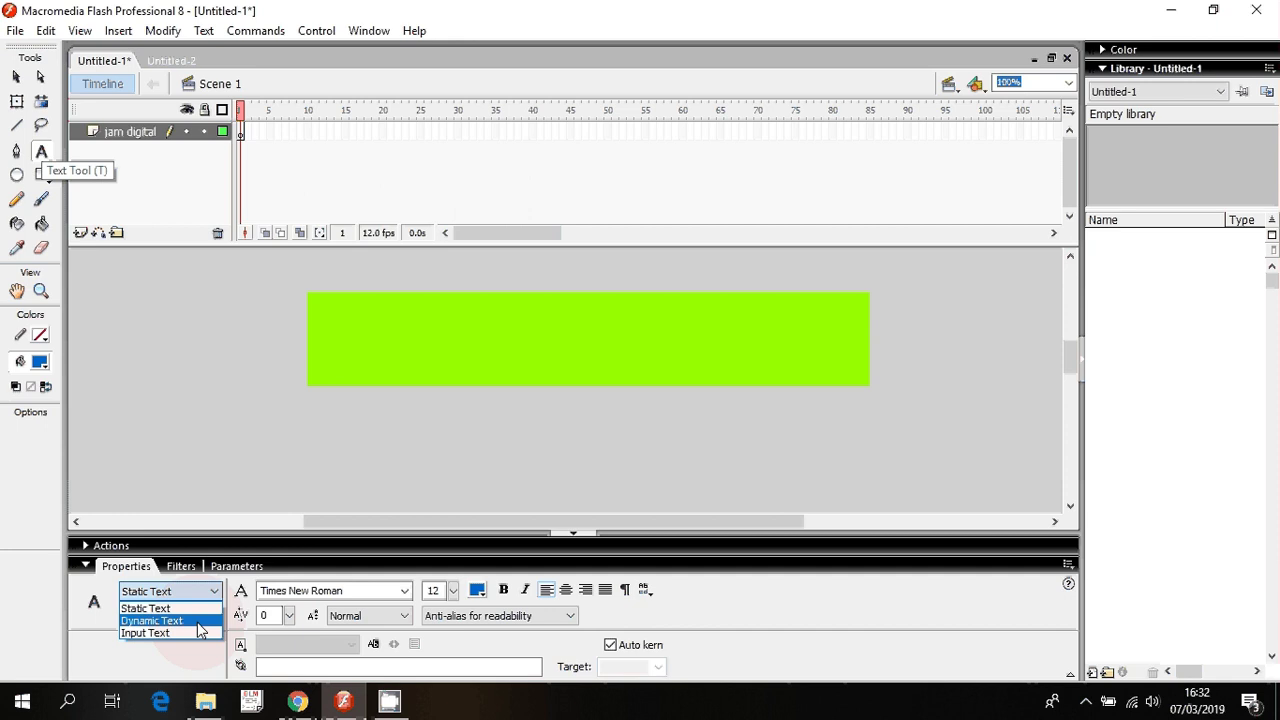
click(150, 621)
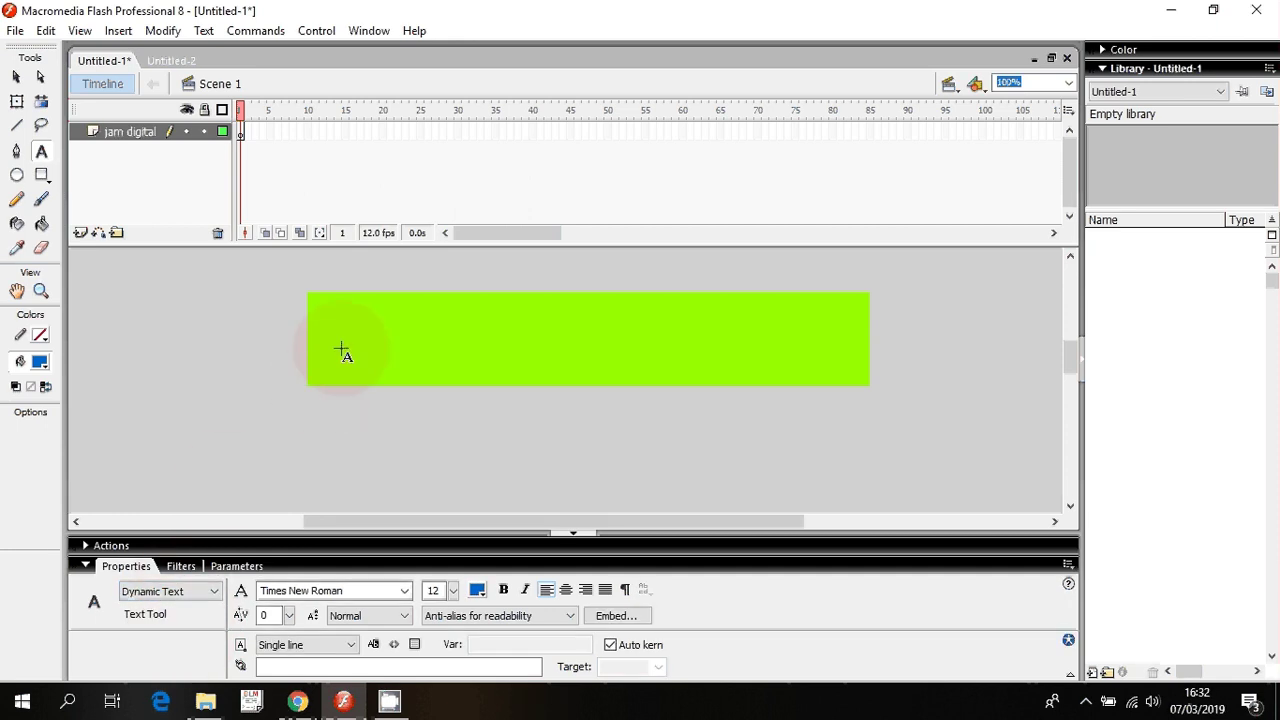
drag(340, 344, 437, 348)
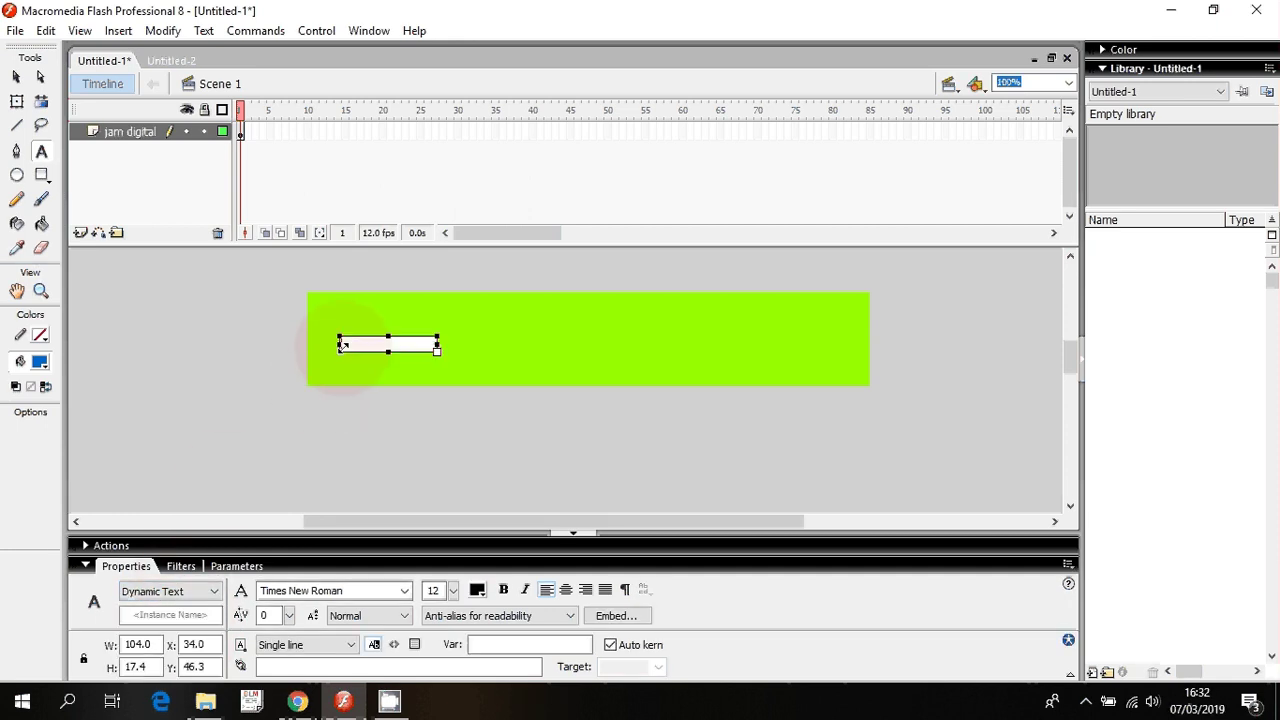
Set the dynamic text field's font size to 25
double_click(434, 590)
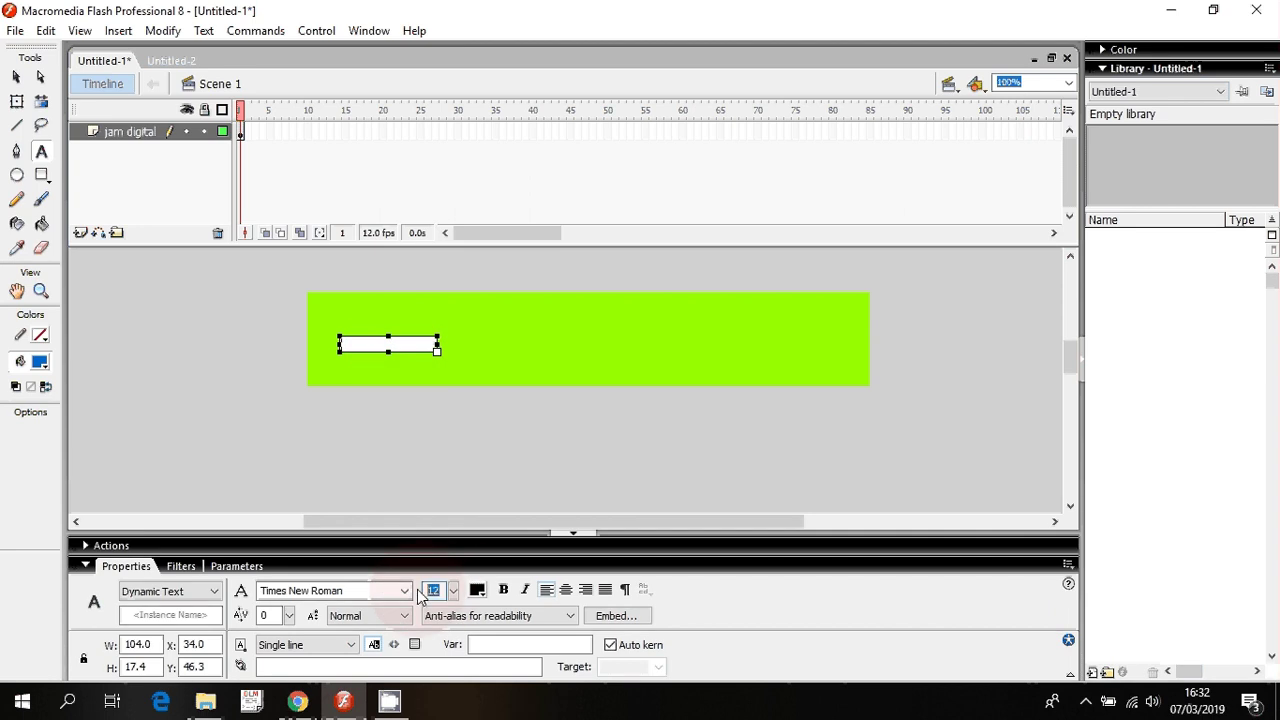
text(20)
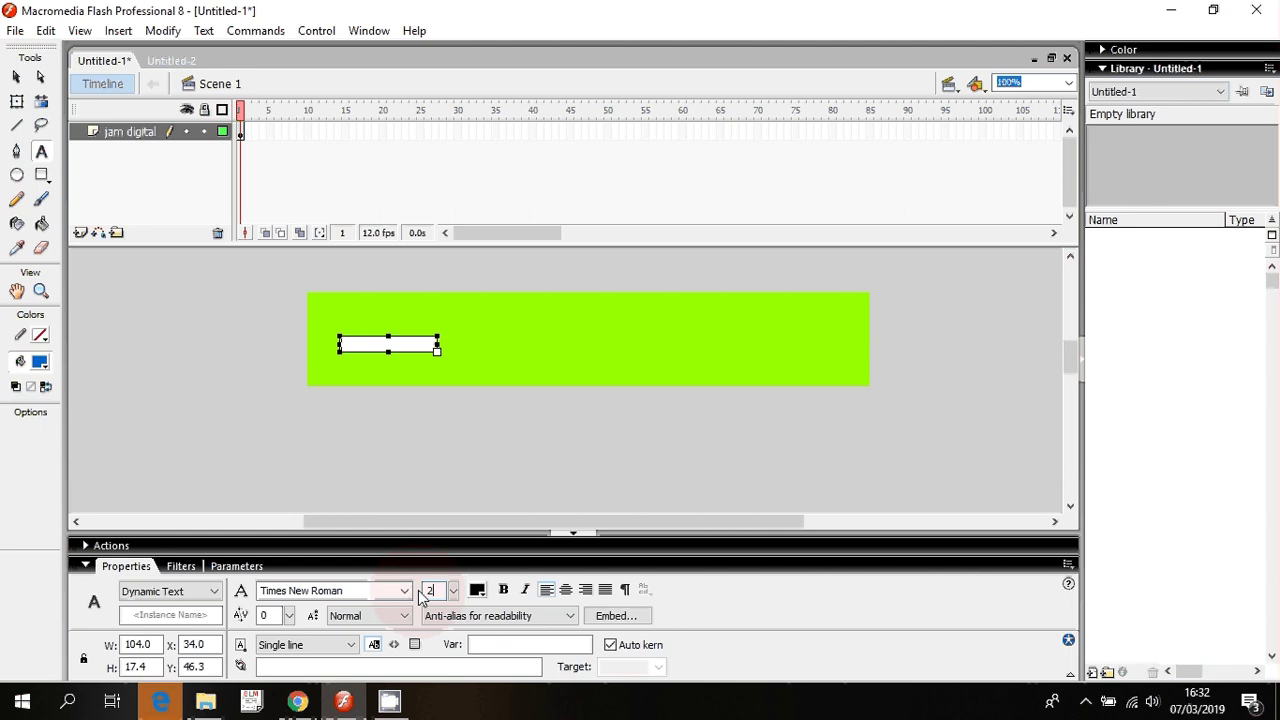
text(5)
click(413, 390)
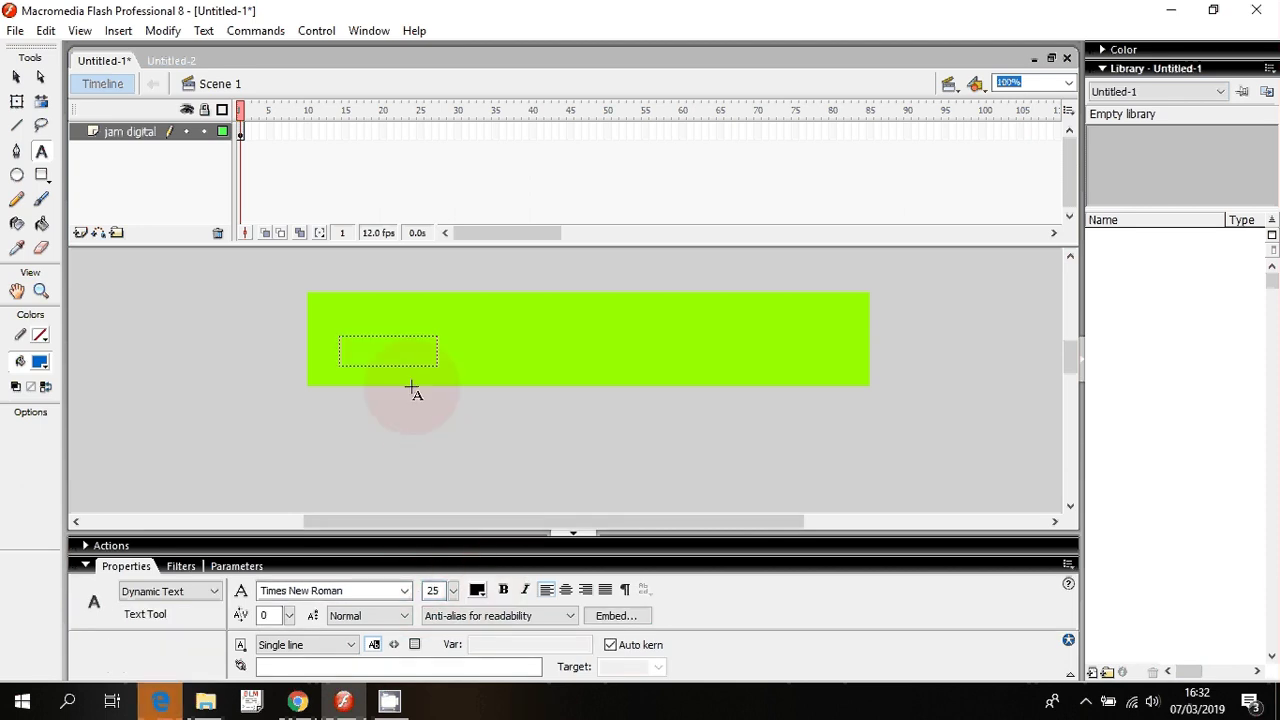
Resize the text field to about 62 x 70 px with Free Transform and nudge it up to Y 11.3
click(18, 100)
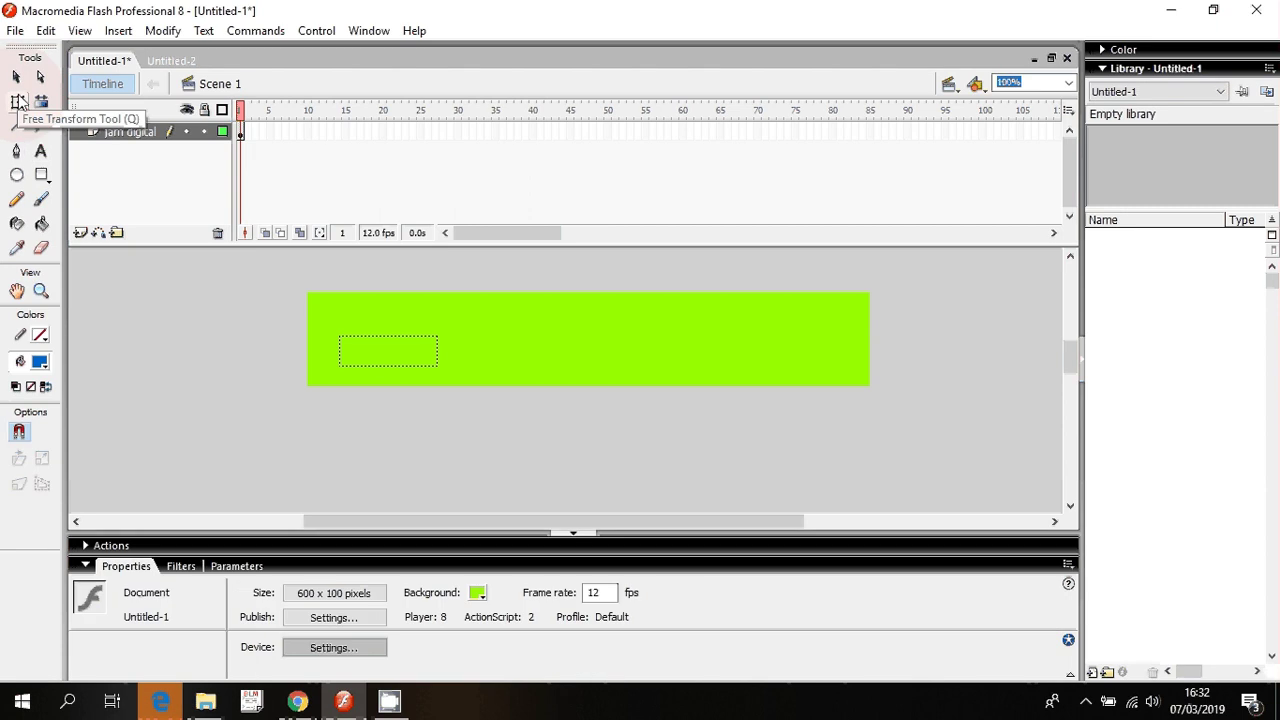
click(420, 362)
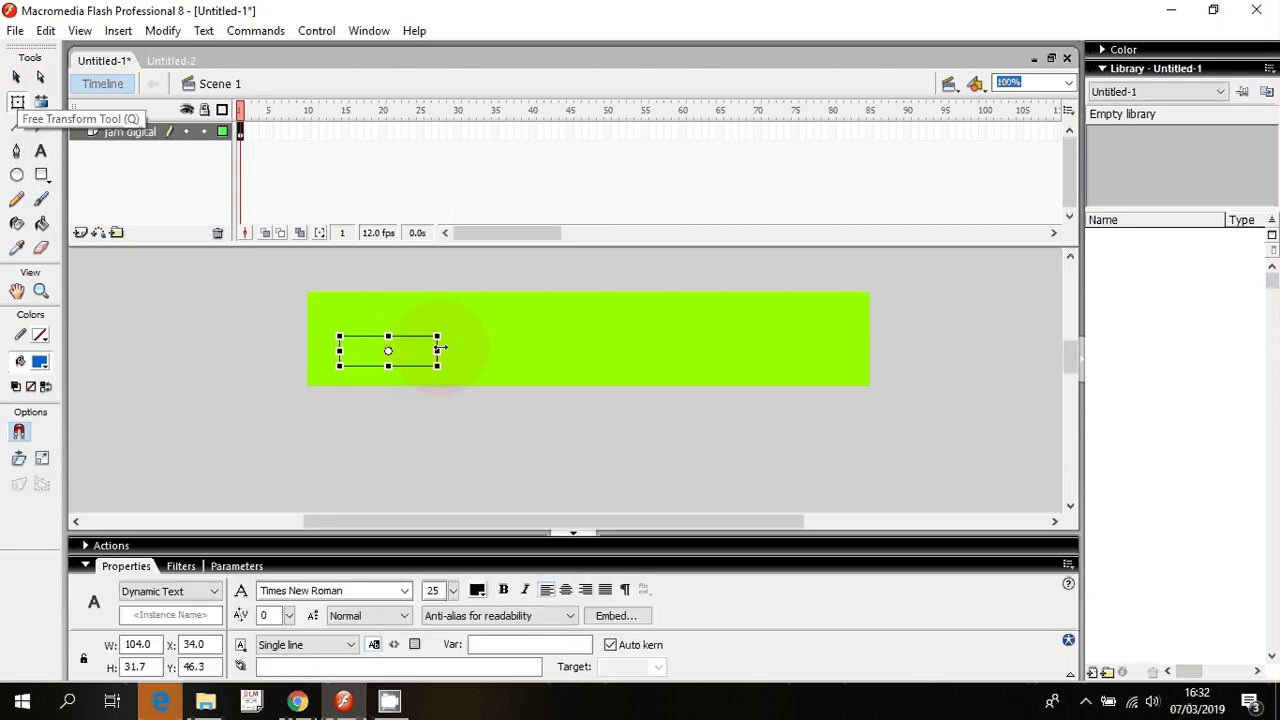
drag(437, 350, 388, 318)
key(Up)
key(Up)
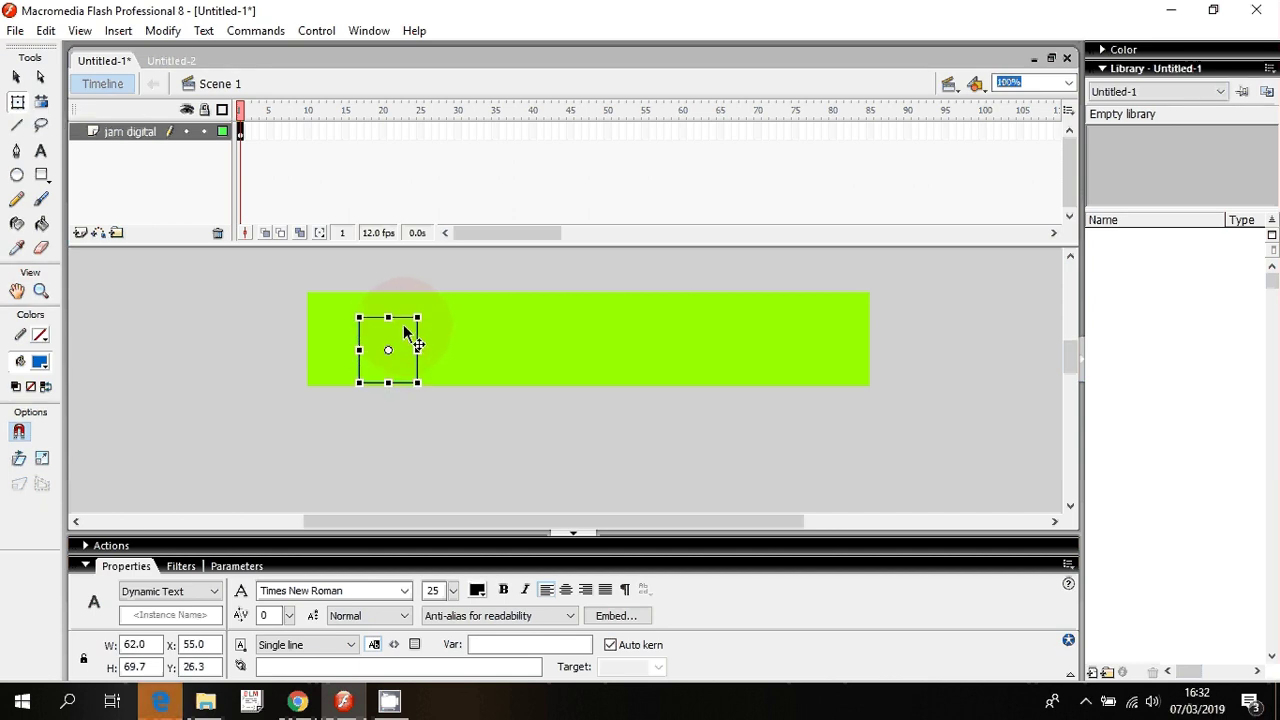
key(shift+Up)
key(Up)
key(Up)
key(Up)
key(Up)
click(425, 338)
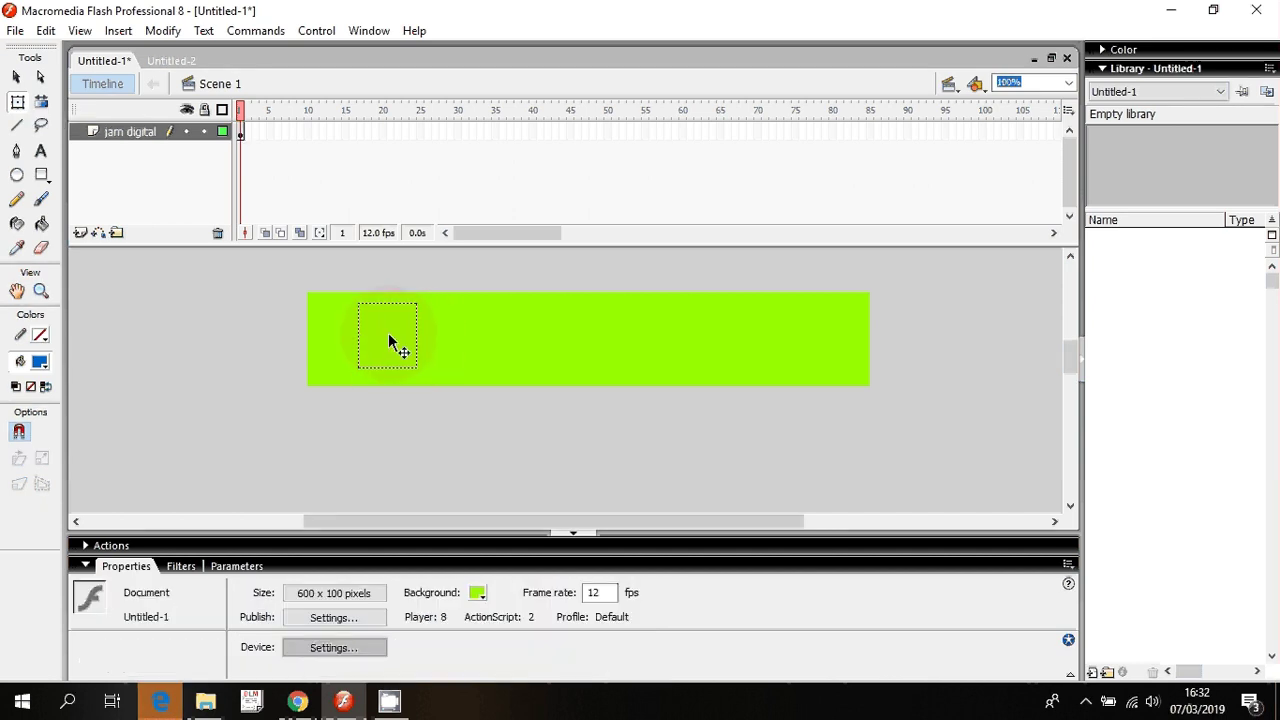
Change the text field's font to Segoe UI Black
click(390, 338)
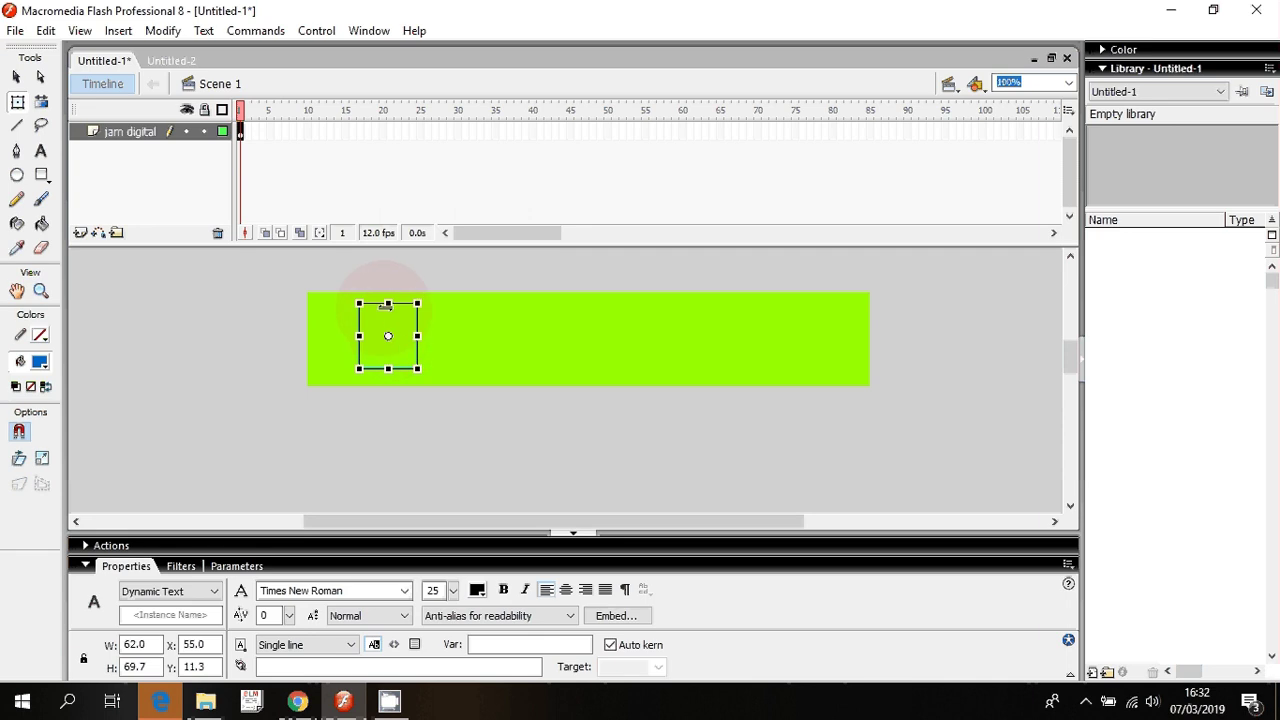
double_click(390, 327)
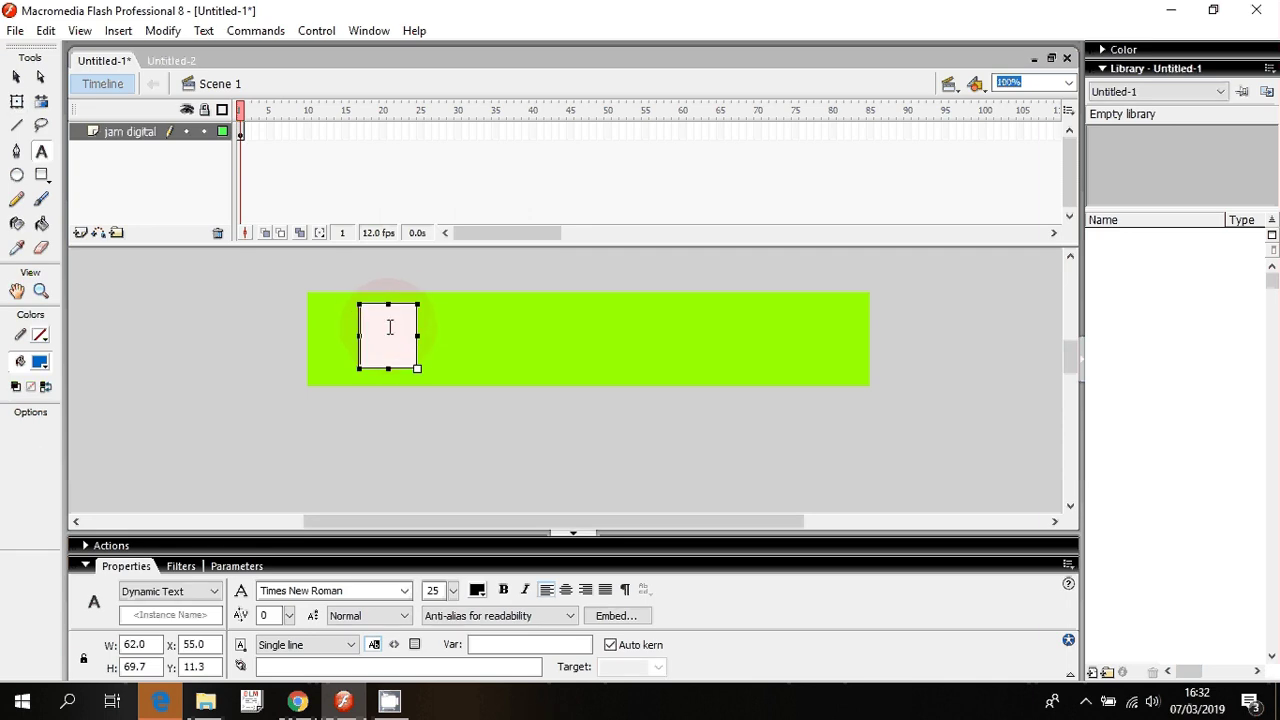
text(23)
click(405, 591)
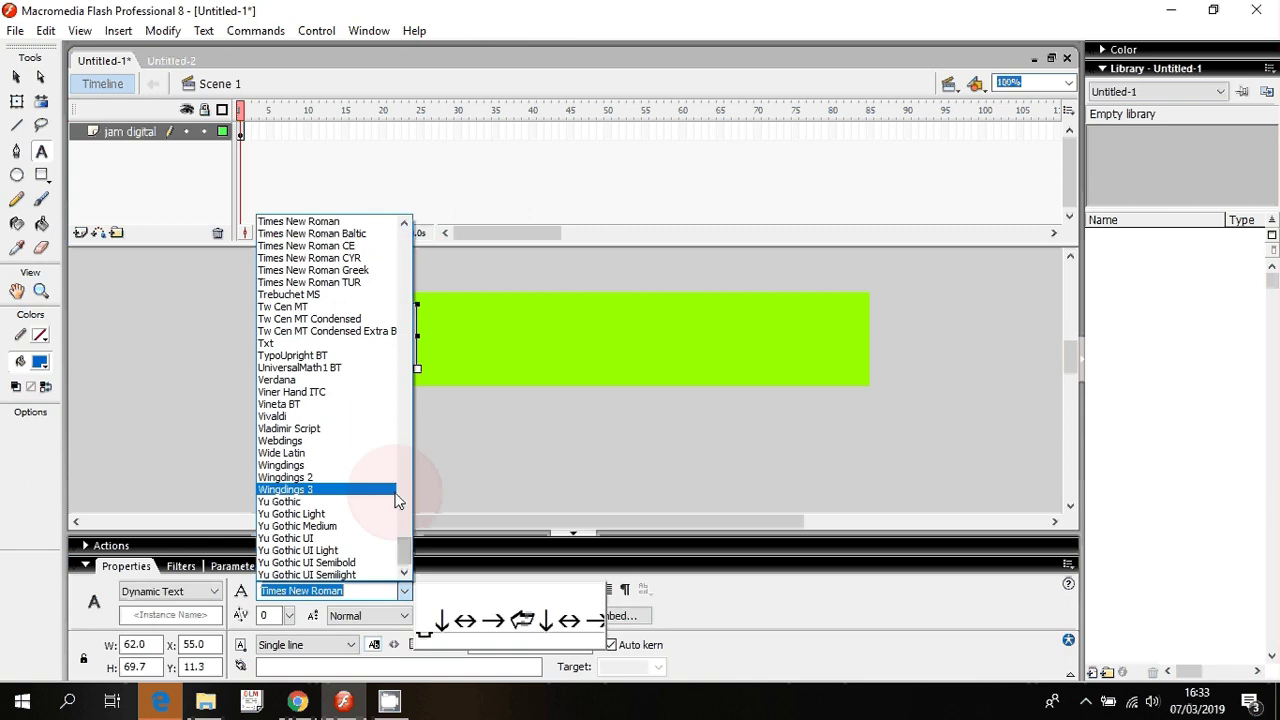
scroll(405, 551, up, 1)
drag(405, 551, 403, 482)
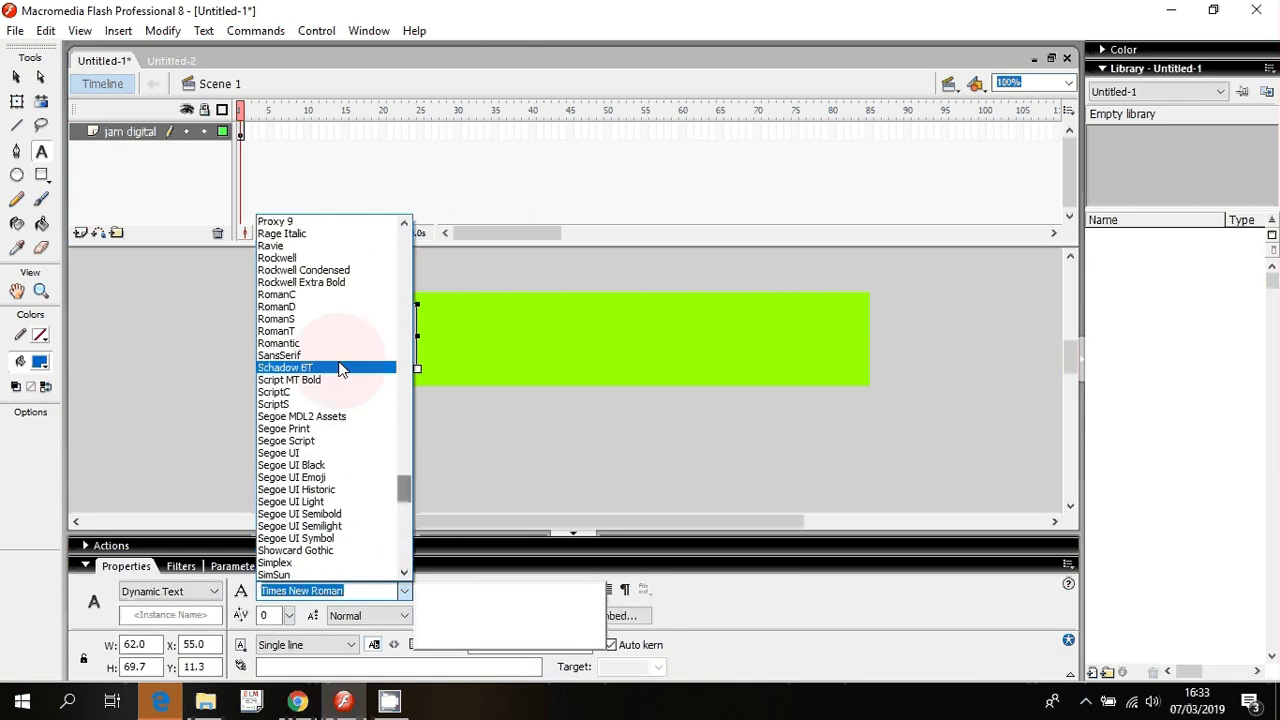
click(361, 465)
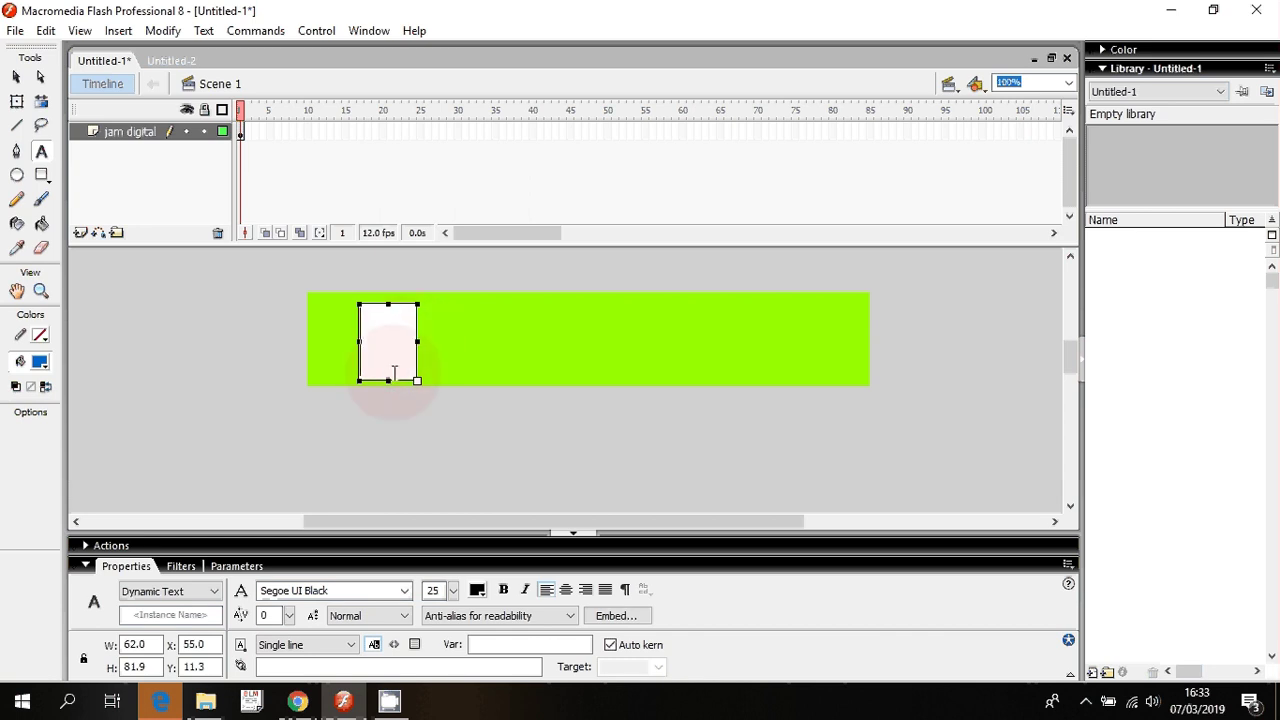
Narrow the text field to about 51 px wide, keeping its left edge in place
click(16, 77)
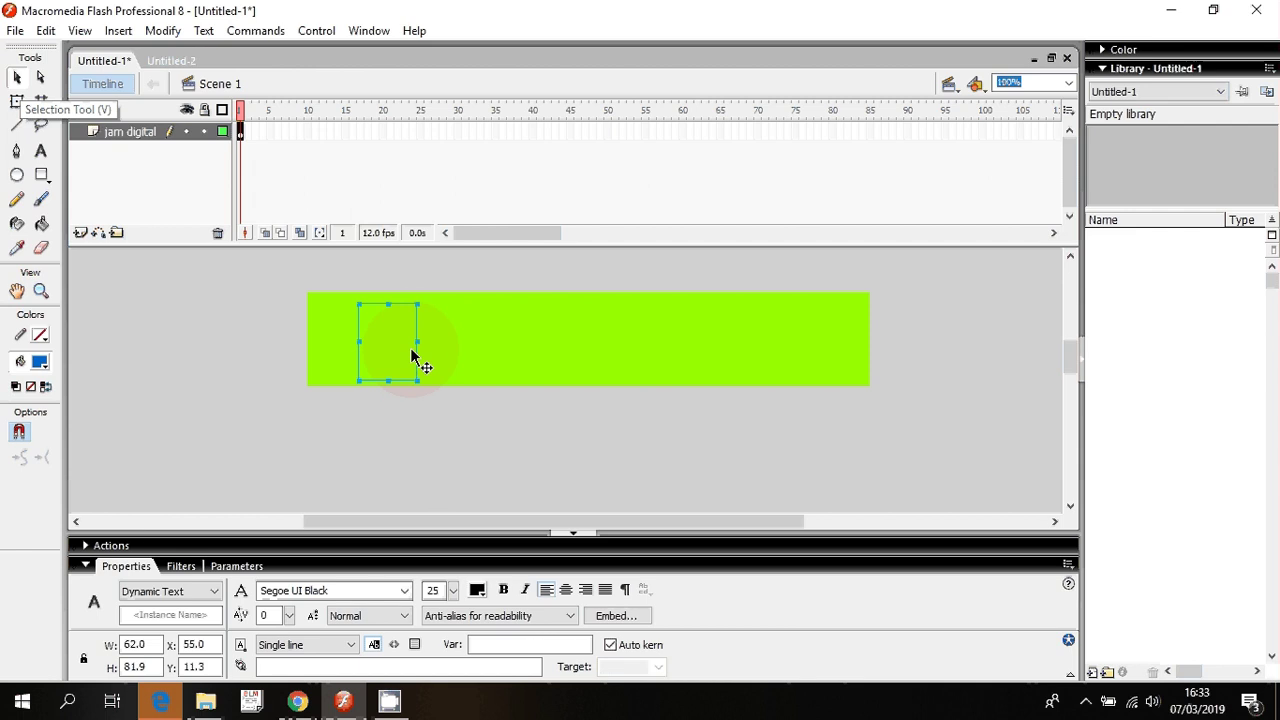
drag(414, 340, 407, 340)
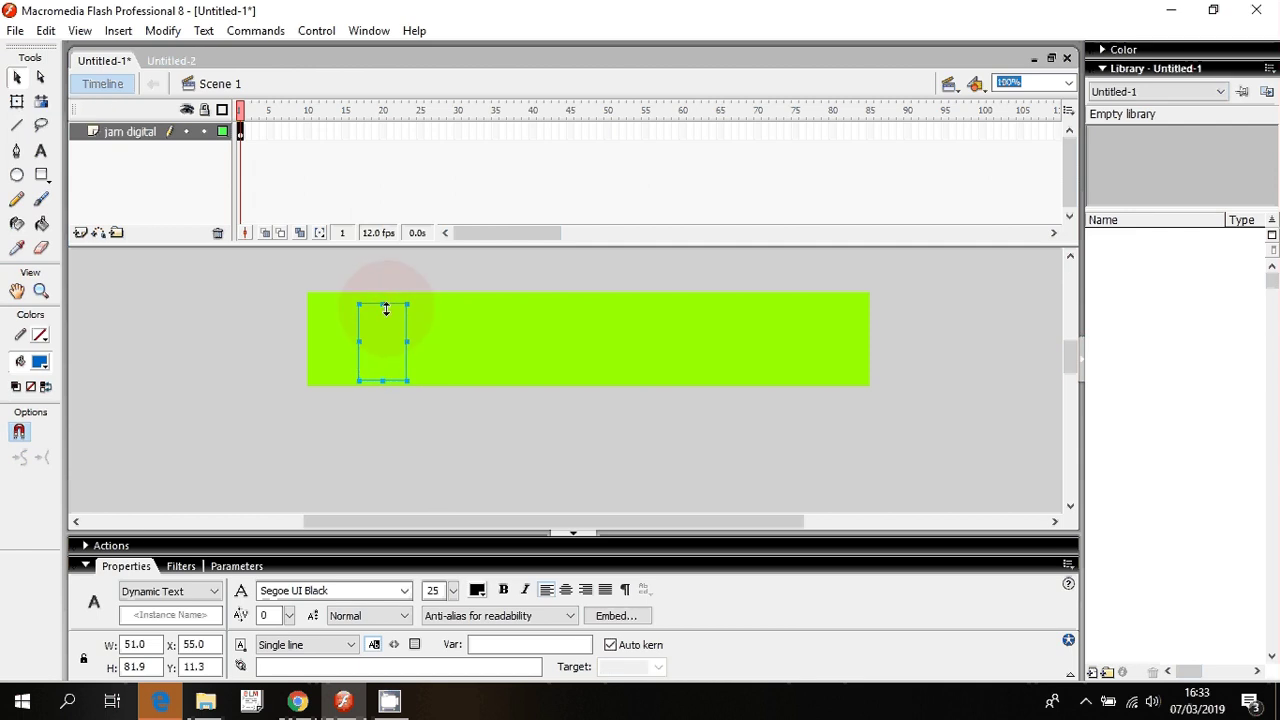
drag(380, 304, 384, 313)
Set the text field's font size to 20 and leave the whole field selected on the stage
double_click(393, 352)
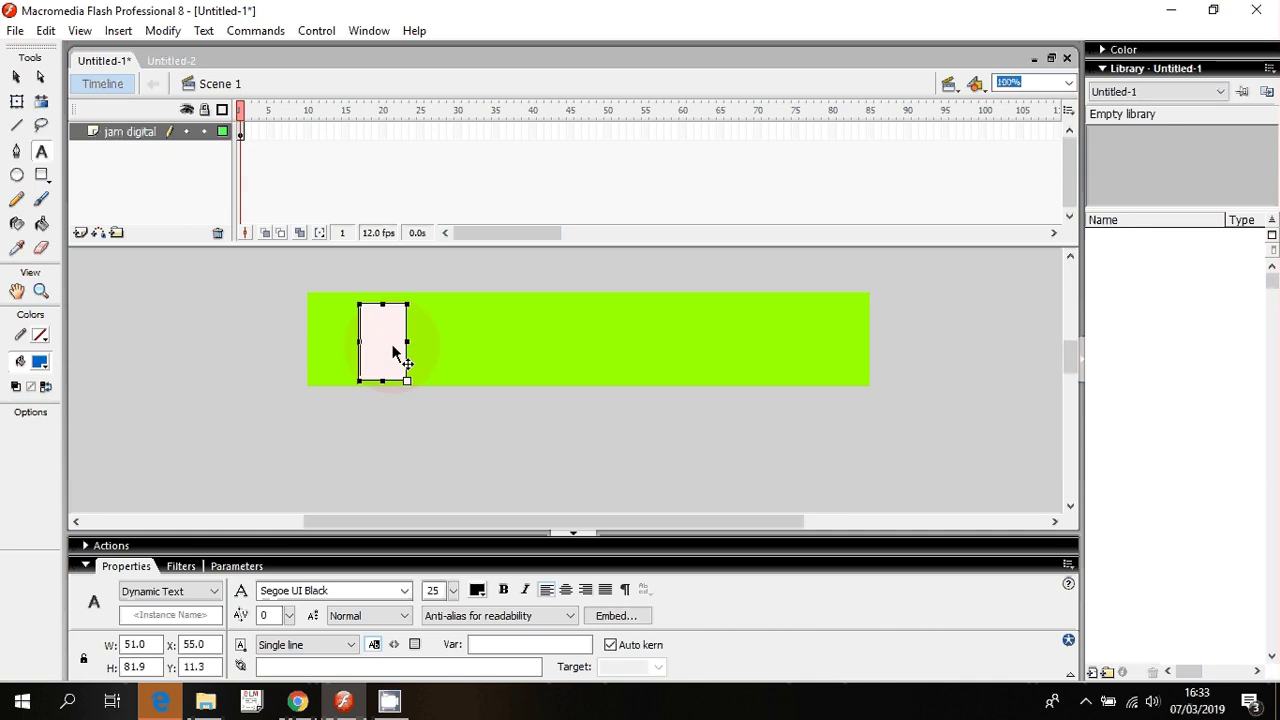
click(432, 590)
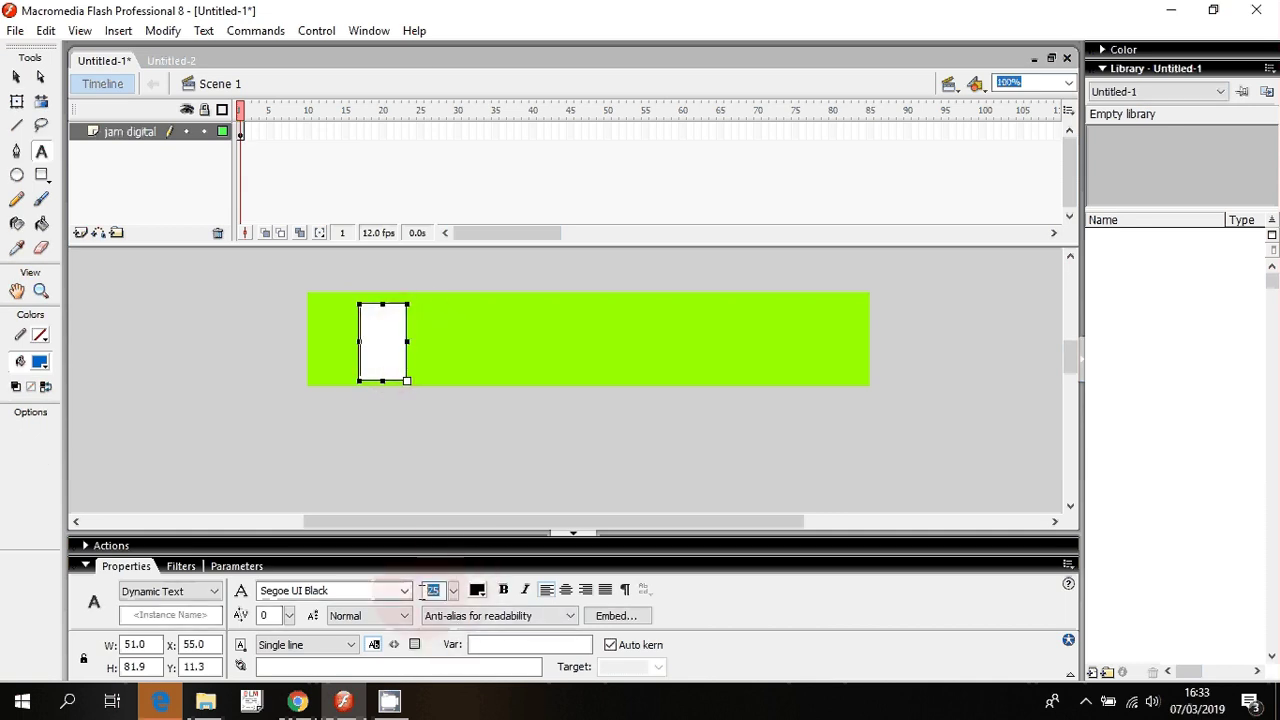
text(20)
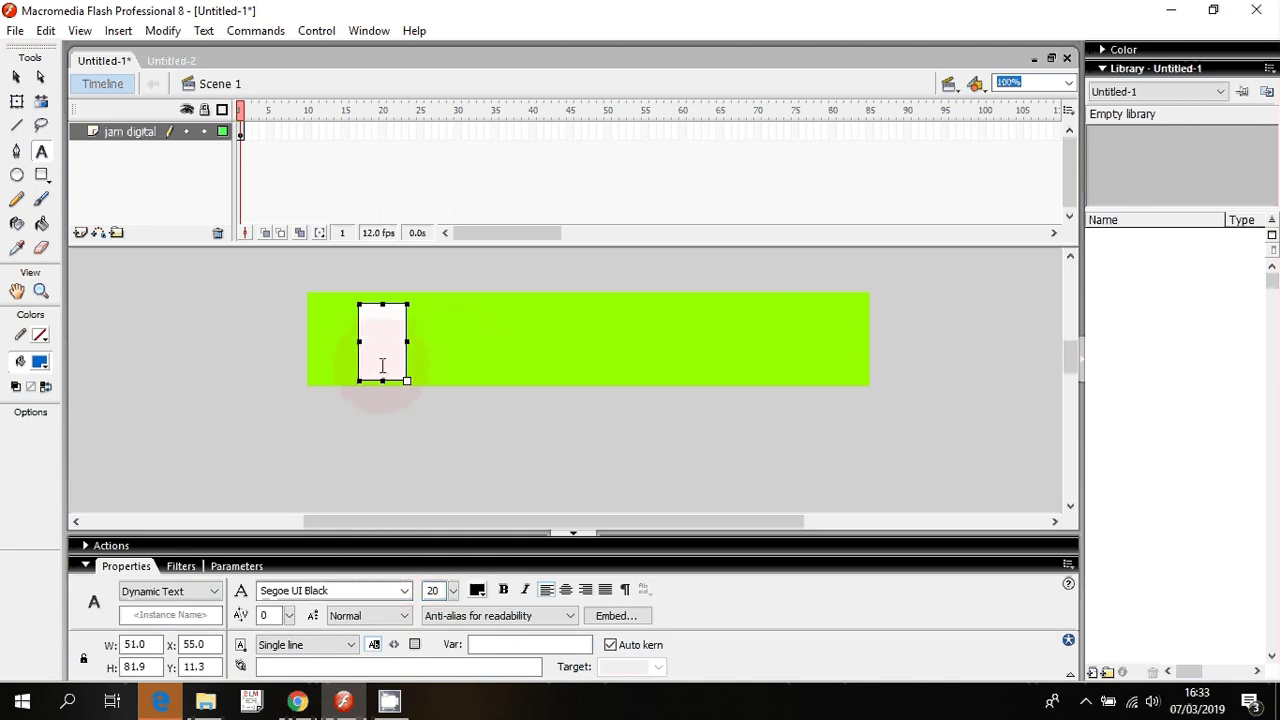
click(392, 306)
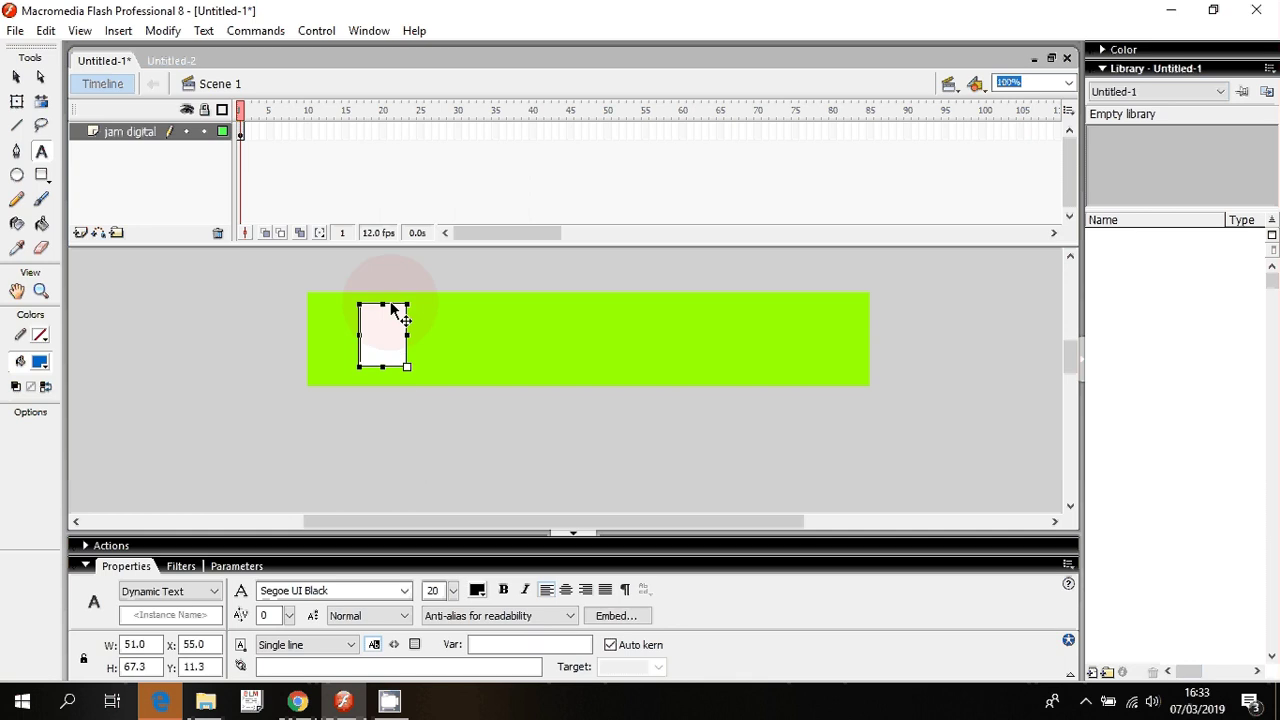
click(16, 76)
click(273, 356)
click(390, 352)
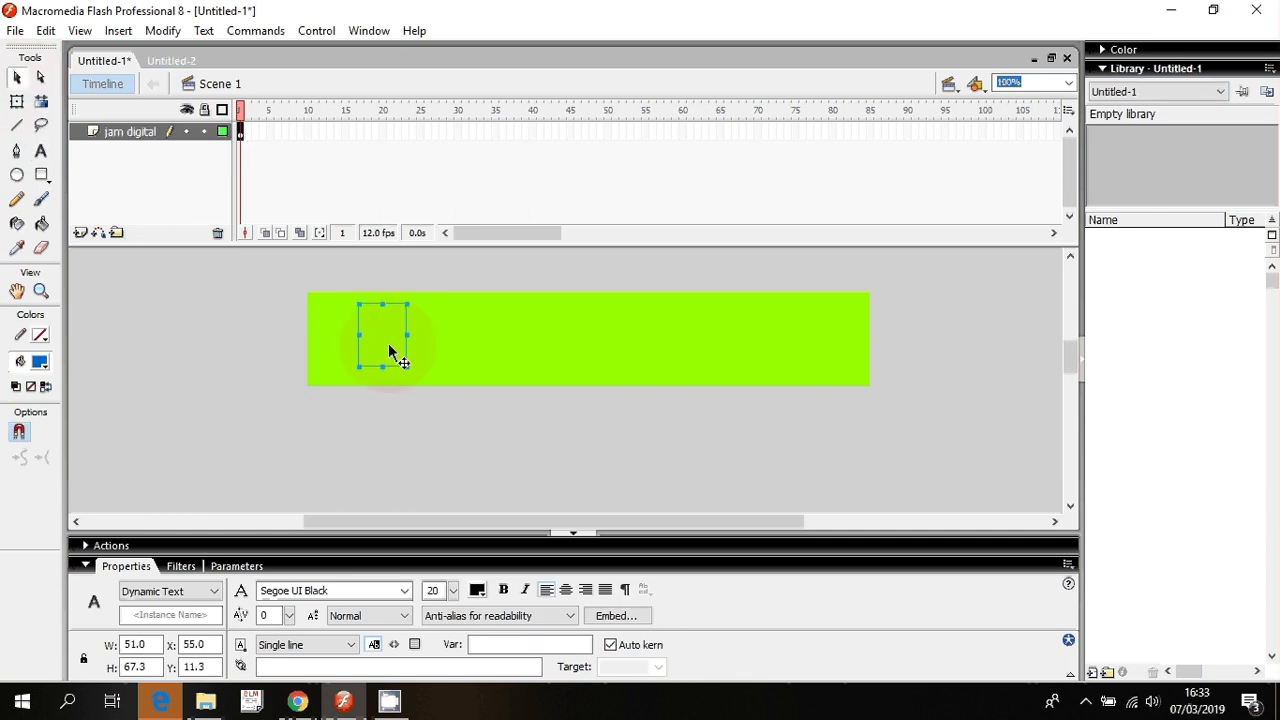
click(290, 263)
drag(289, 263, 452, 414)
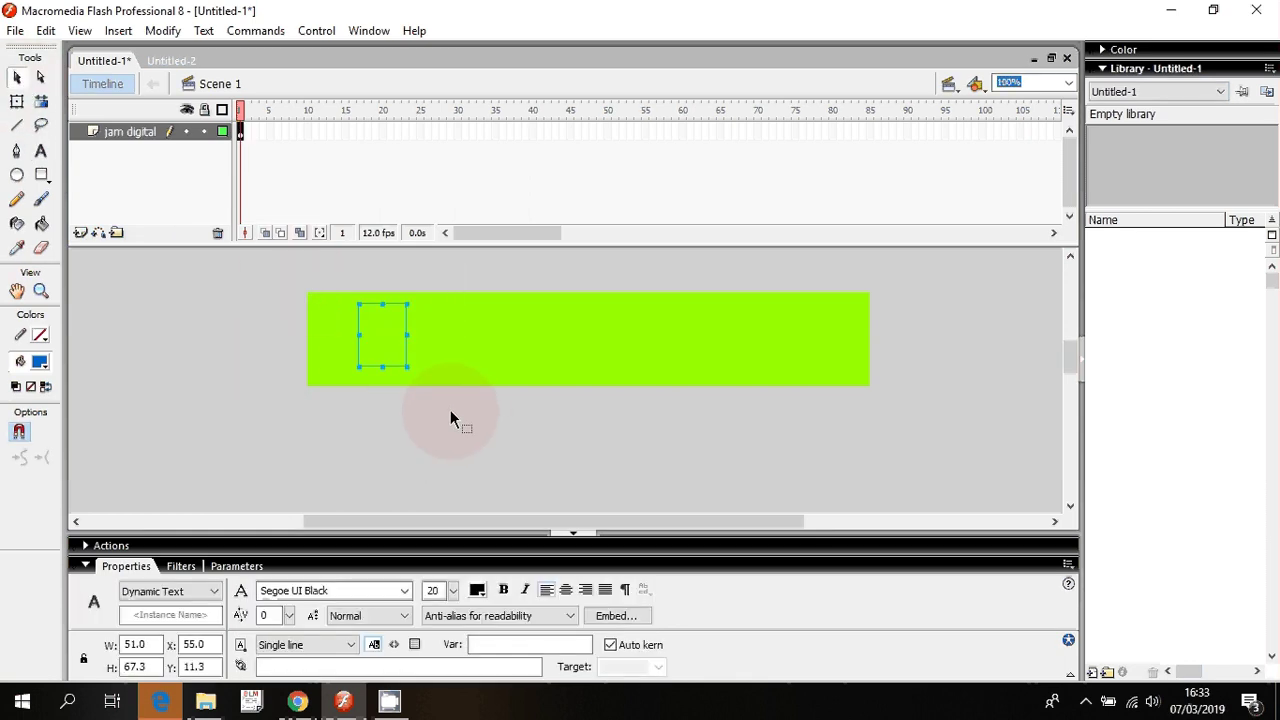
Nudge the text field down to Y 14.3 and copy it
key(Down)
key(Down)
key(Down)
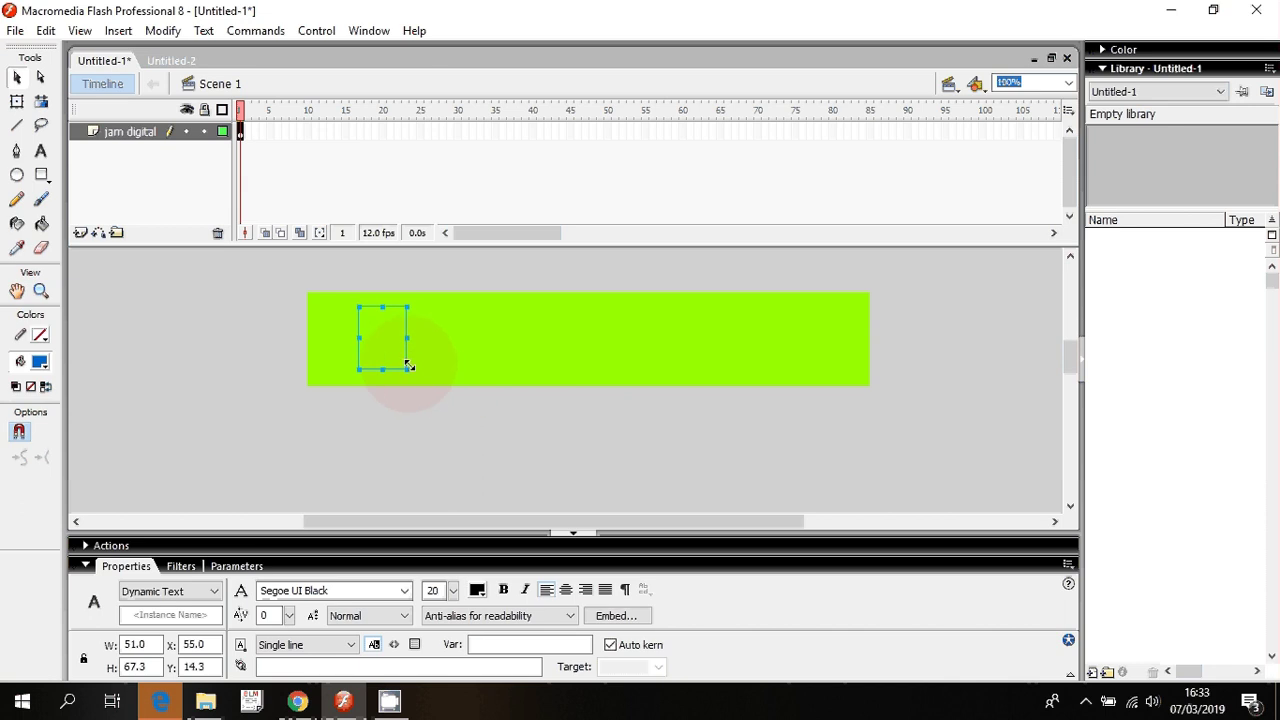
right_click(406, 360)
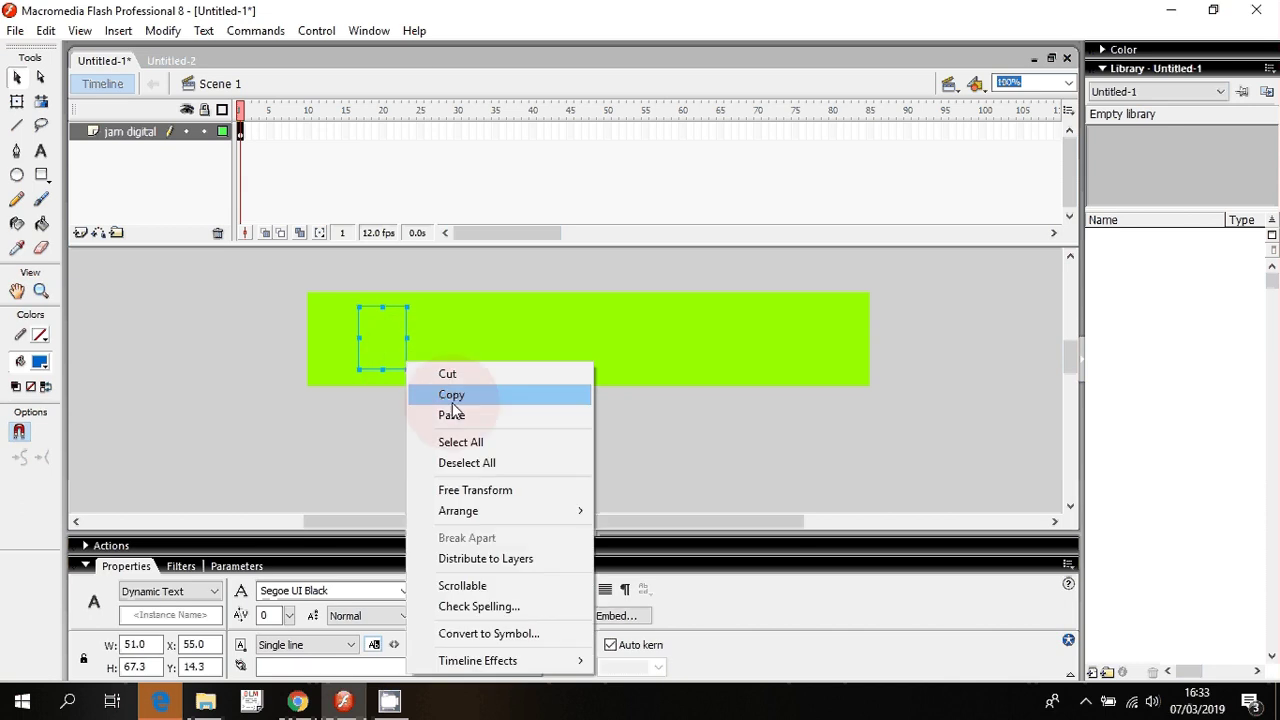
click(452, 395)
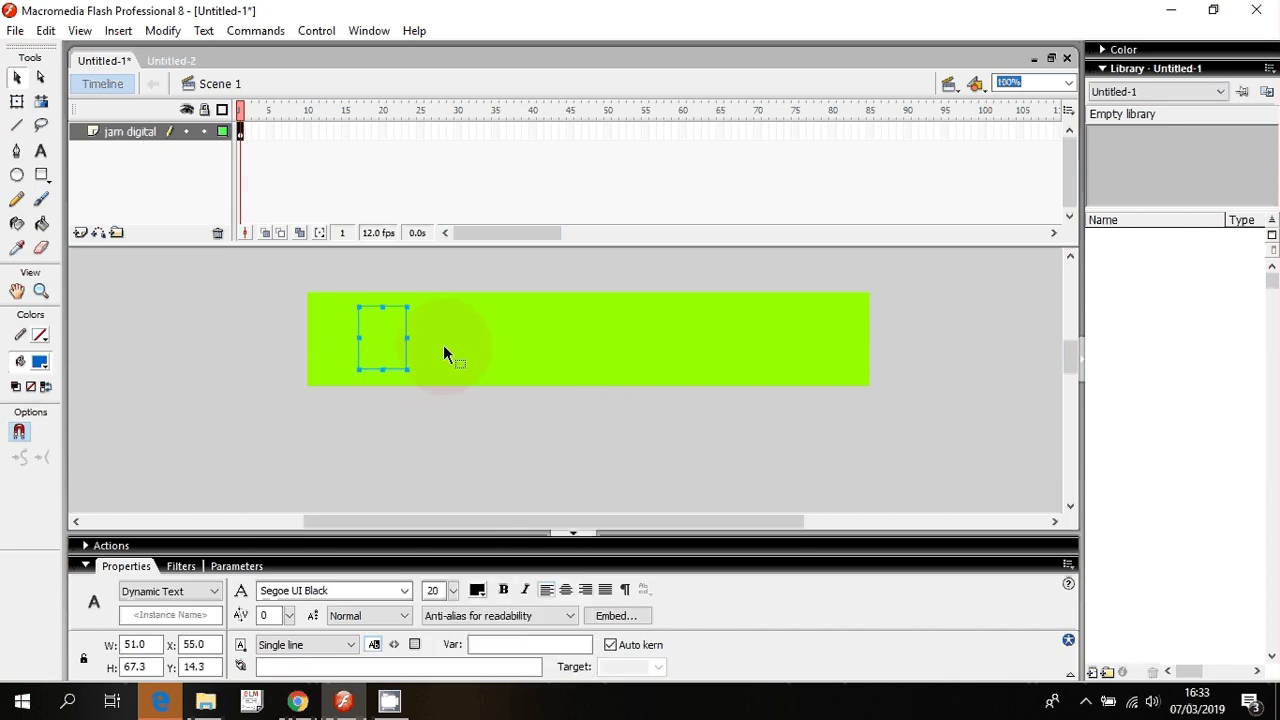
Paste a copy of the text field in place and shift it right to X 137
right_click(479, 271)
click(577, 345)
key(Right)
key(Right)
key(Right)
key(Right)
key(Right)
key(Right)
key(Right)
key(Right)
key(Right)
key(Right)
key(Right)
key(Right)
key(Right)
key(Right)
key(Right)
key(Right)
key(Right)
key(Right)
key(Right)
key(Right)
key(Right)
key(Right)
key(Right)
key(Right)
key(Right)
key(Right)
key(Right)
key(Right)
key(Right)
key(Right)
key(Right)
key(Right)
key(Right)
key(Right)
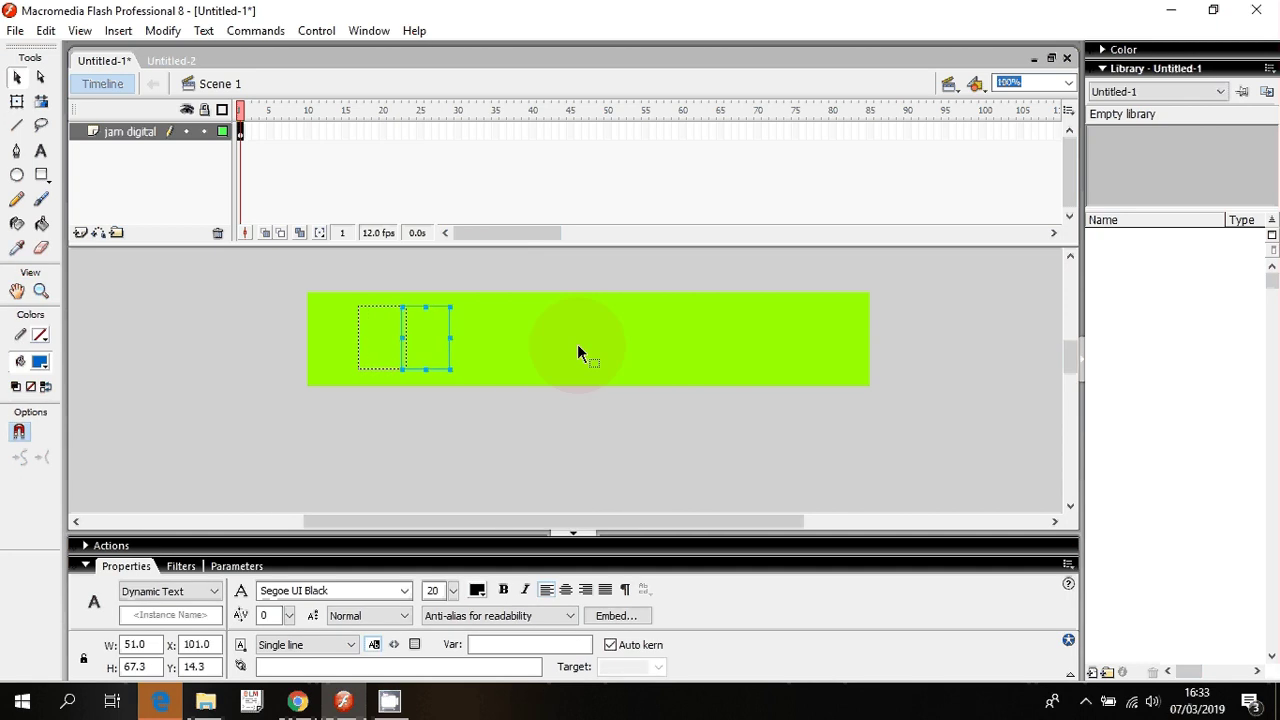
key(Right)
key(Right)
key(Right)
key(Right)
key(Right)
key(Right)
key(Right)
key(Right)
key(Right)
key(Right)
key(Right)
key(Right)
key(Right)
key(Right)
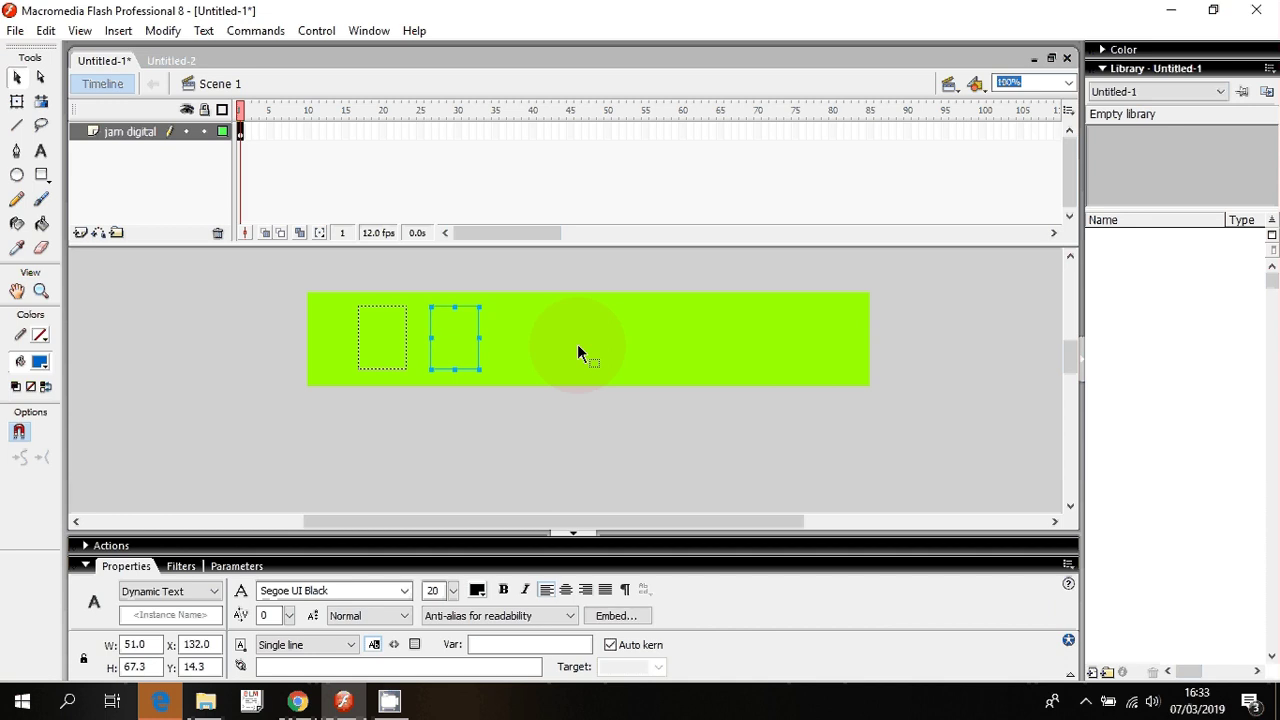
click(586, 283)
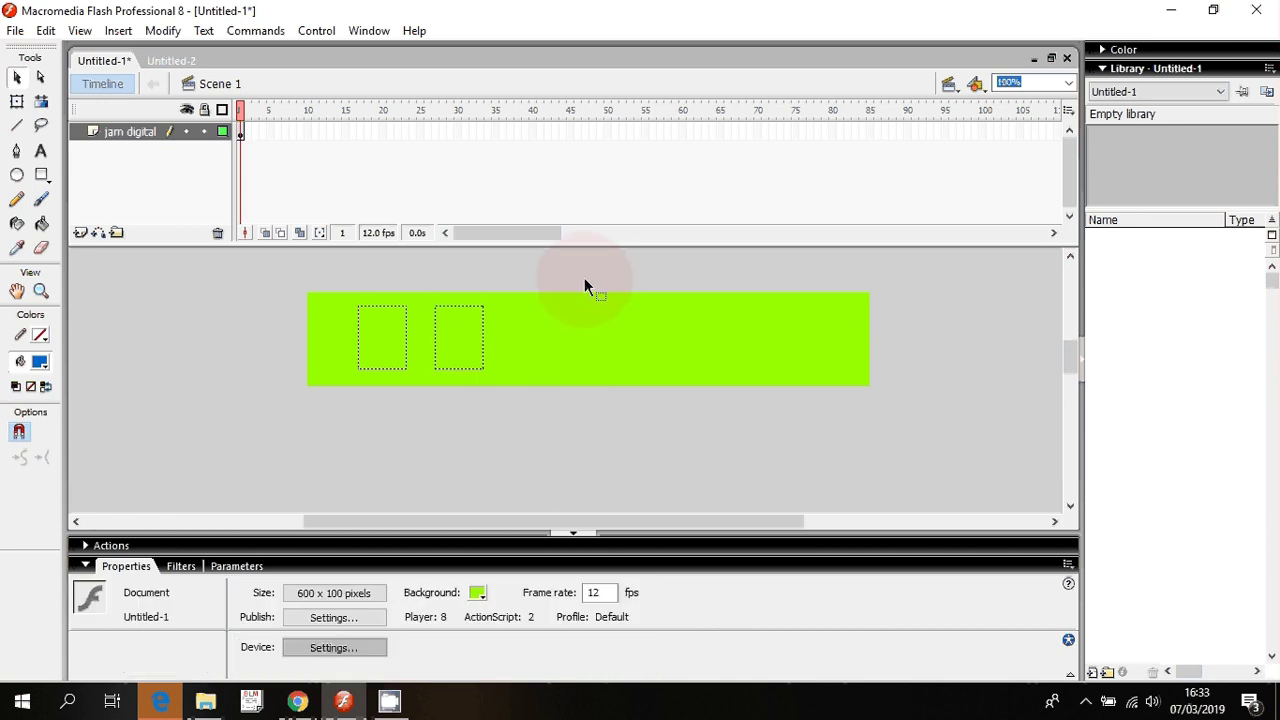
Paste a third text field in place and shift it right to X 215, past the second one
right_click(584, 279)
click(640, 352)
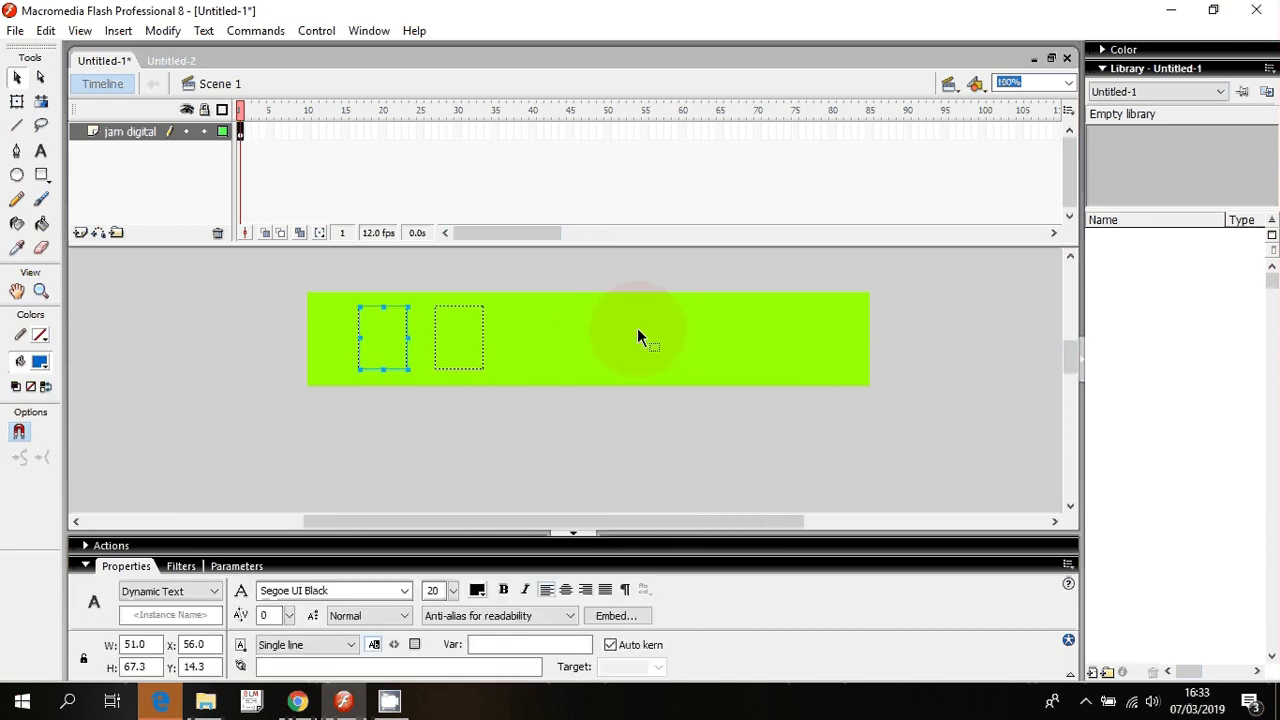
key(Right)
key(Right)
key(Right)
key(Right)
key(Right)
key(Right)
key(Right)
key(Right)
key(Right)
key(Right)
key(Right)
key(Right)
key(Right)
key(Right)
key(Right)
key(Right)
key(Right)
key(Right)
key(Right)
key(Right)
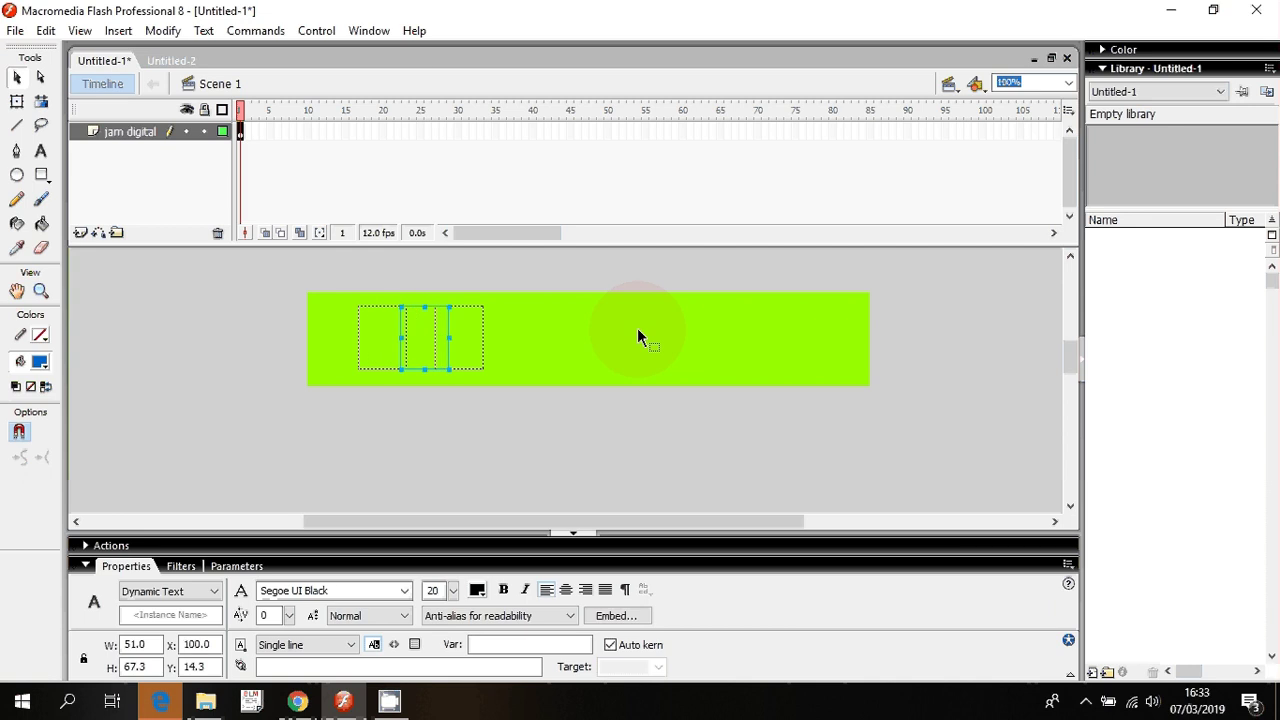
key(Right)
key(Right)
key(Right)
key(Right)
key(Right)
key(Right)
key(Right)
key(Right)
key(Right)
key(Right)
key(Right)
key(Right)
key(Right)
key(Right)
key(Right)
key(Right)
key(Right)
key(Right)
key(Right)
key(Right)
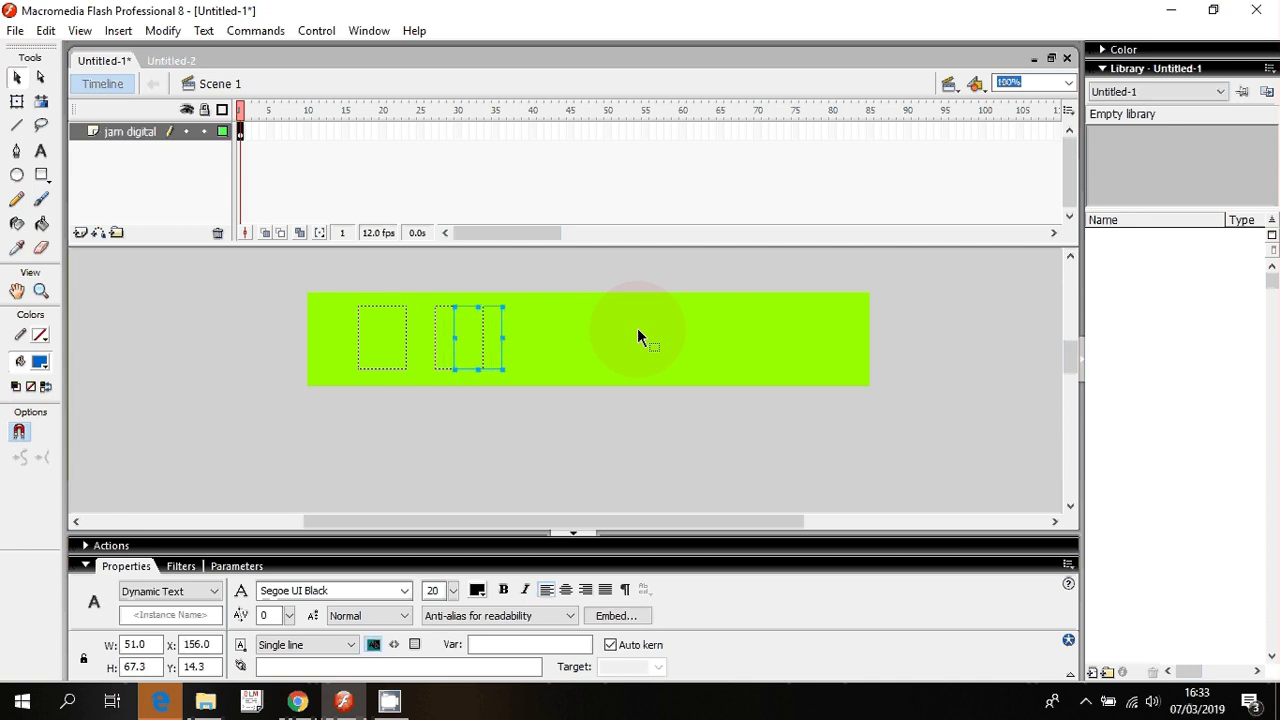
key(Right)
key(Right)
key(Right)
key(Right)
key(Right)
key(Right)
key(Right)
key(Right)
key(Right)
key(Right)
key(Right)
key(Right)
key(Right)
key(Right)
key(Right)
key(Right)
key(Right)
key(Right)
key(Right)
key(Right)
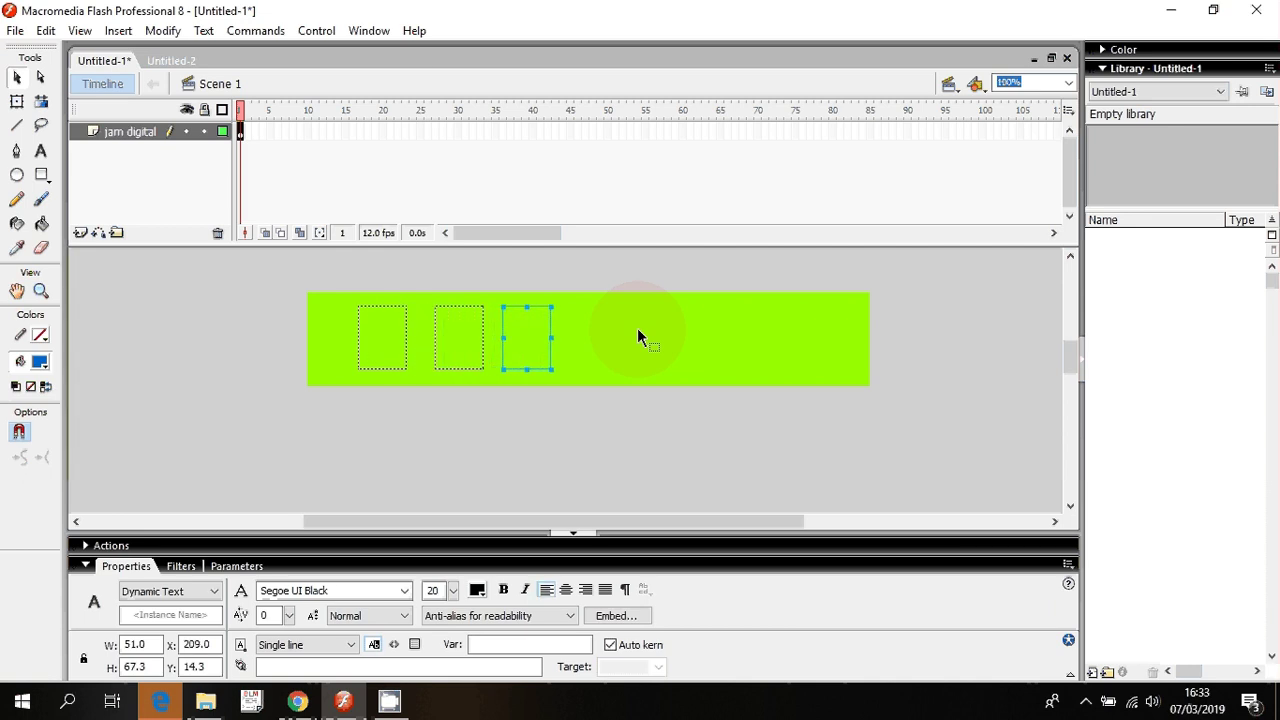
key(Right)
key(Right)
key(Right)
key(Right)
key(Right)
key(Right)
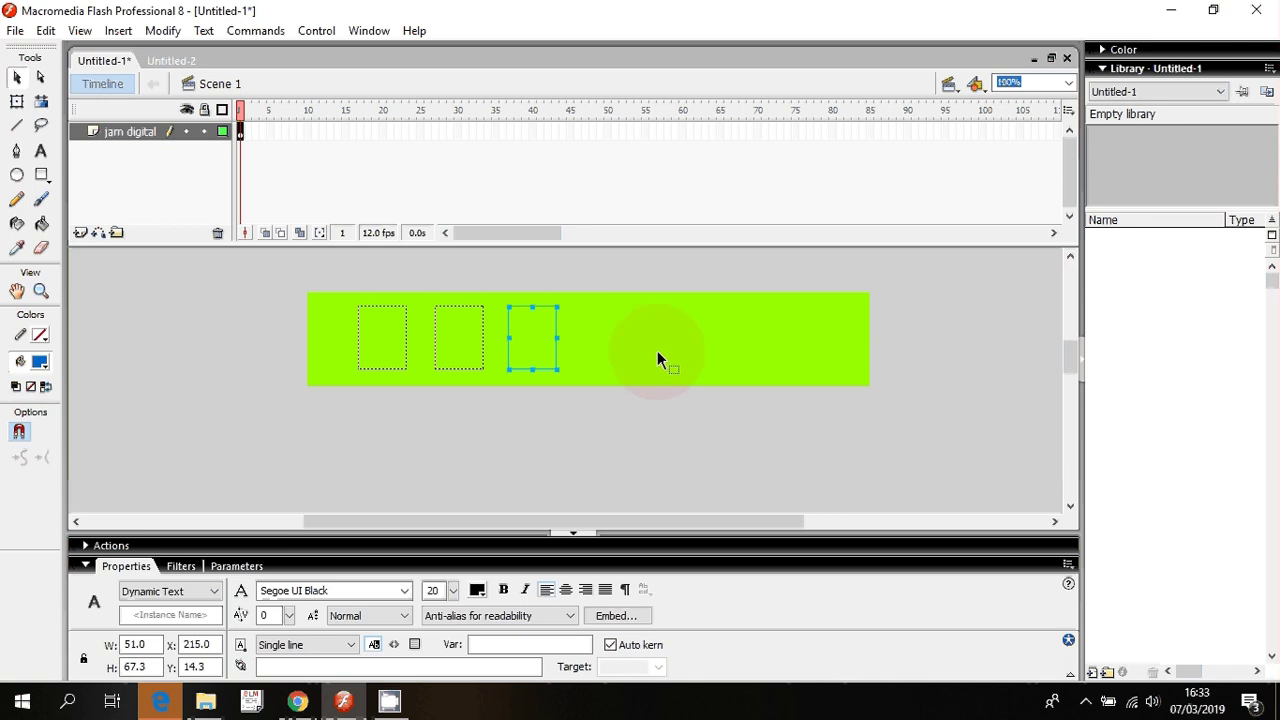
click(674, 414)
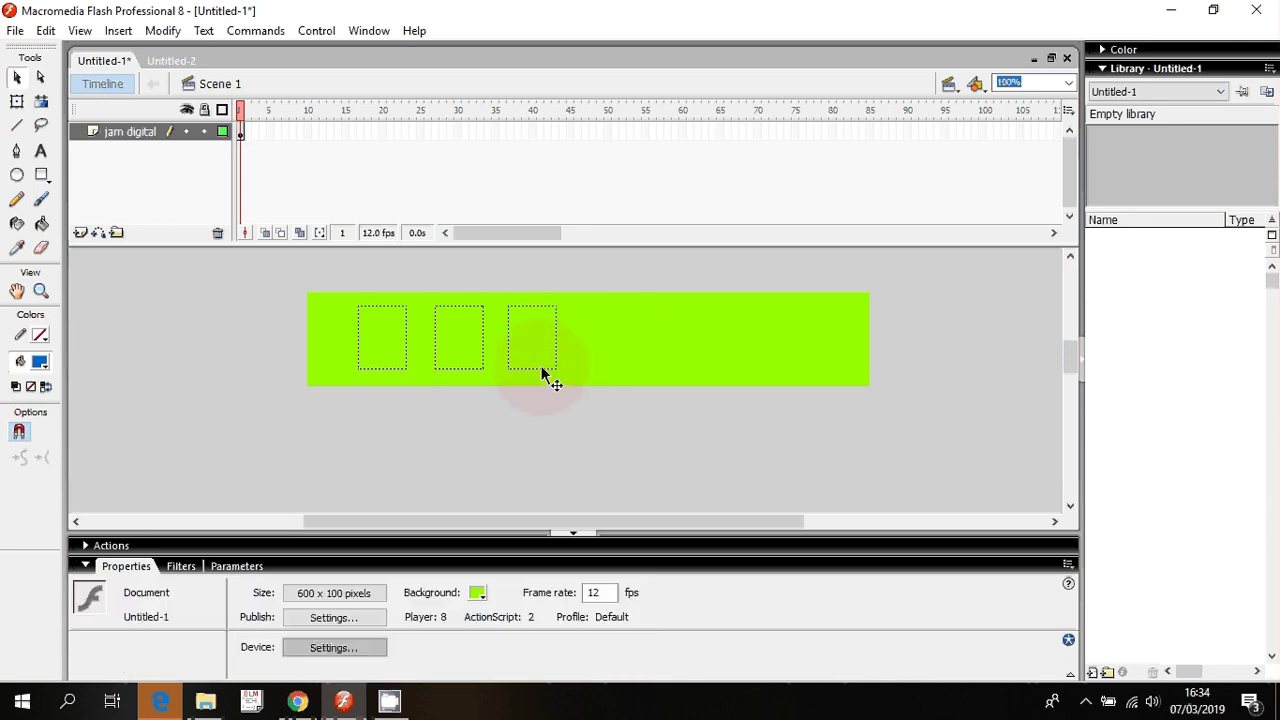
Assign the variable detik to the third text field and menit to the second one
click(541, 368)
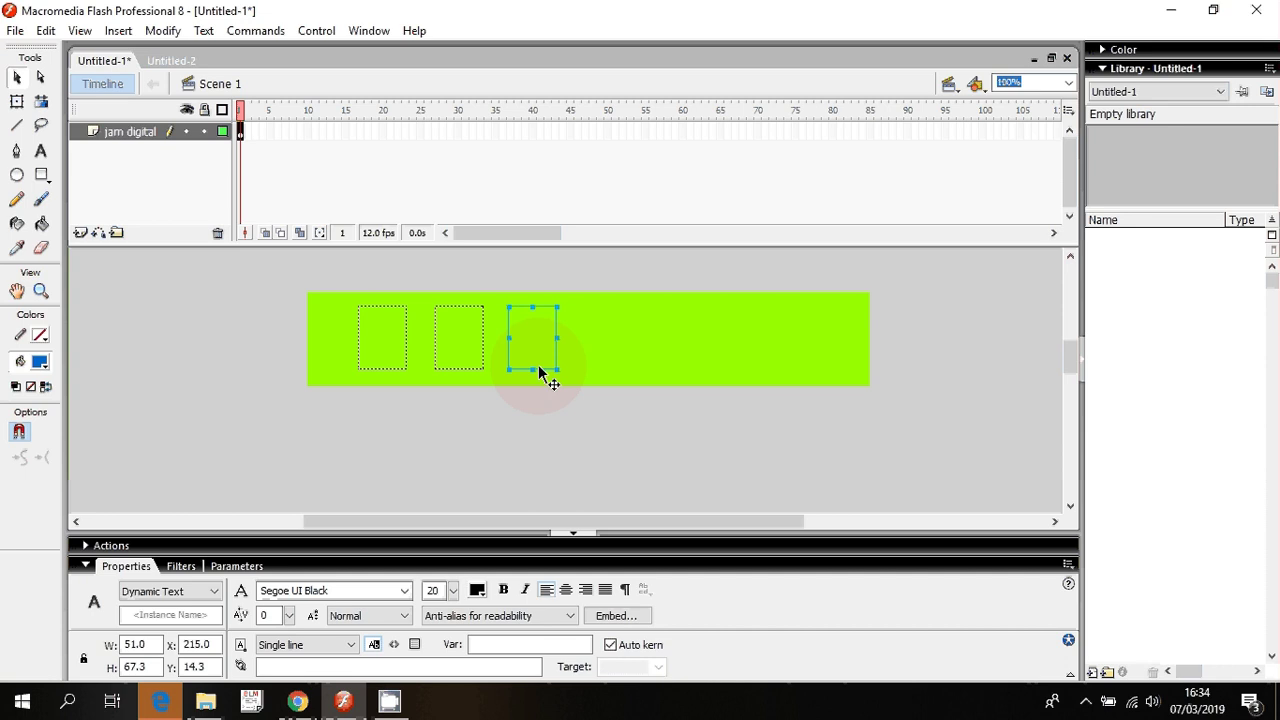
click(531, 647)
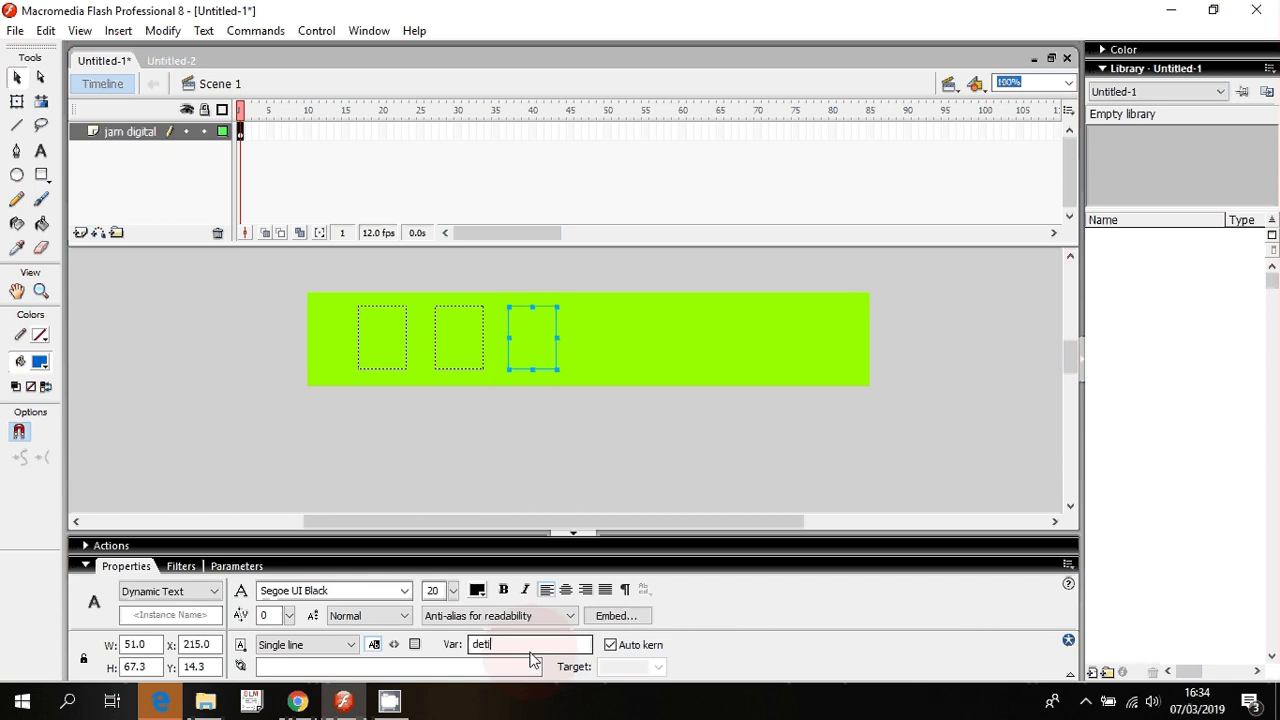
click(478, 365)
click(512, 644)
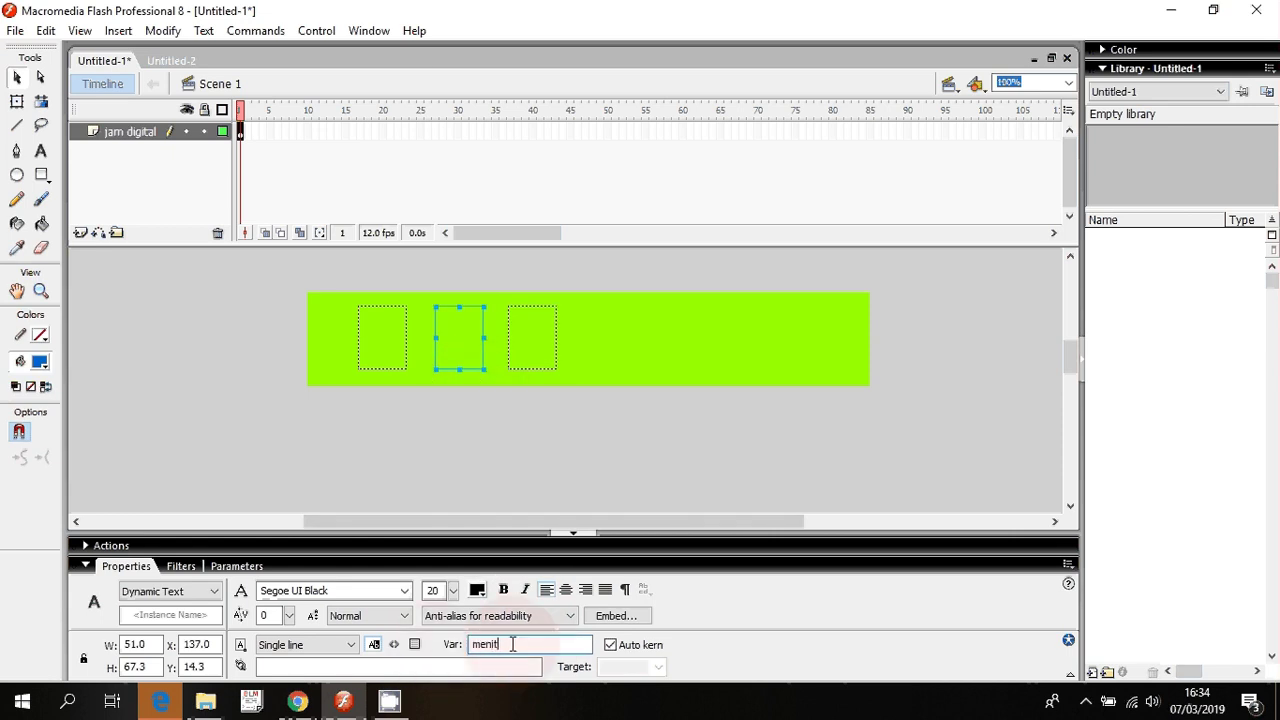
text(menit)
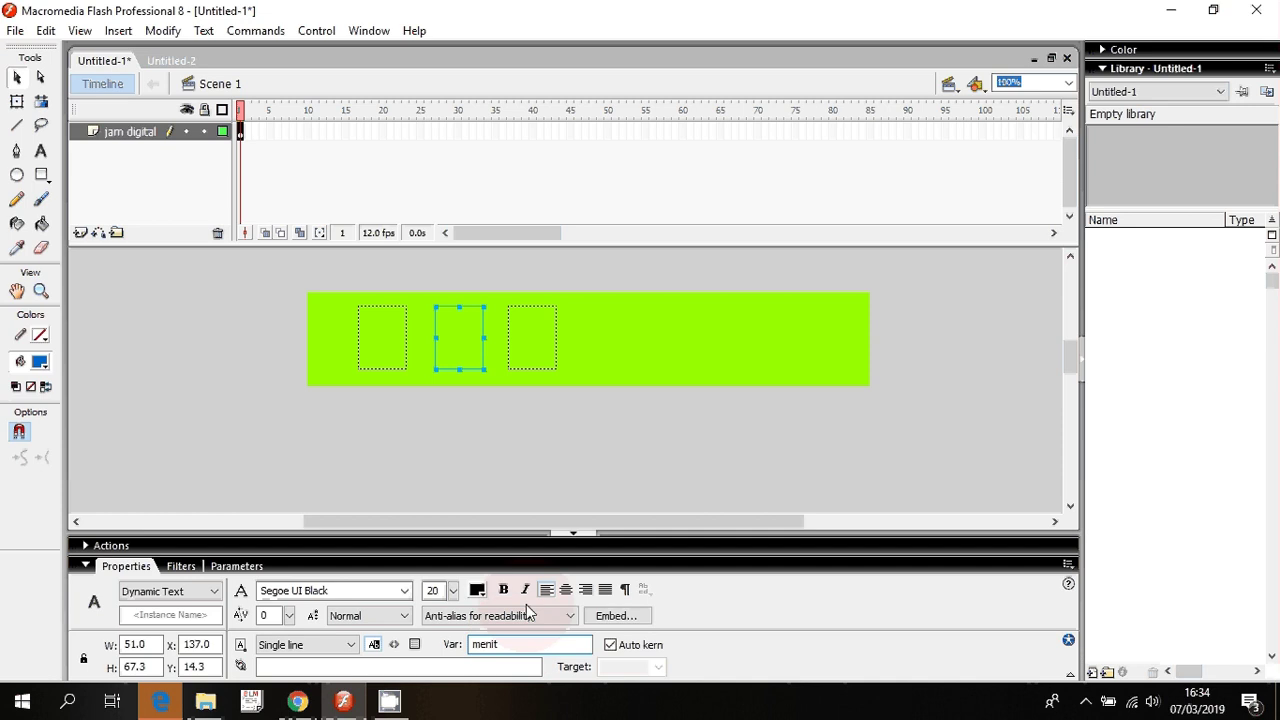
Assign the variable jam to the first text field and deselect it
click(404, 370)
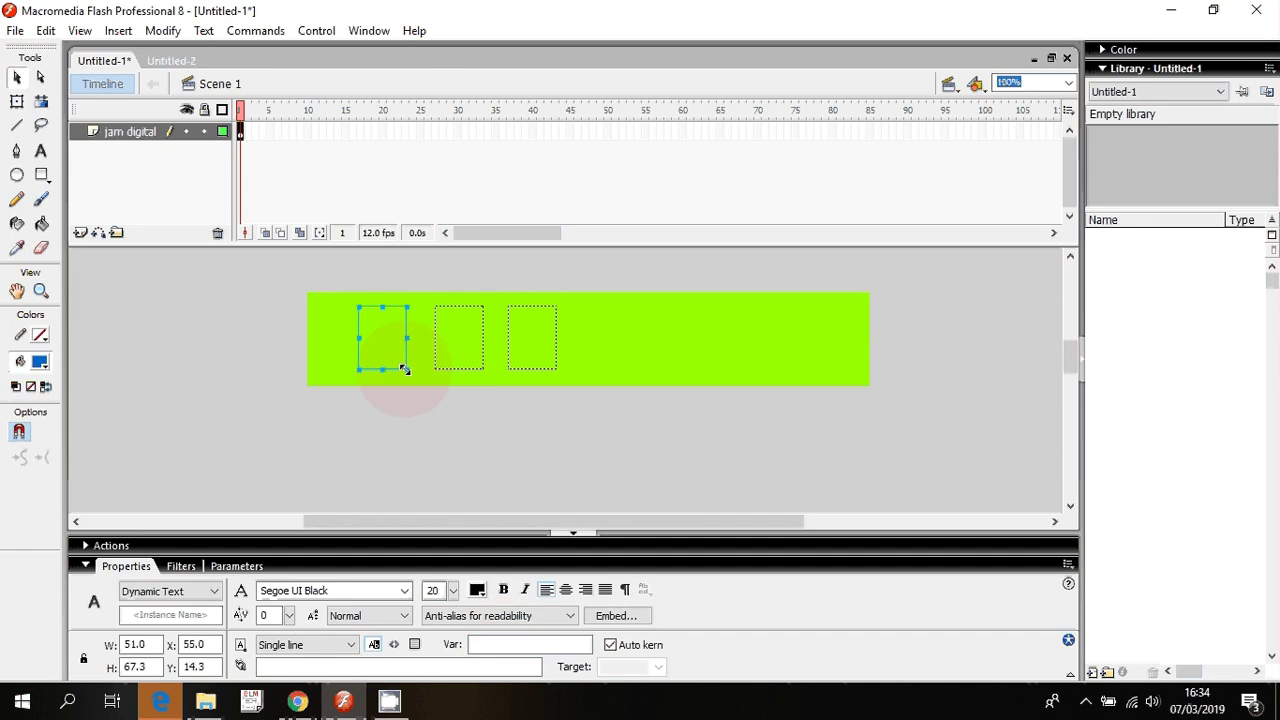
click(530, 644)
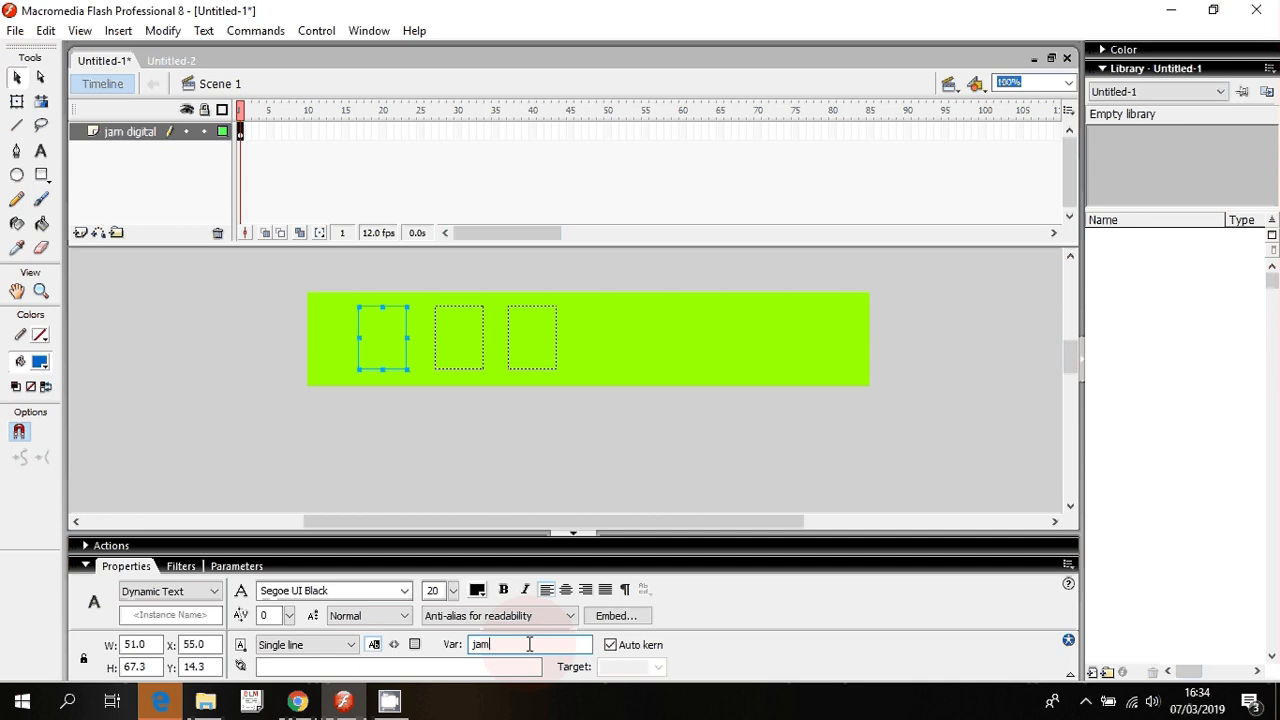
text(jam)
click(452, 438)
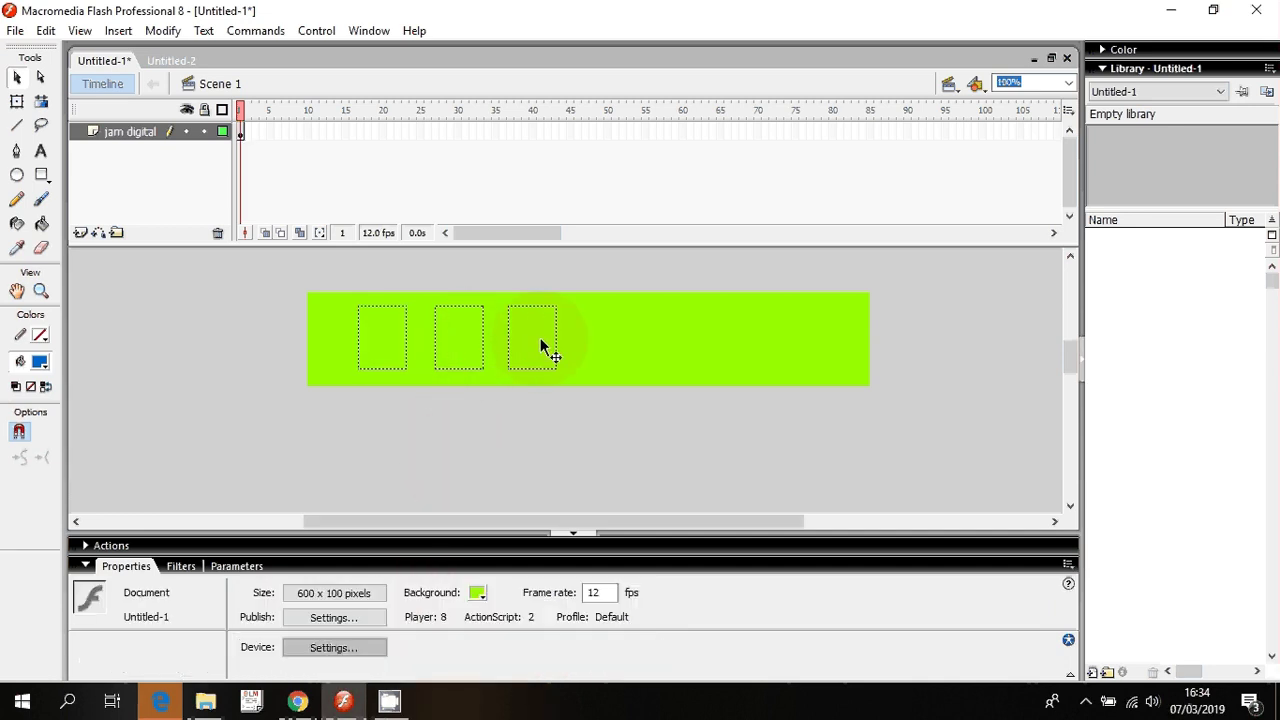
Copy the entire onEnterFrame script from frame 1's actions in the Untitled-2 document
click(172, 60)
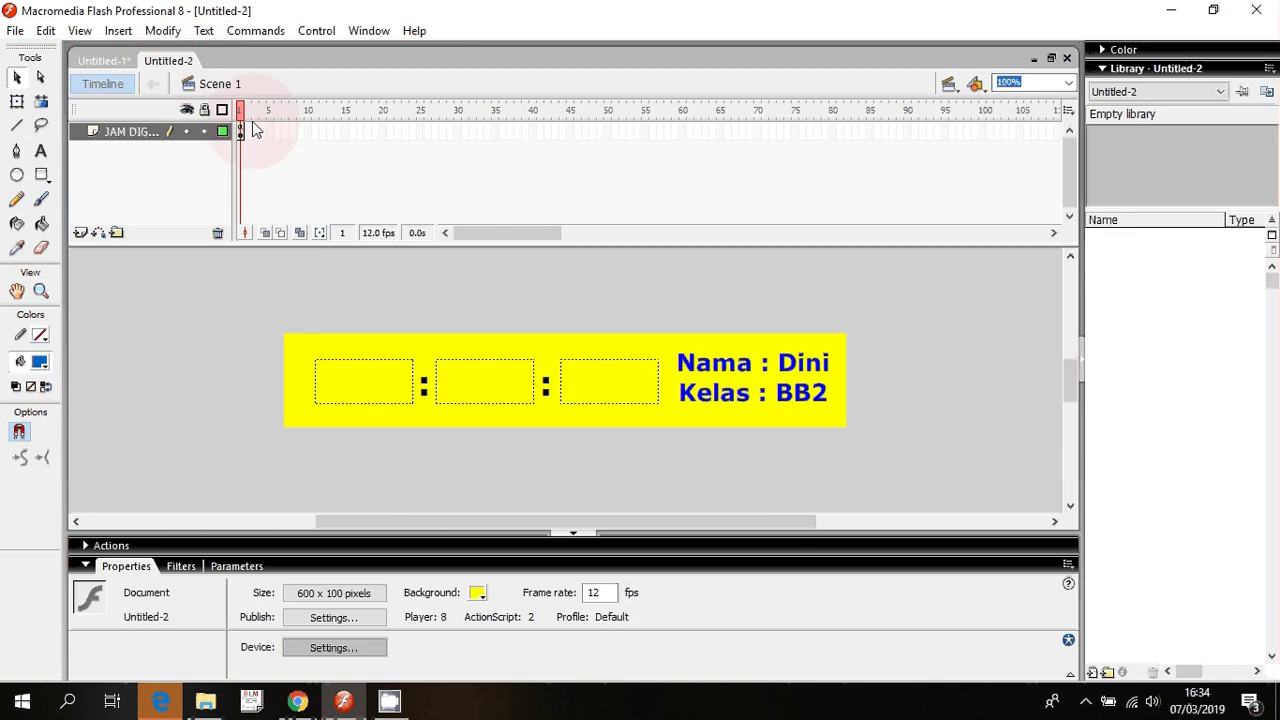
click(241, 136)
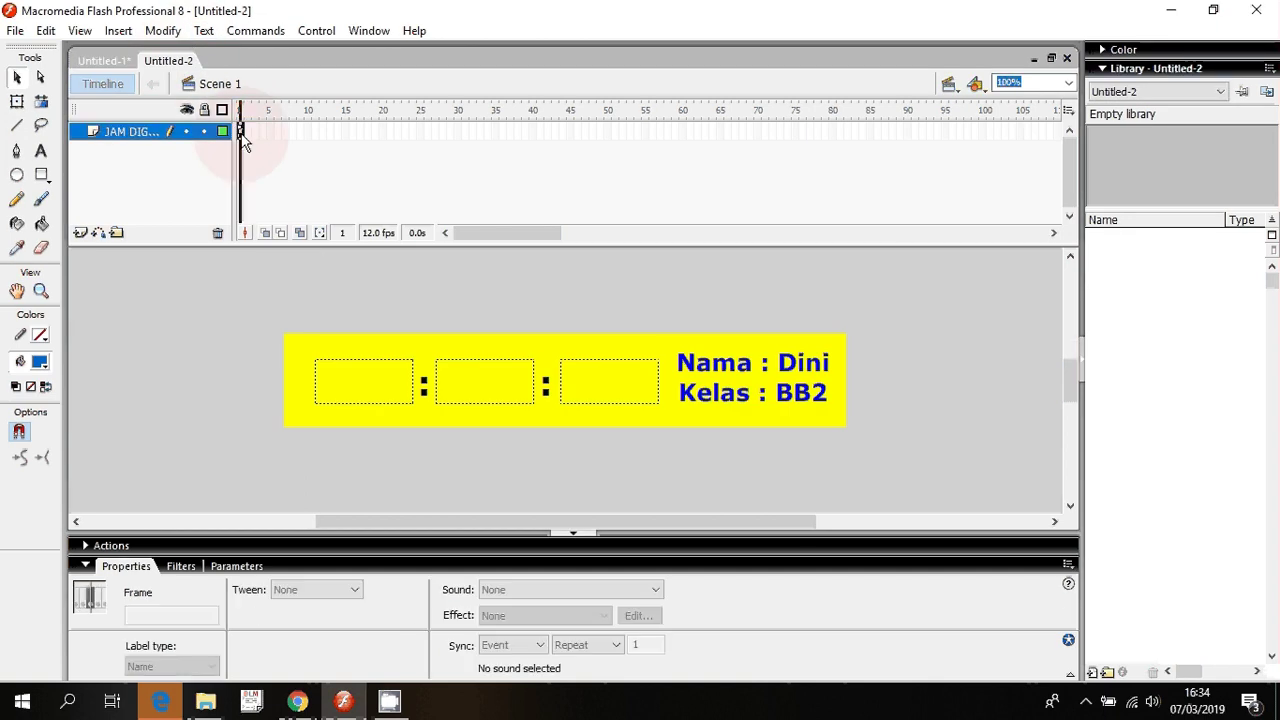
right_click(241, 140)
click(361, 488)
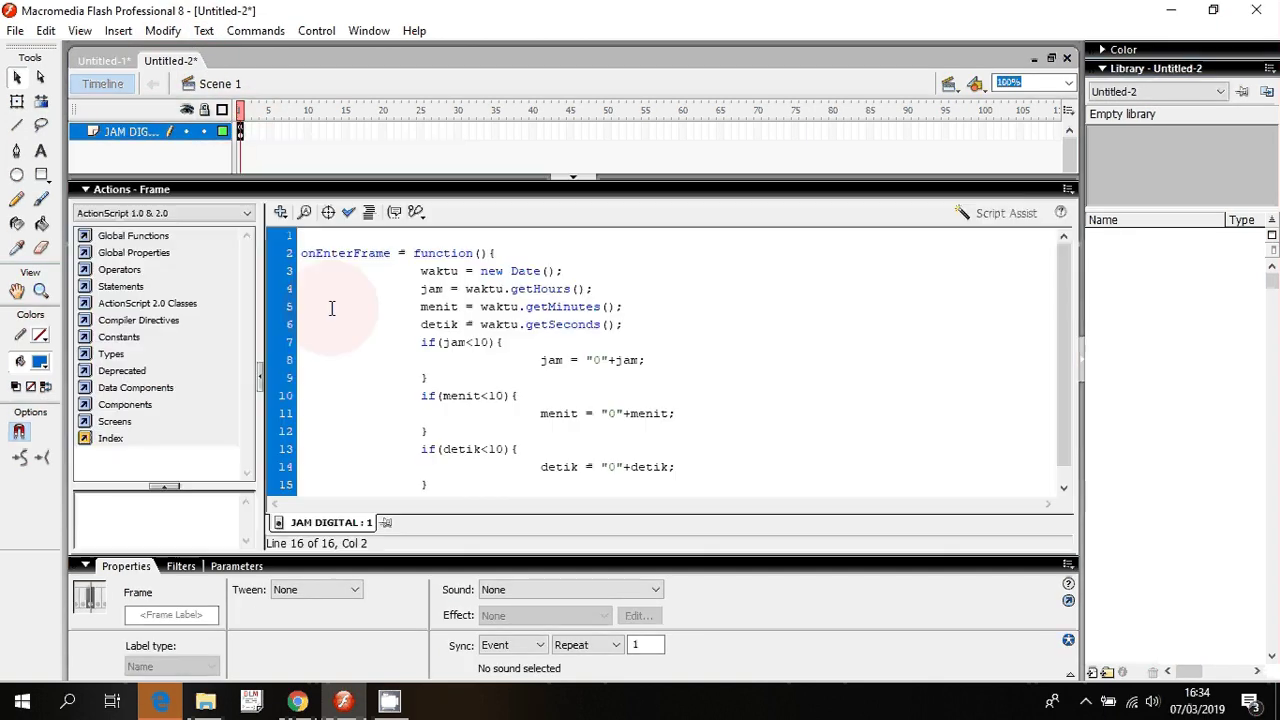
click(440, 275)
key(ctrl+a)
right_click(476, 328)
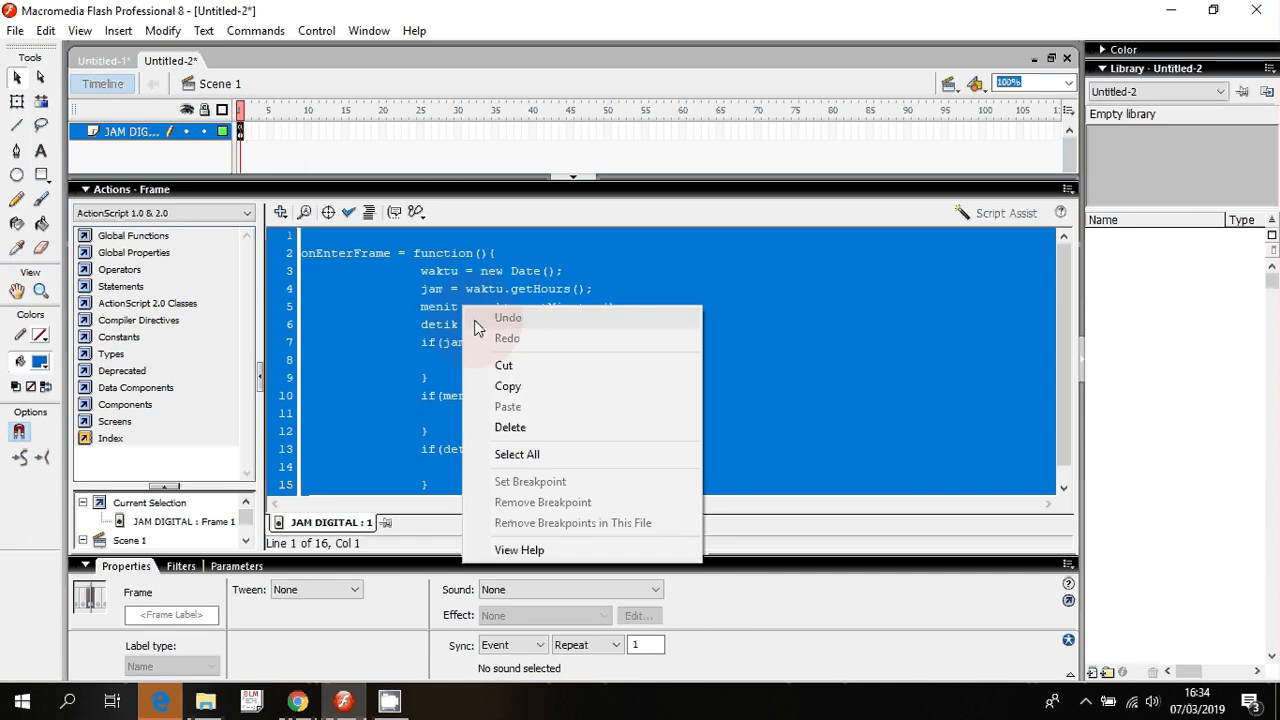
click(510, 386)
Paste the copied clock script into the actions of frame 1 on Untitled-1's jam digital layer and check its syntax
click(104, 60)
click(330, 254)
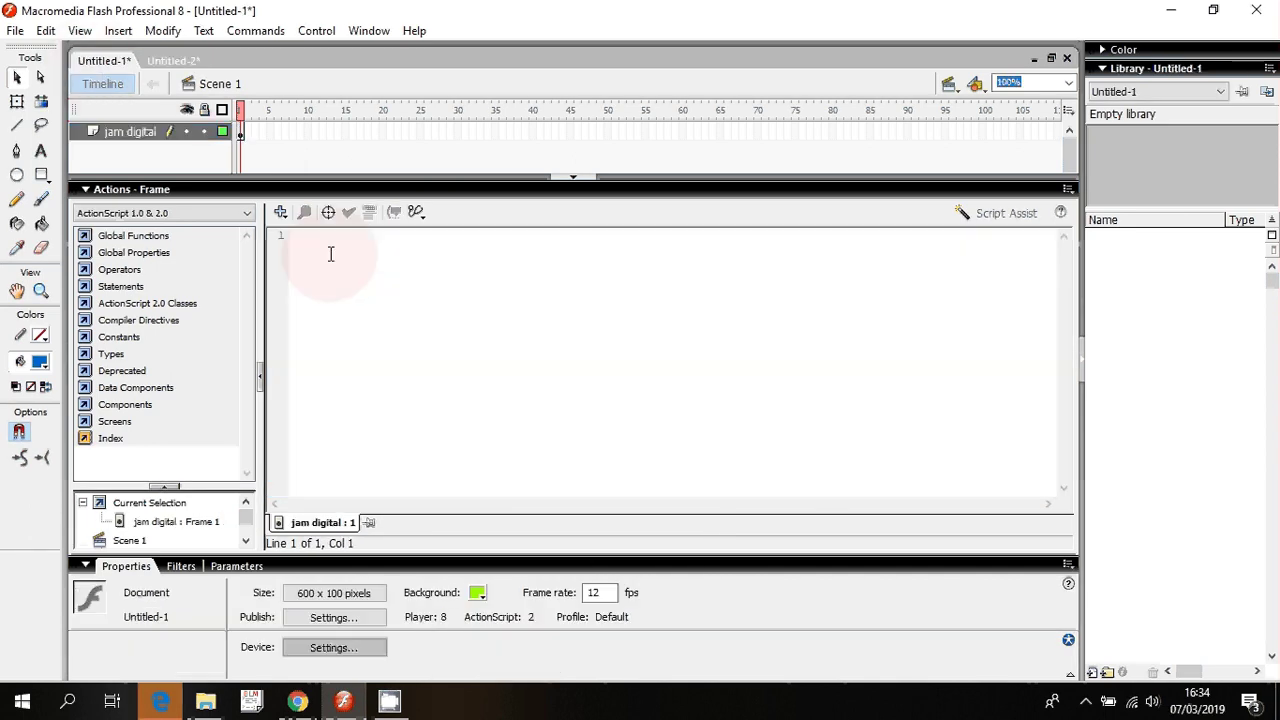
right_click(330, 254)
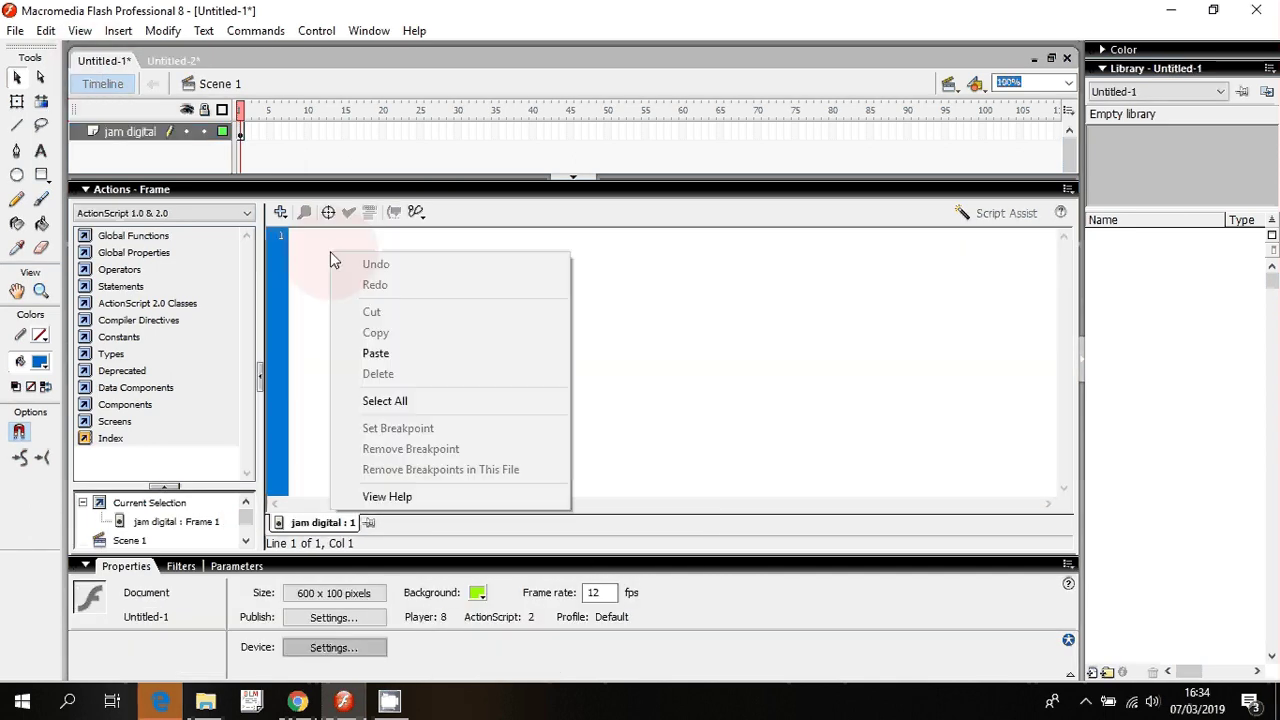
click(575, 181)
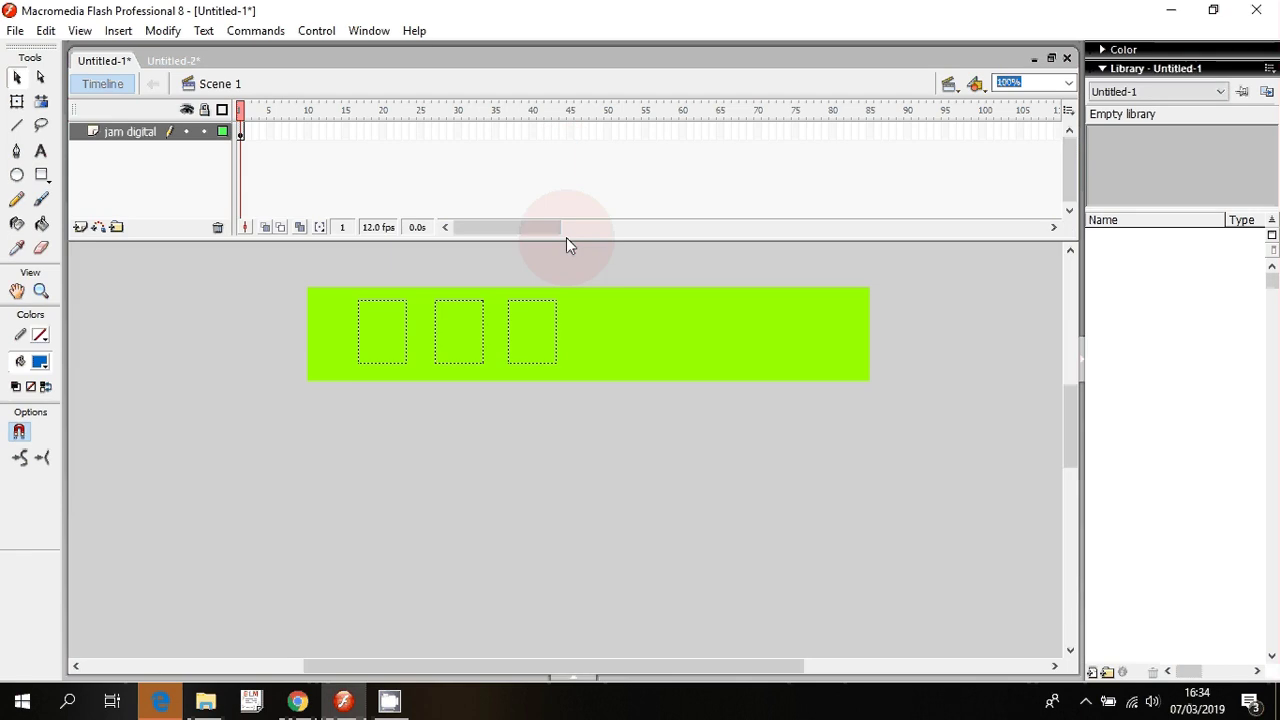
click(239, 134)
right_click(240, 136)
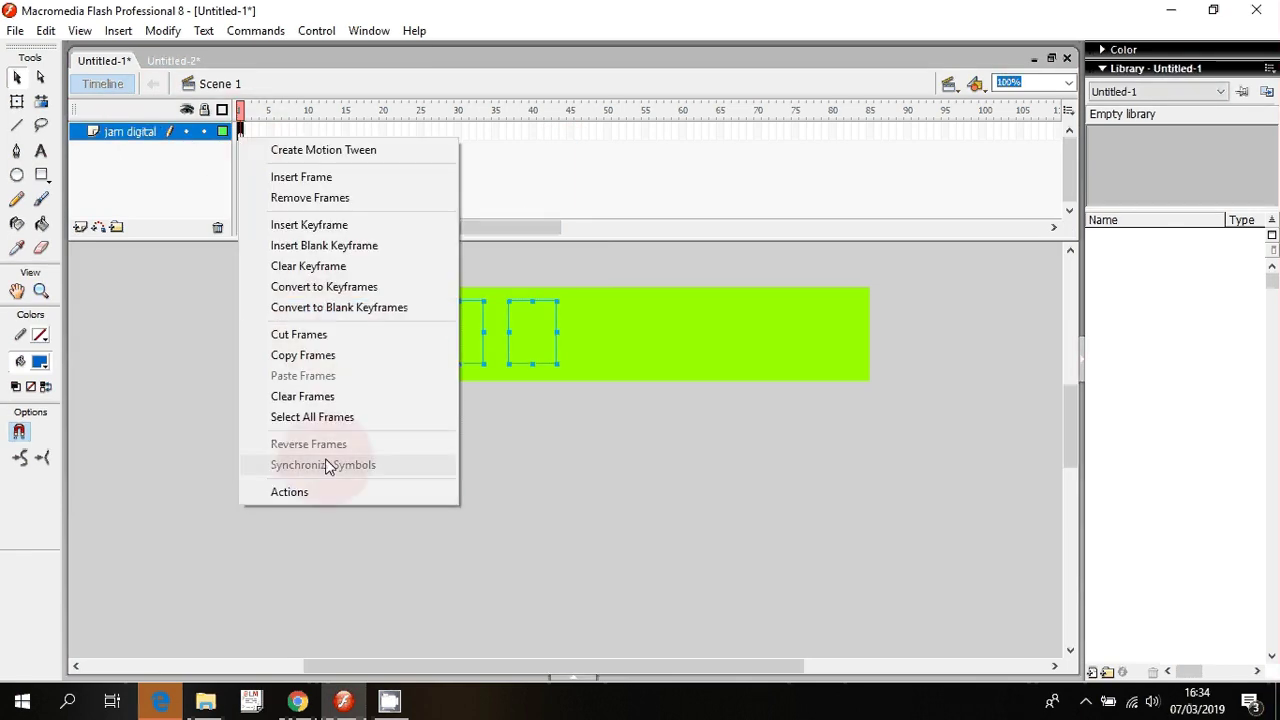
click(320, 487)
right_click(365, 287)
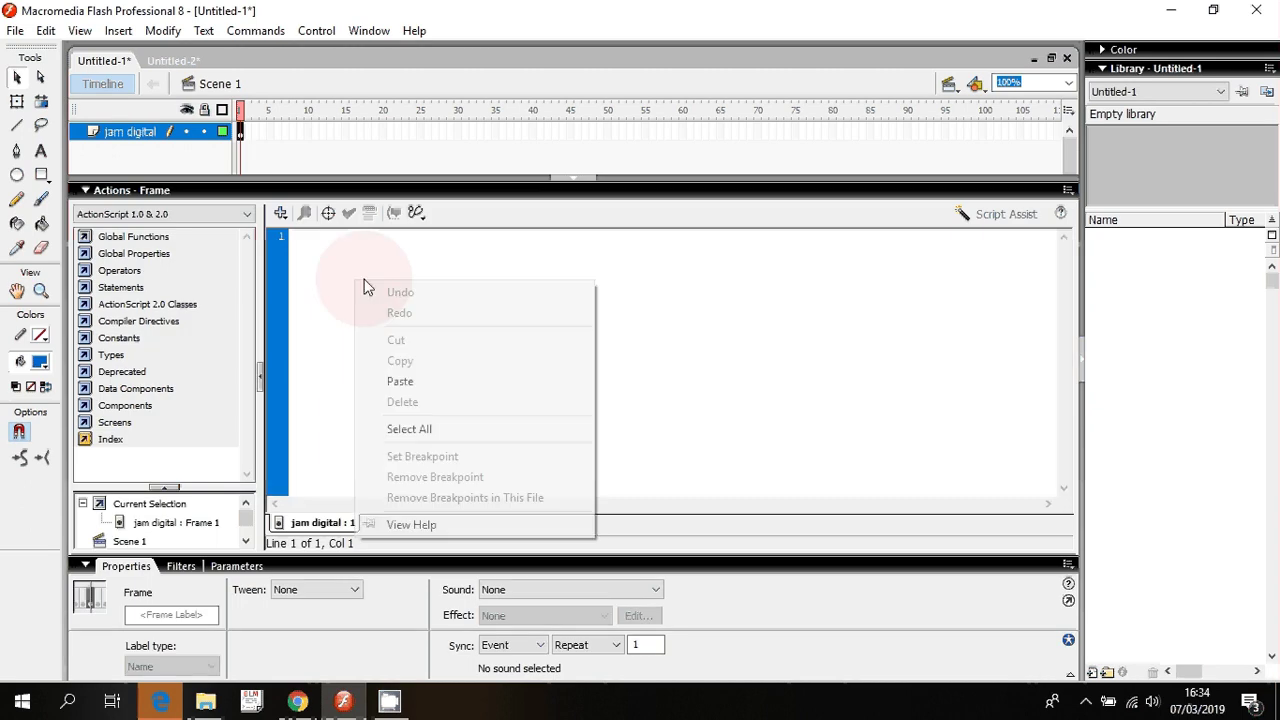
click(400, 381)
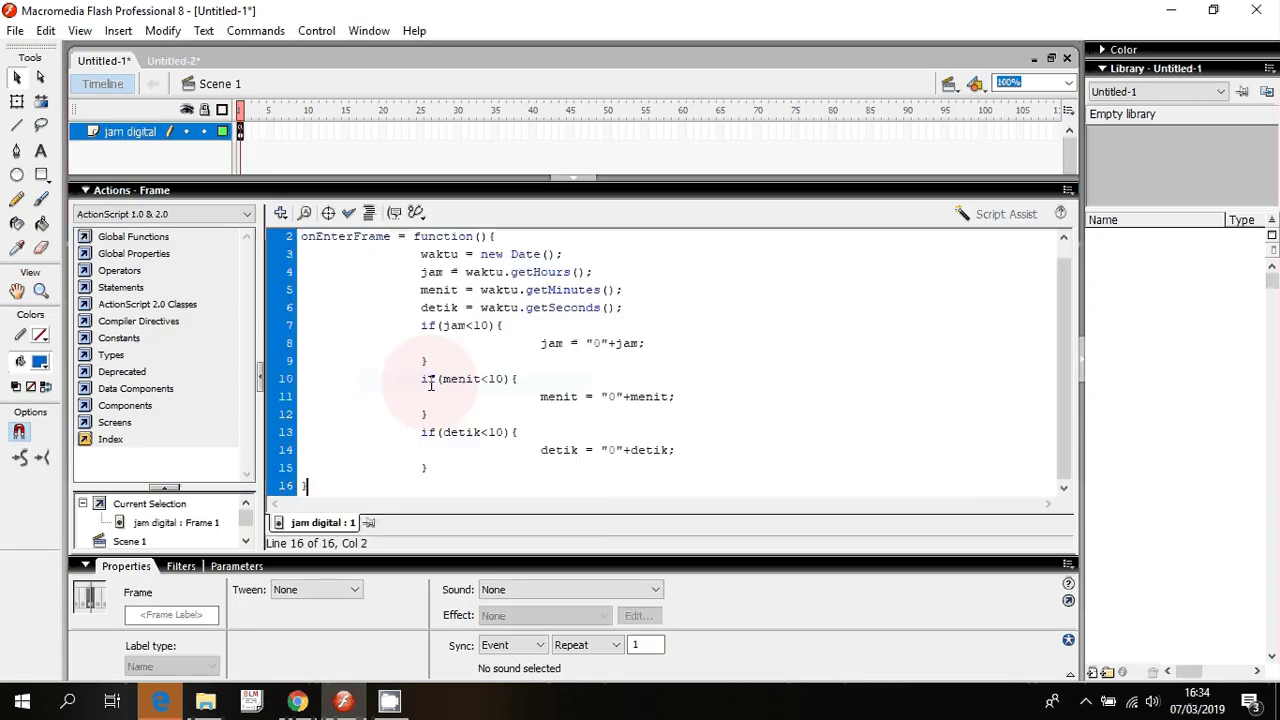
click(347, 213)
click(674, 377)
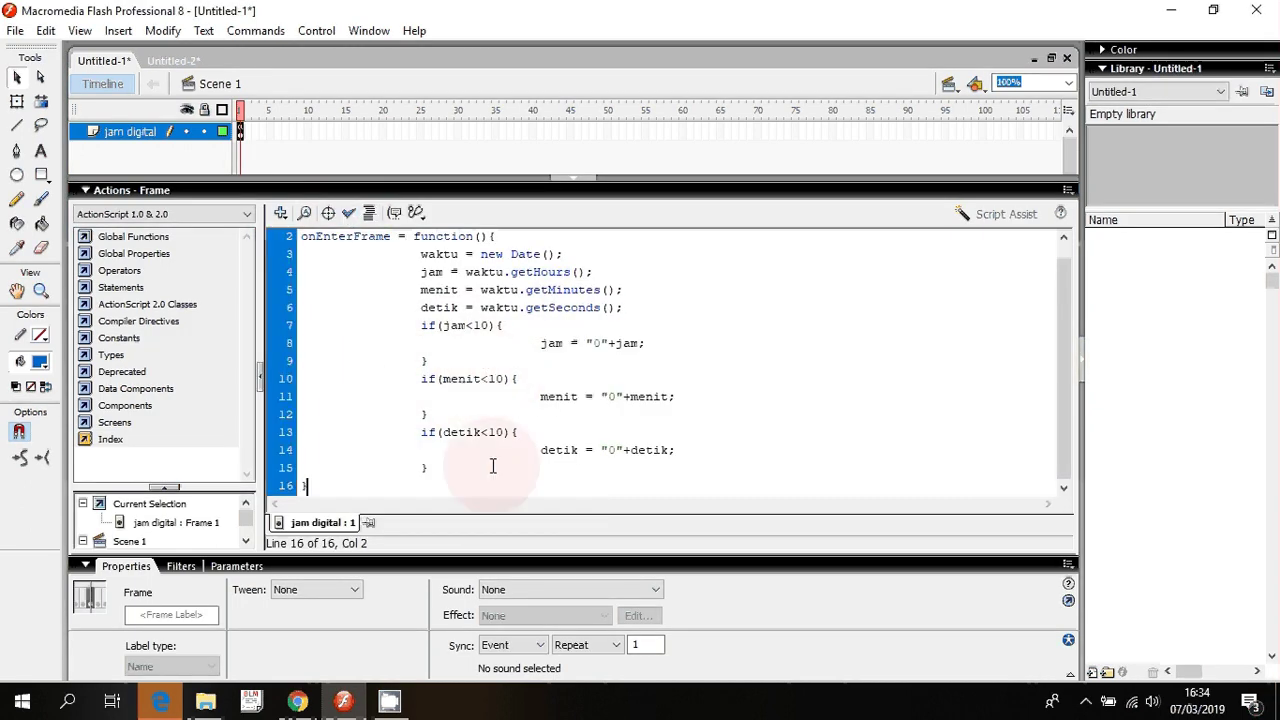
Select the entire script in frame 1 of the jam digital layer and copy it
key(ctrl+a)
key(ctrl+c)
right_click(487, 371)
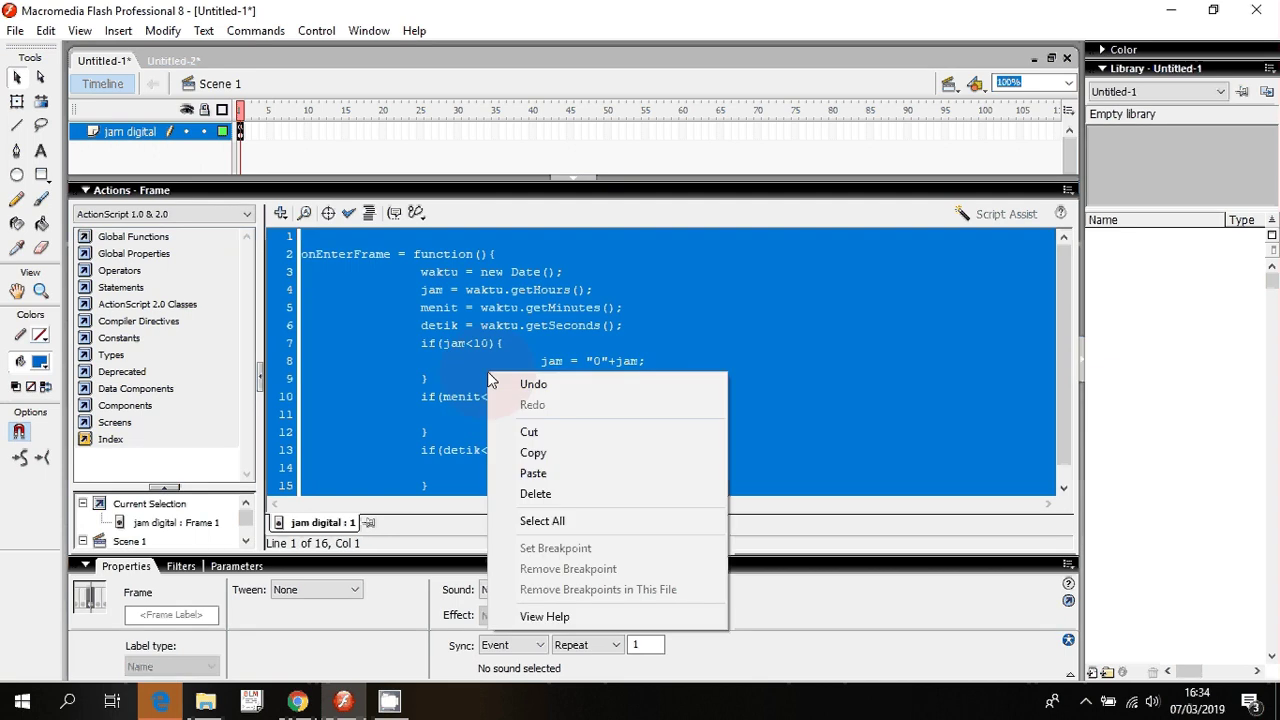
click(580, 456)
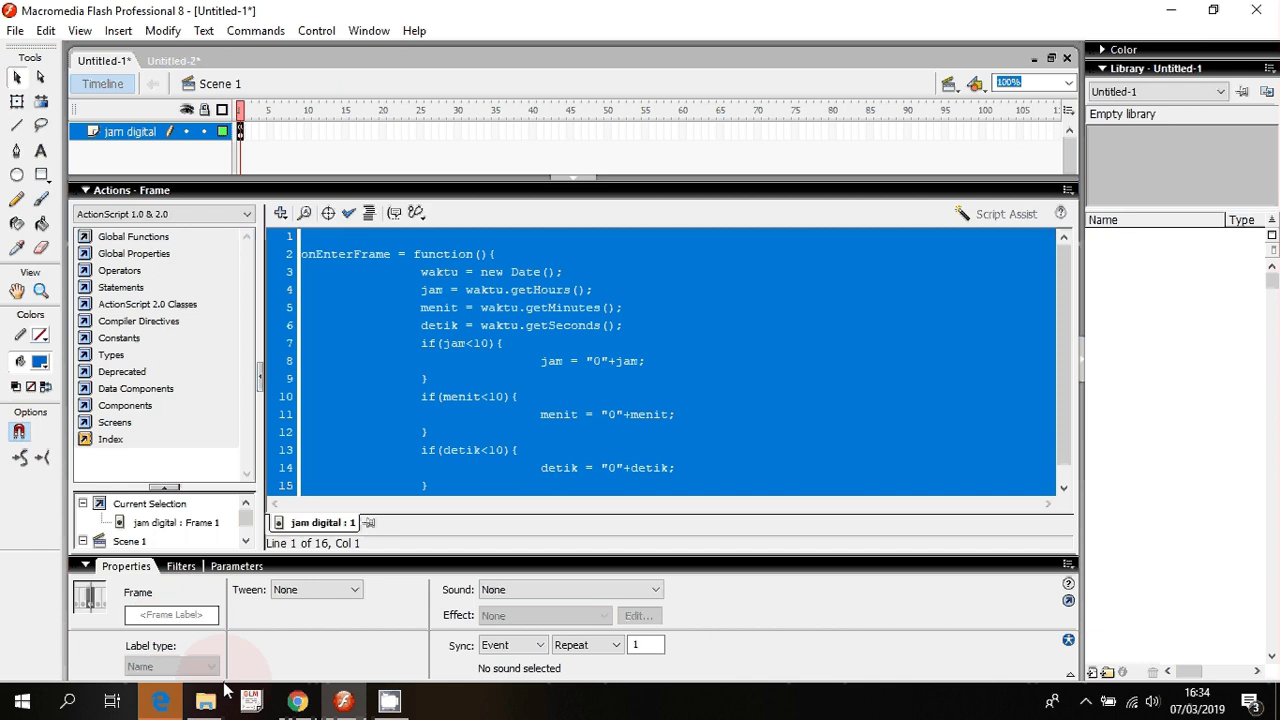
click(68, 702)
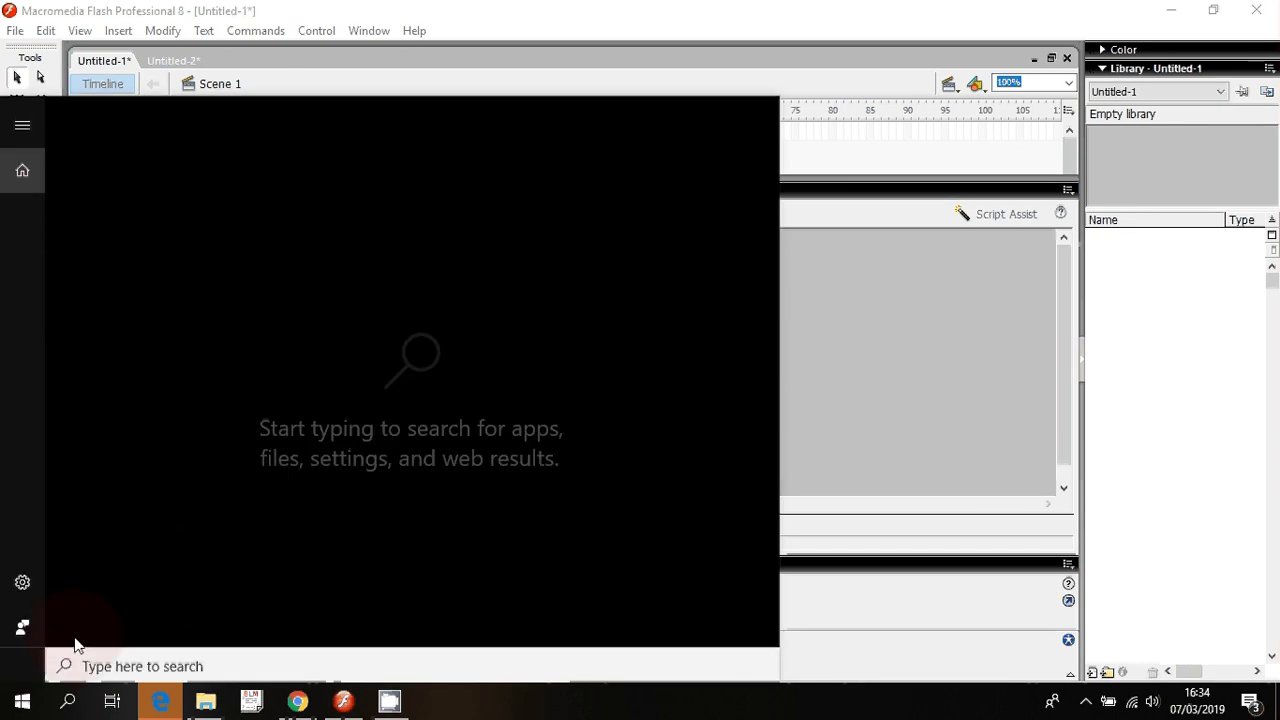
text(winRAR)
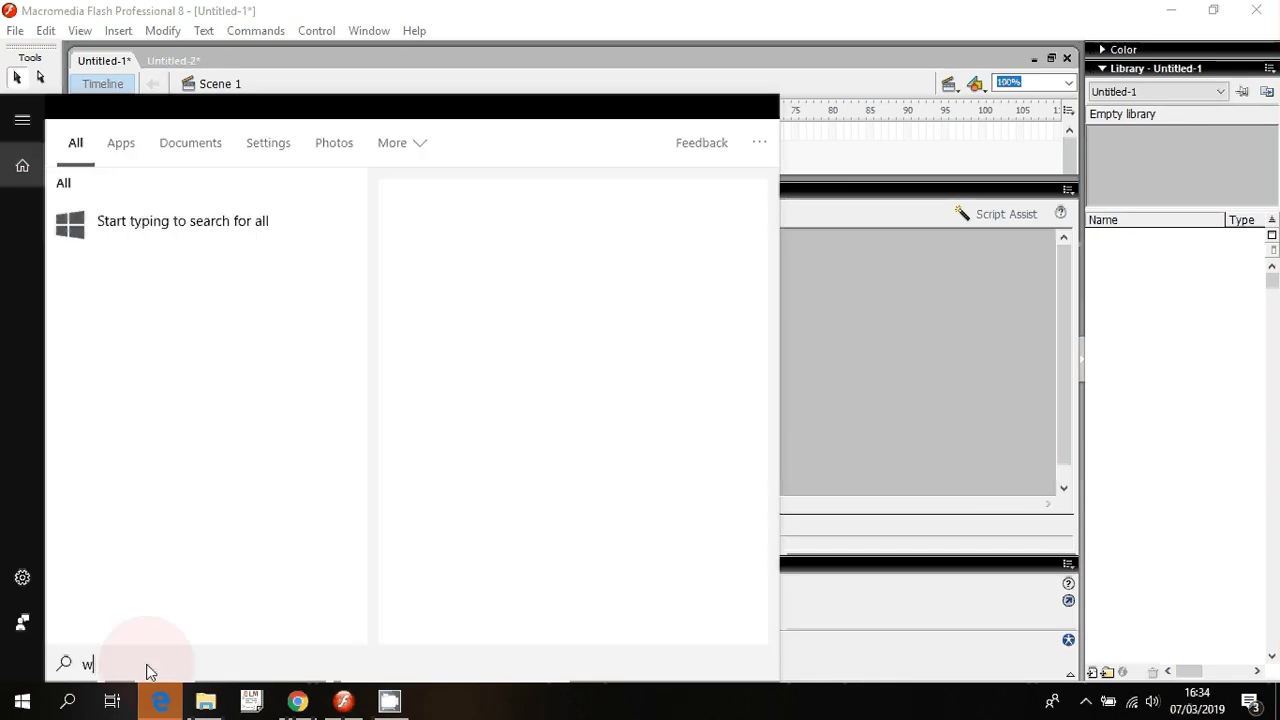
click(985, 342)
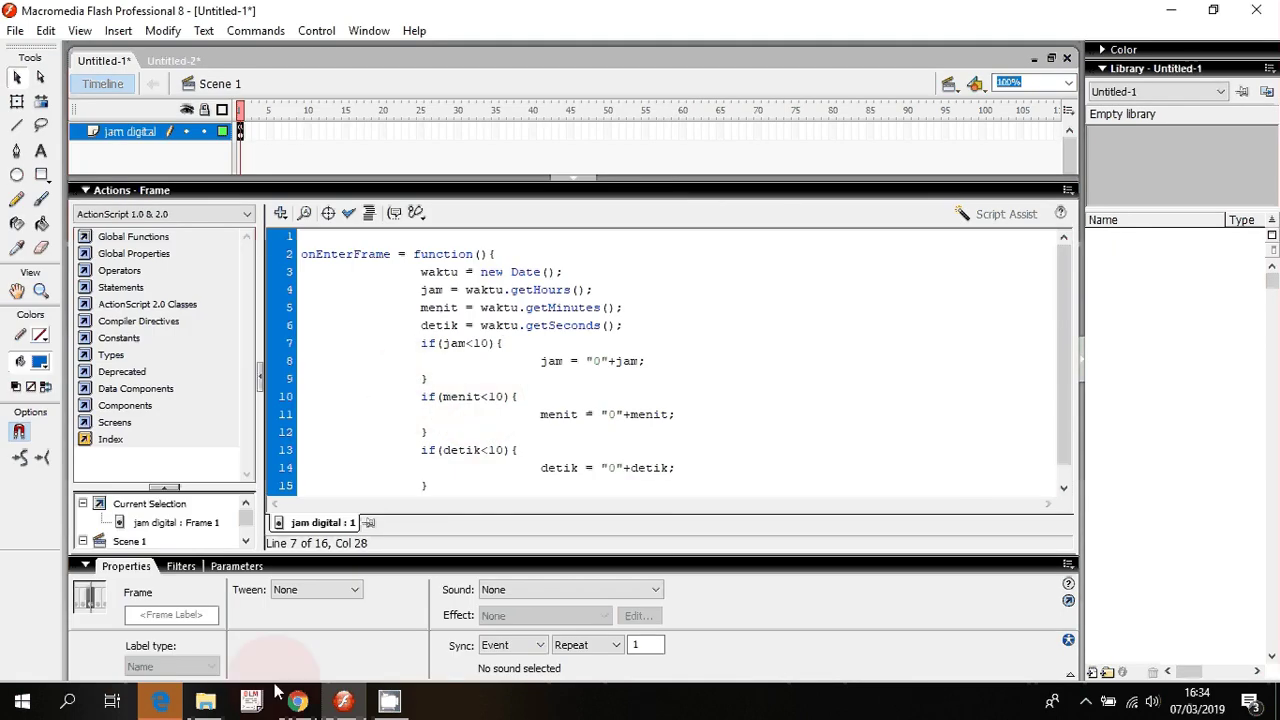
Try to open notepad++ through the system search and dismiss the dialogs it raises
click(76, 700)
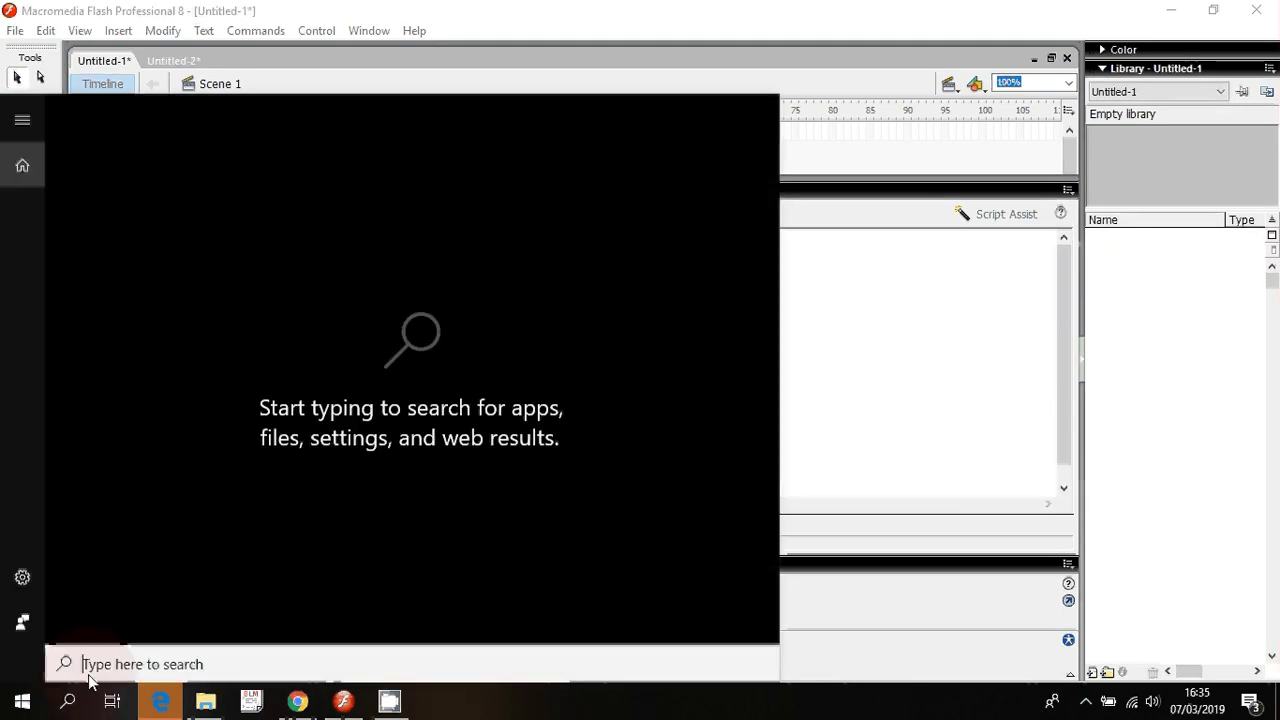
text(not)
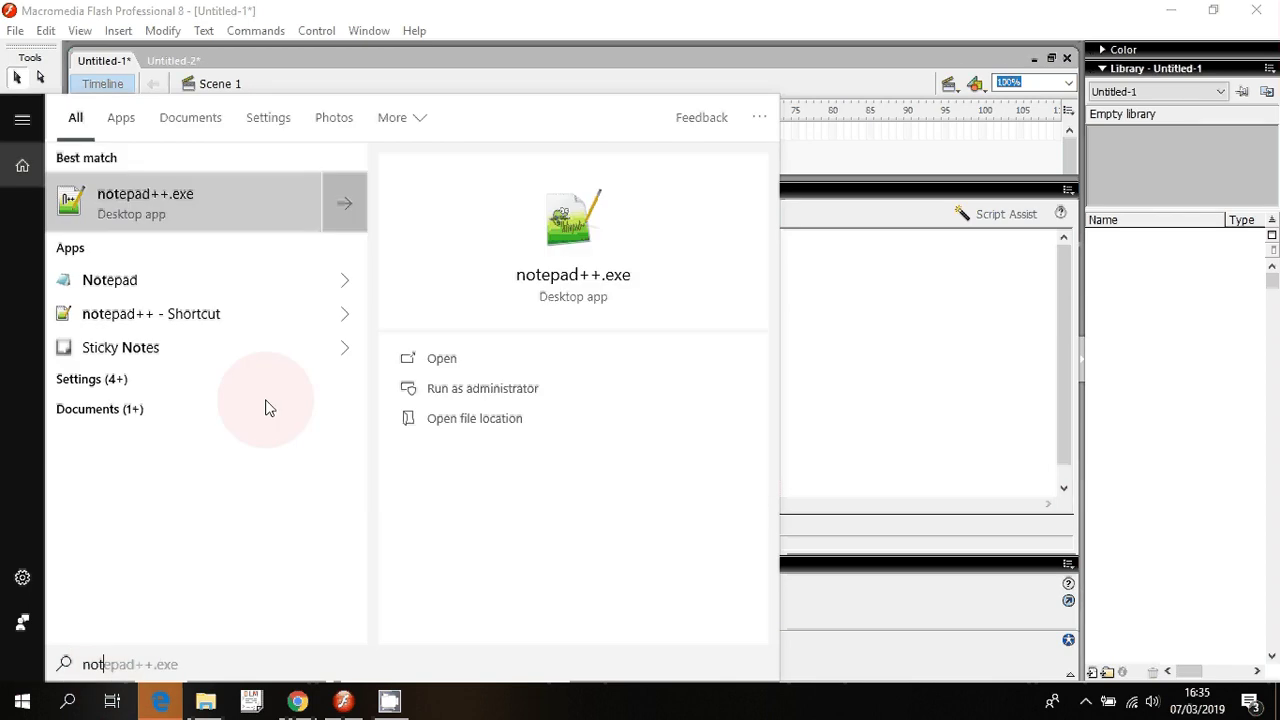
click(200, 216)
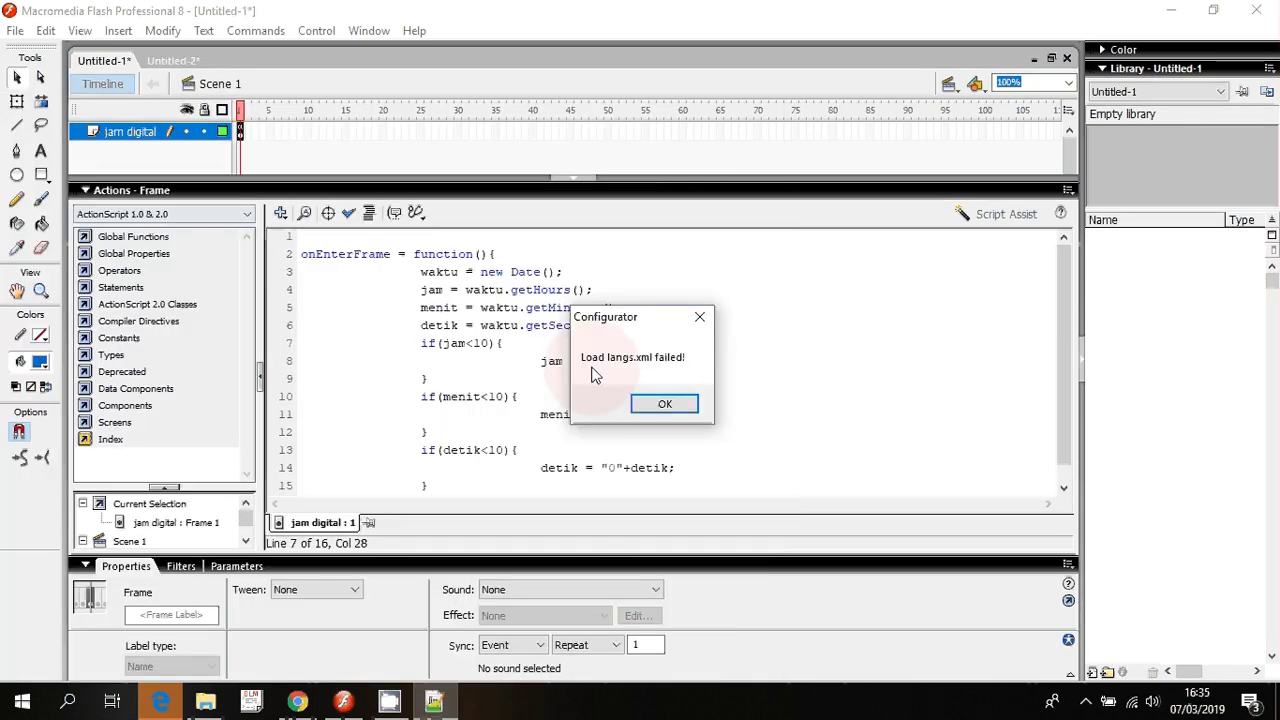
click(663, 401)
click(614, 412)
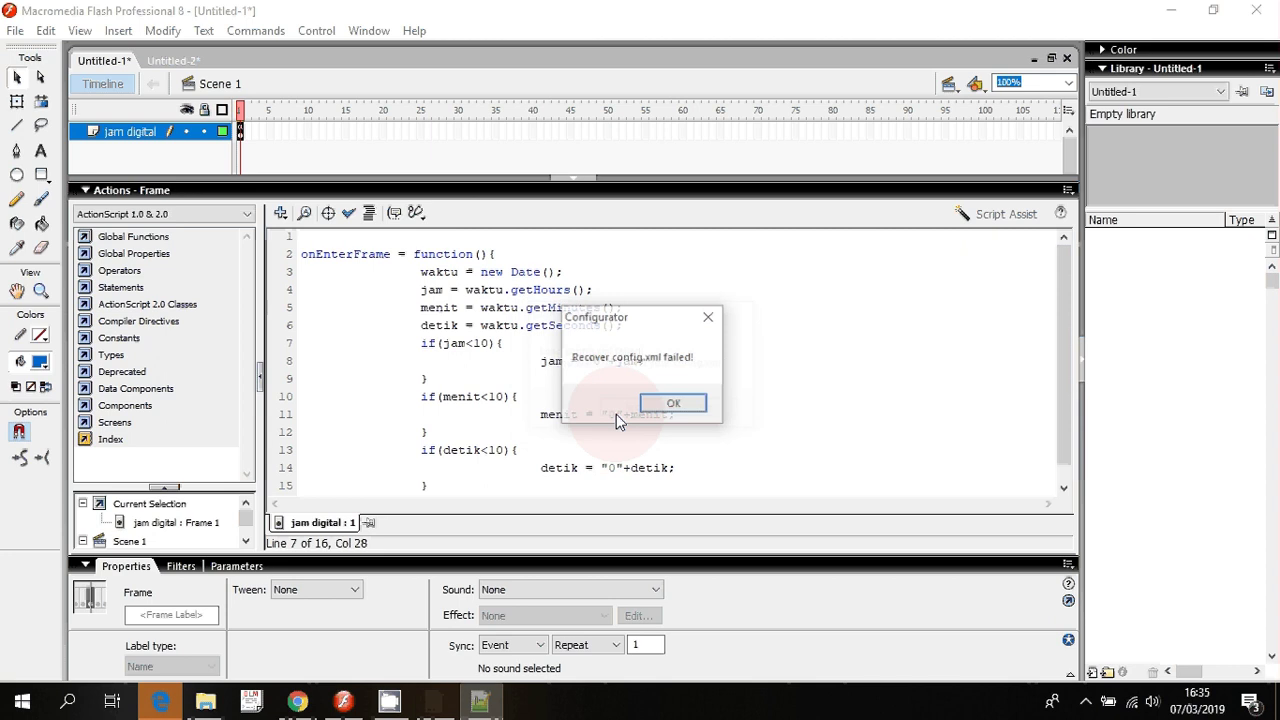
click(663, 405)
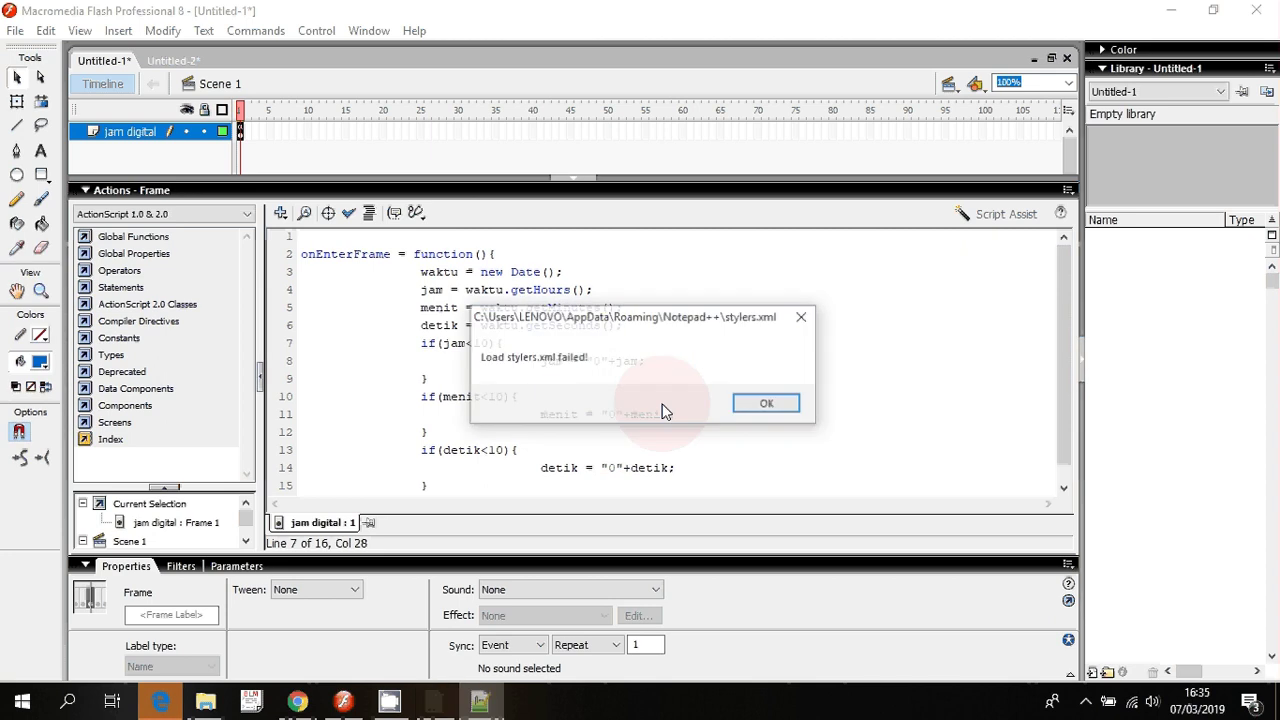
click(802, 316)
click(815, 311)
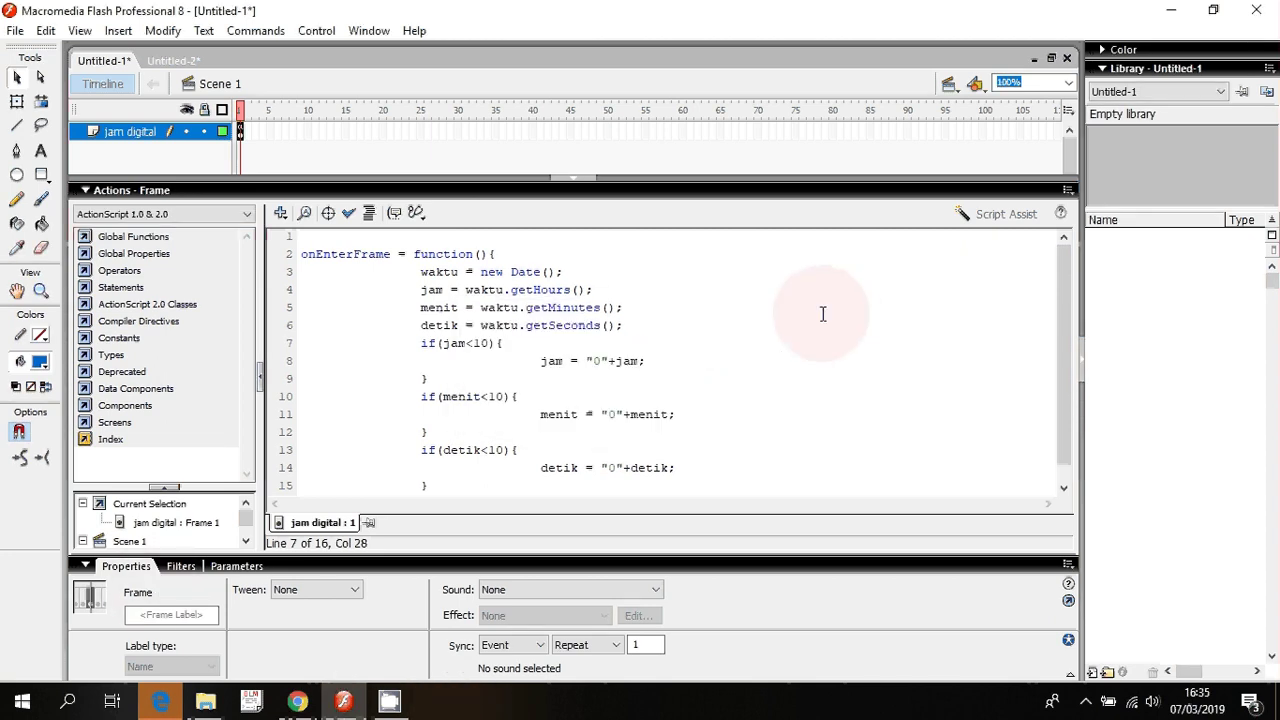
Open Notepad, paste the copied clock script into the blank document to show it, and close it without saving
click(75, 705)
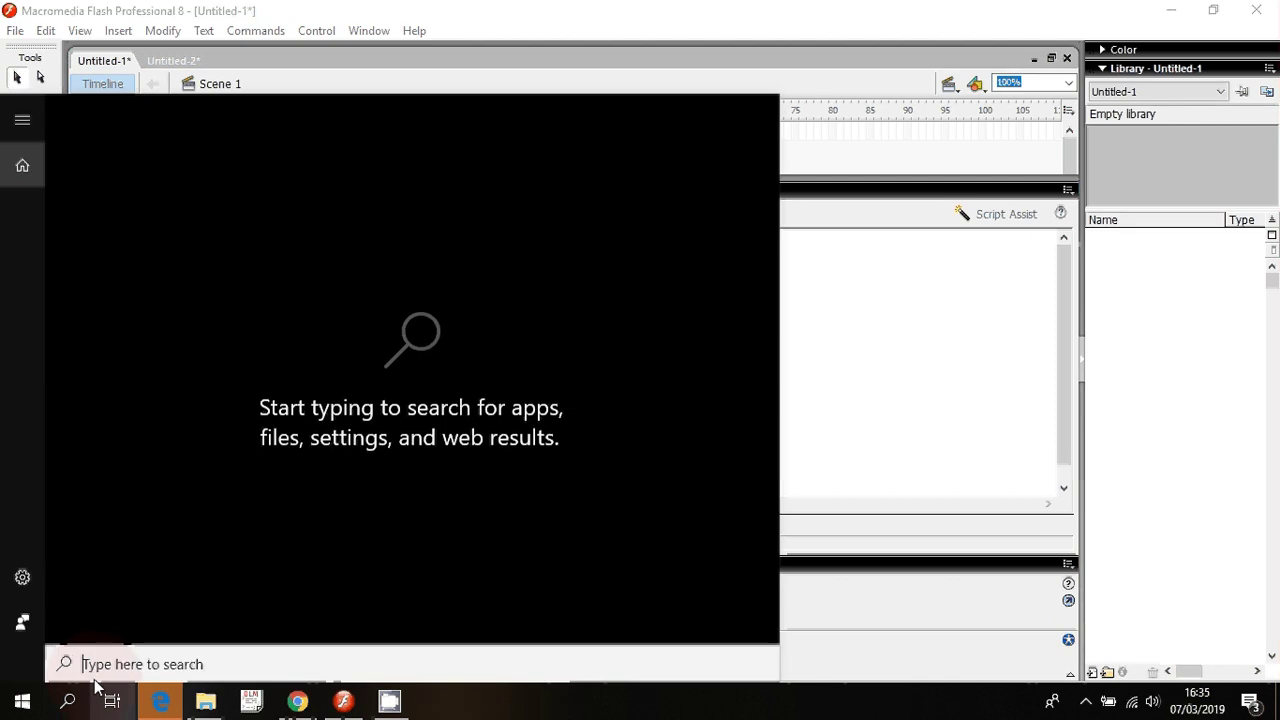
text(notepad)
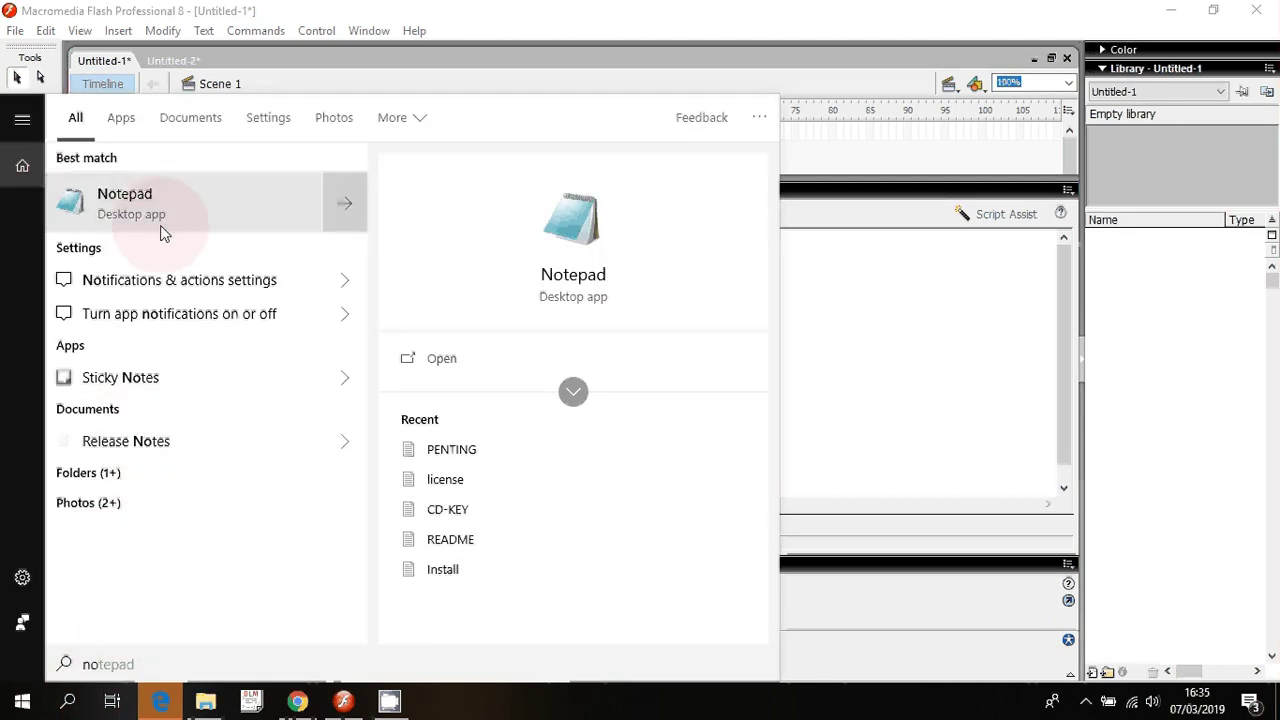
click(164, 232)
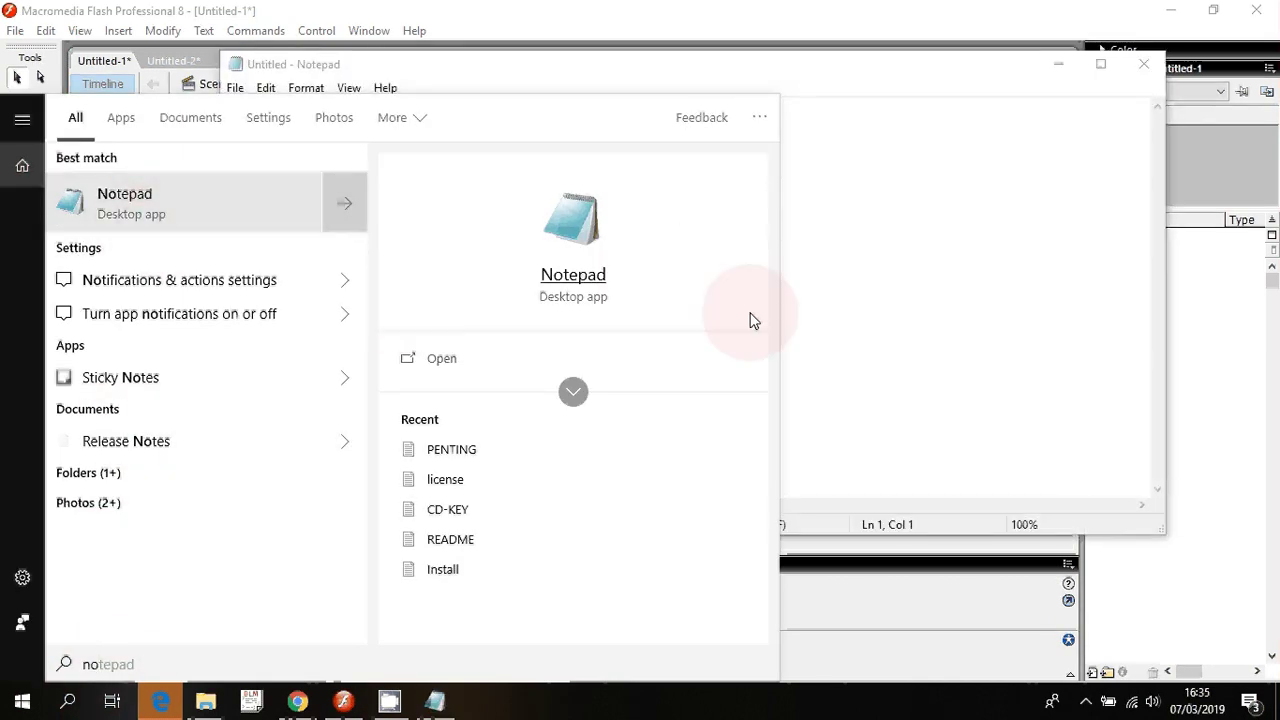
right_click(552, 177)
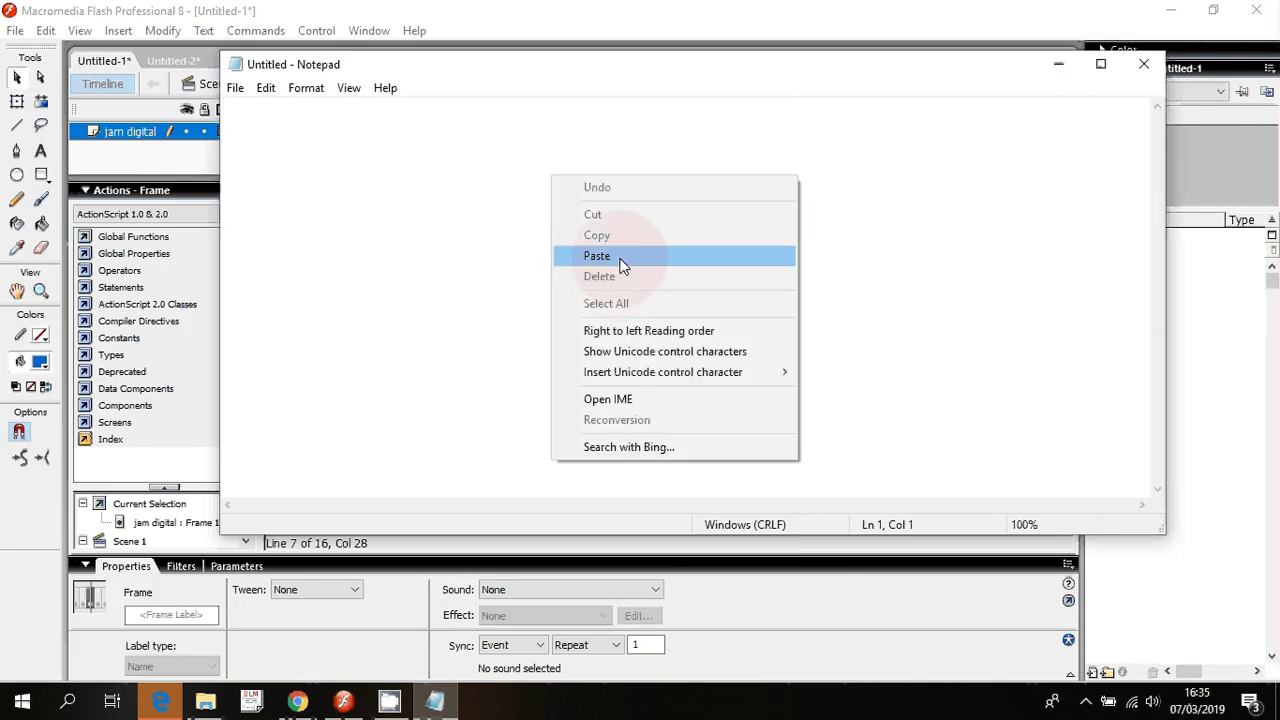
click(623, 258)
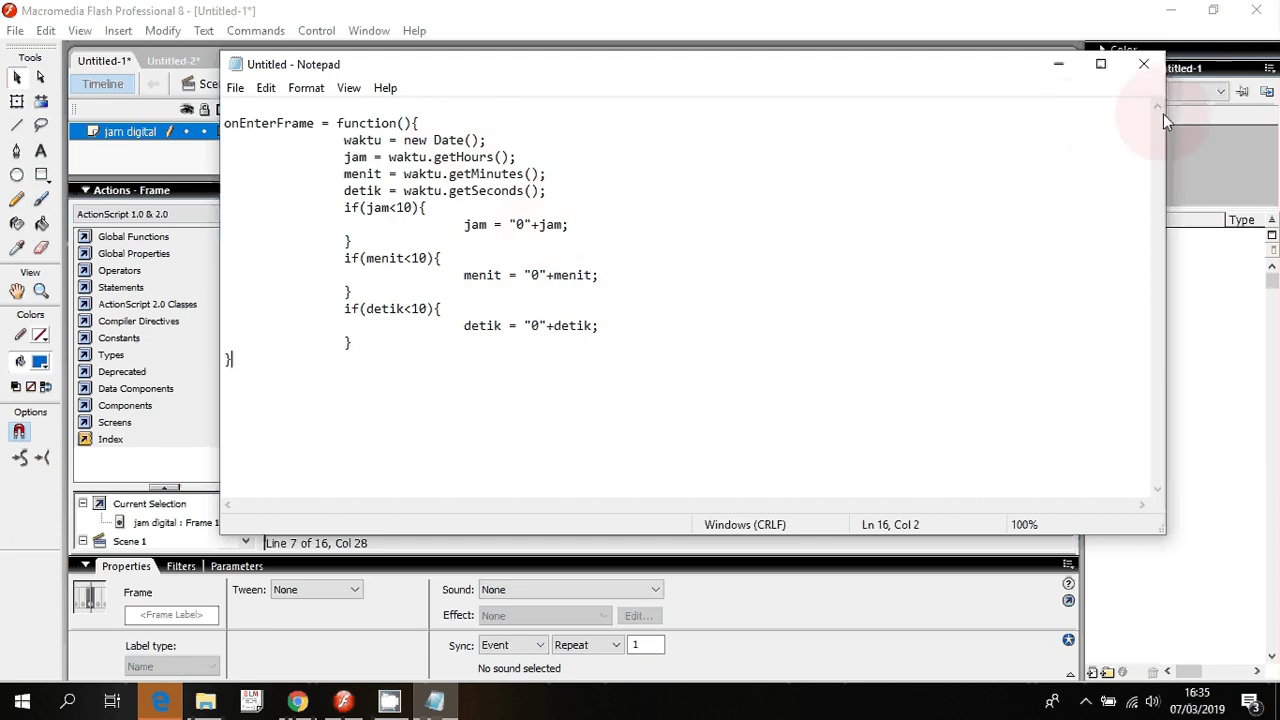
click(1146, 66)
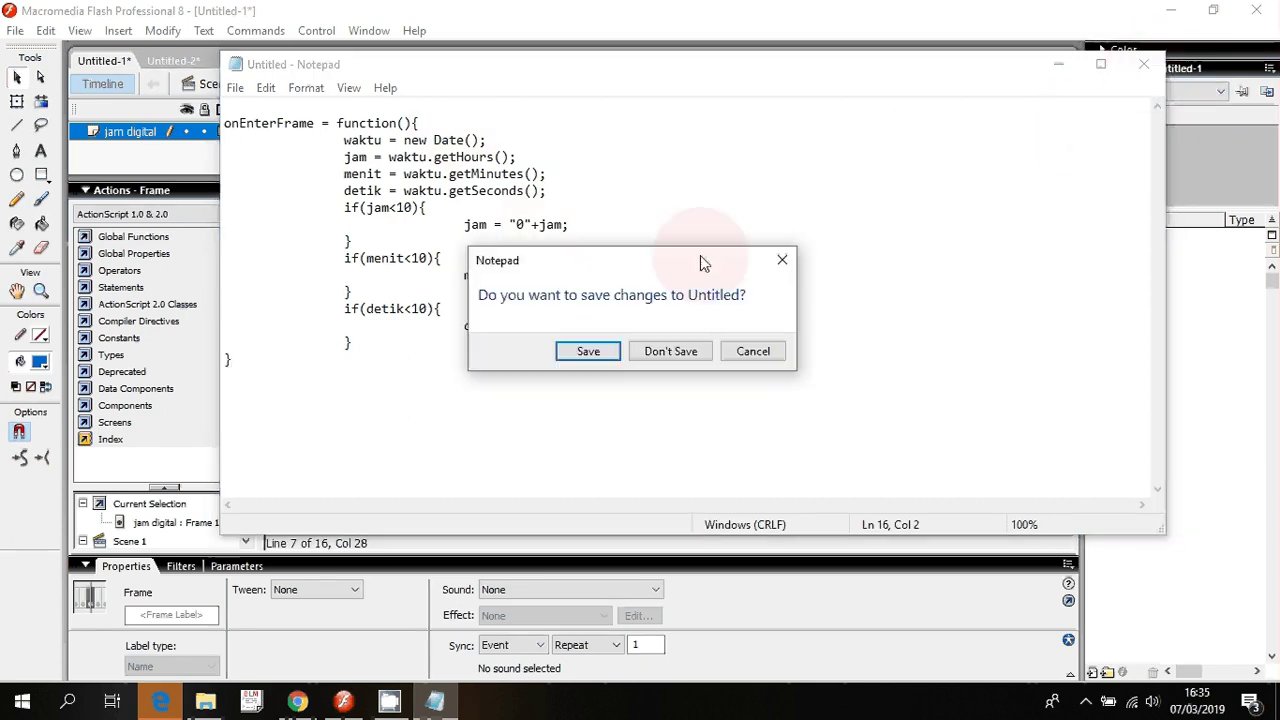
click(670, 350)
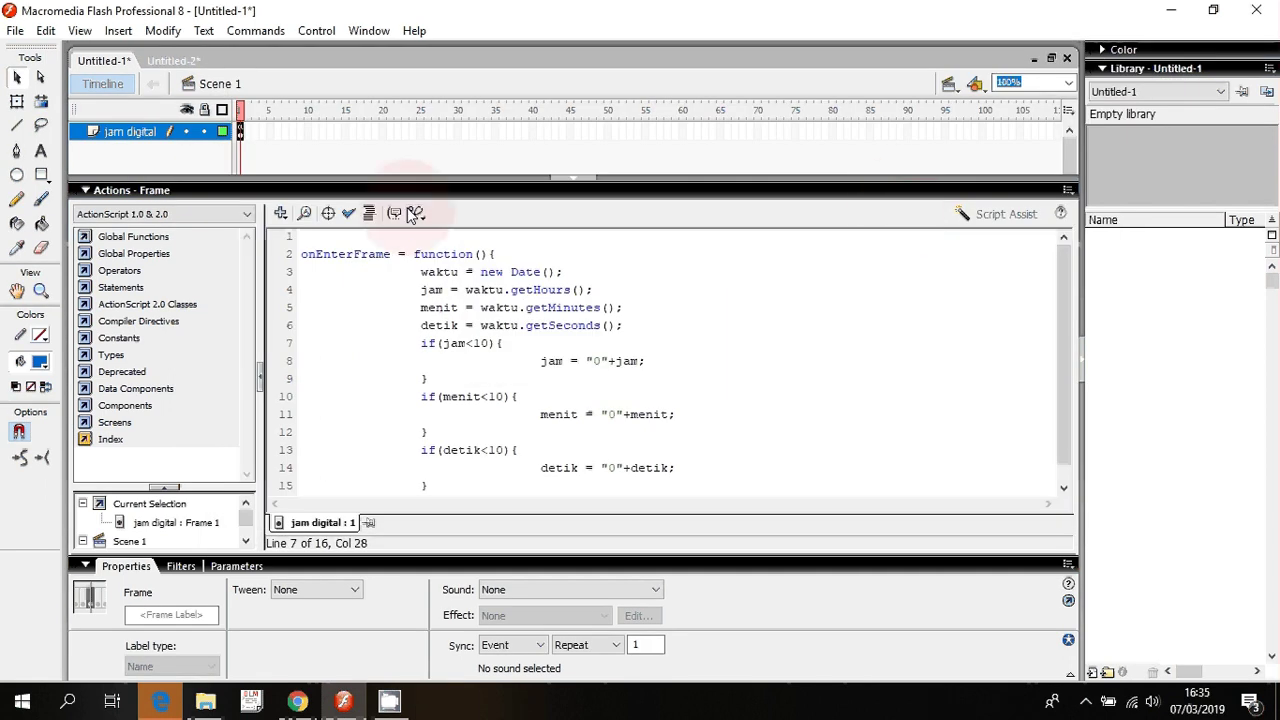
Check the frame 1 script's syntax, test the movie to view the running clock, and close the preview
click(348, 212)
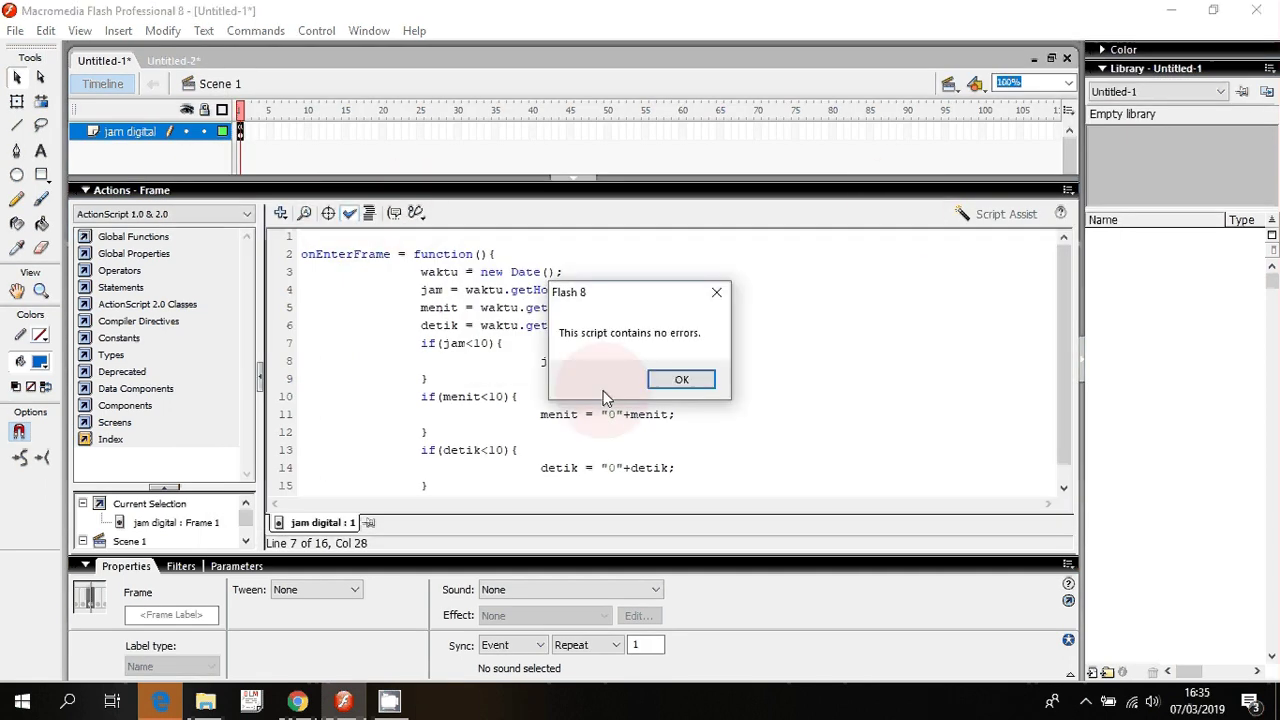
click(676, 384)
click(572, 178)
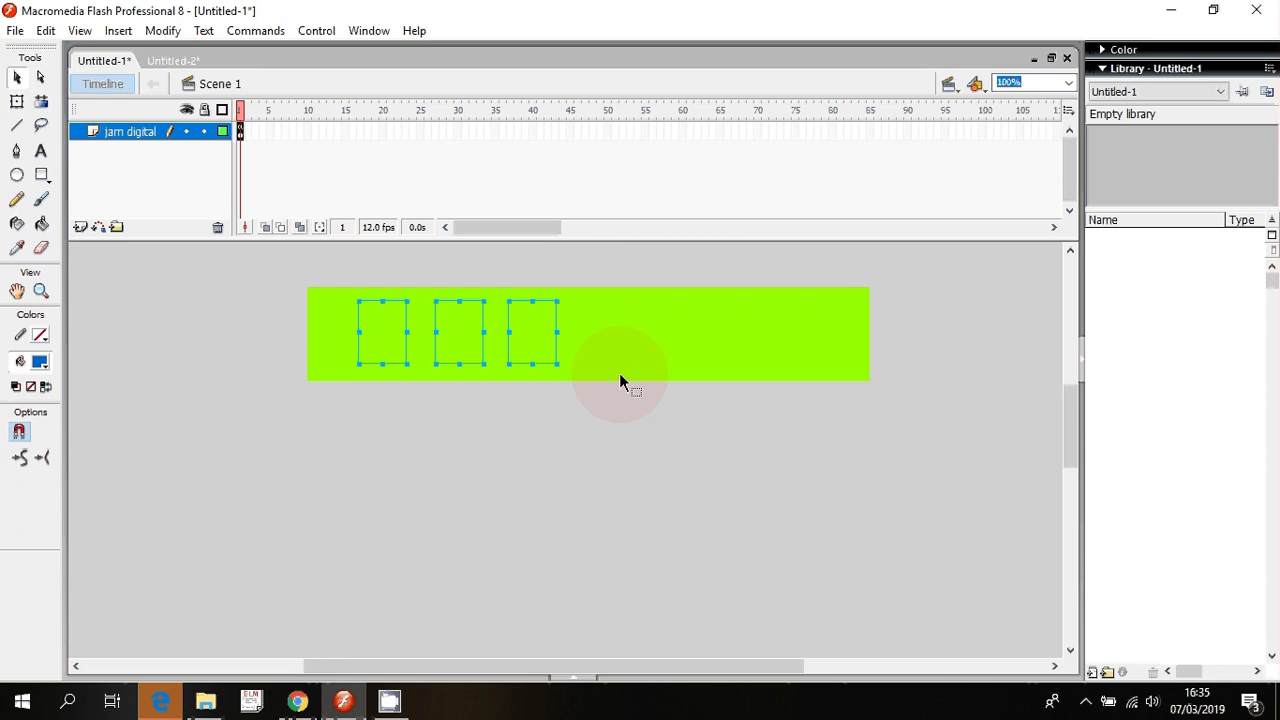
key(ctrl+Return)
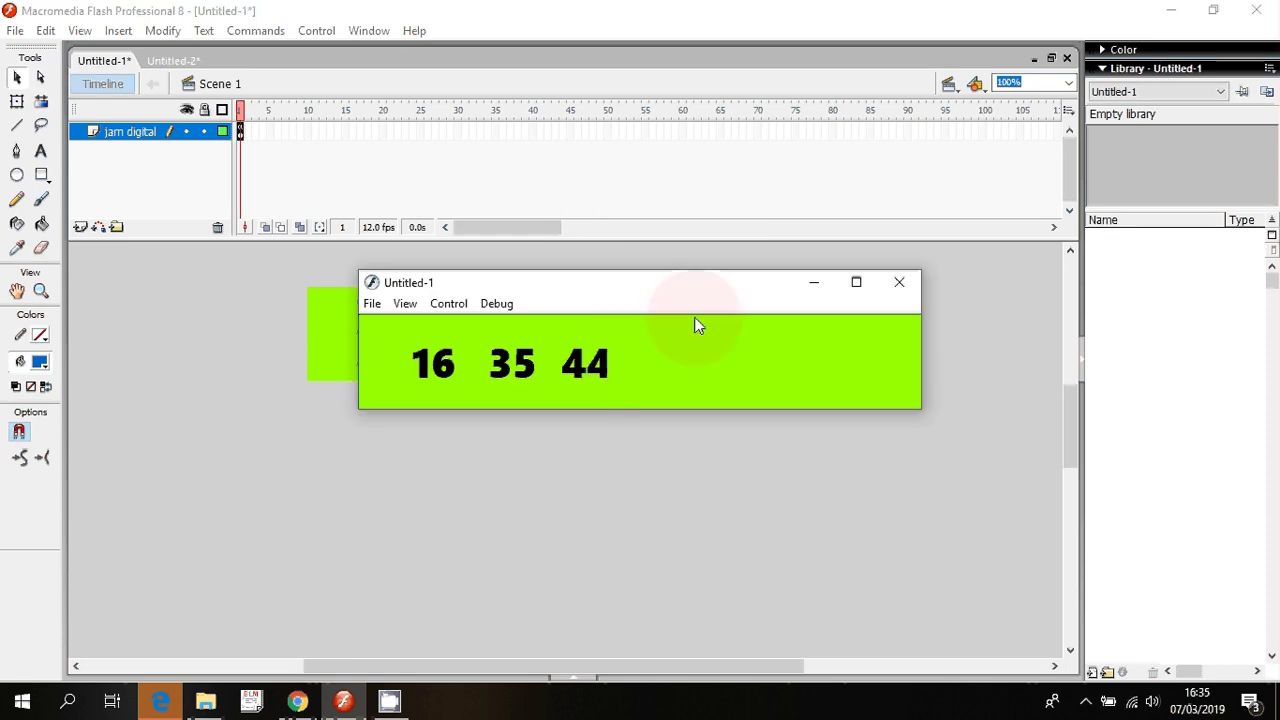
click(898, 283)
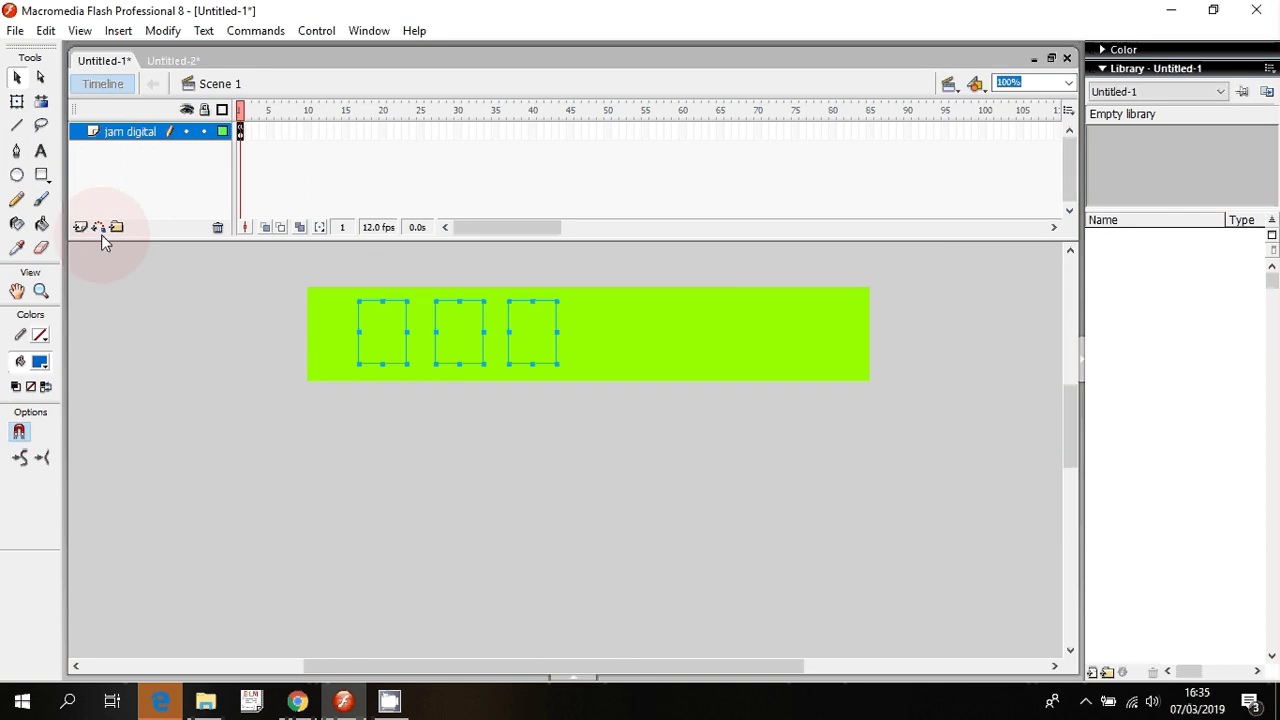
Change the three selected clock text fields to Static Text and deselect them
click(41, 150)
click(563, 680)
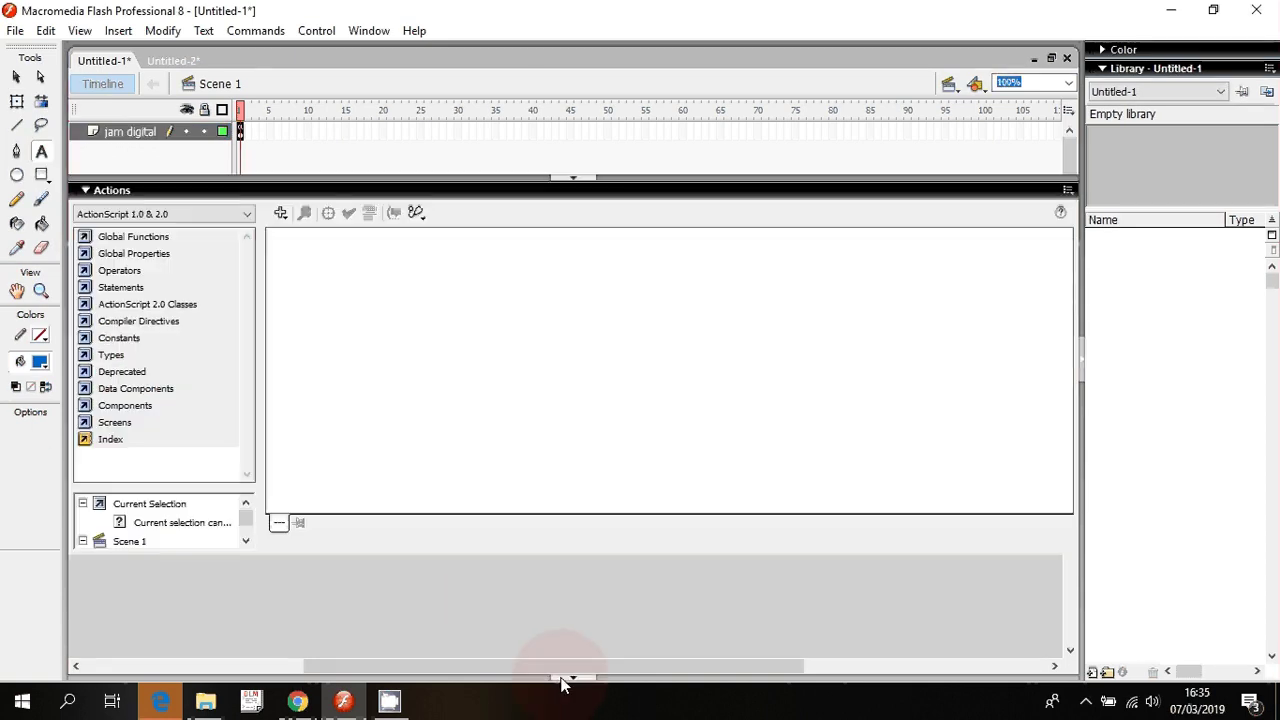
click(193, 592)
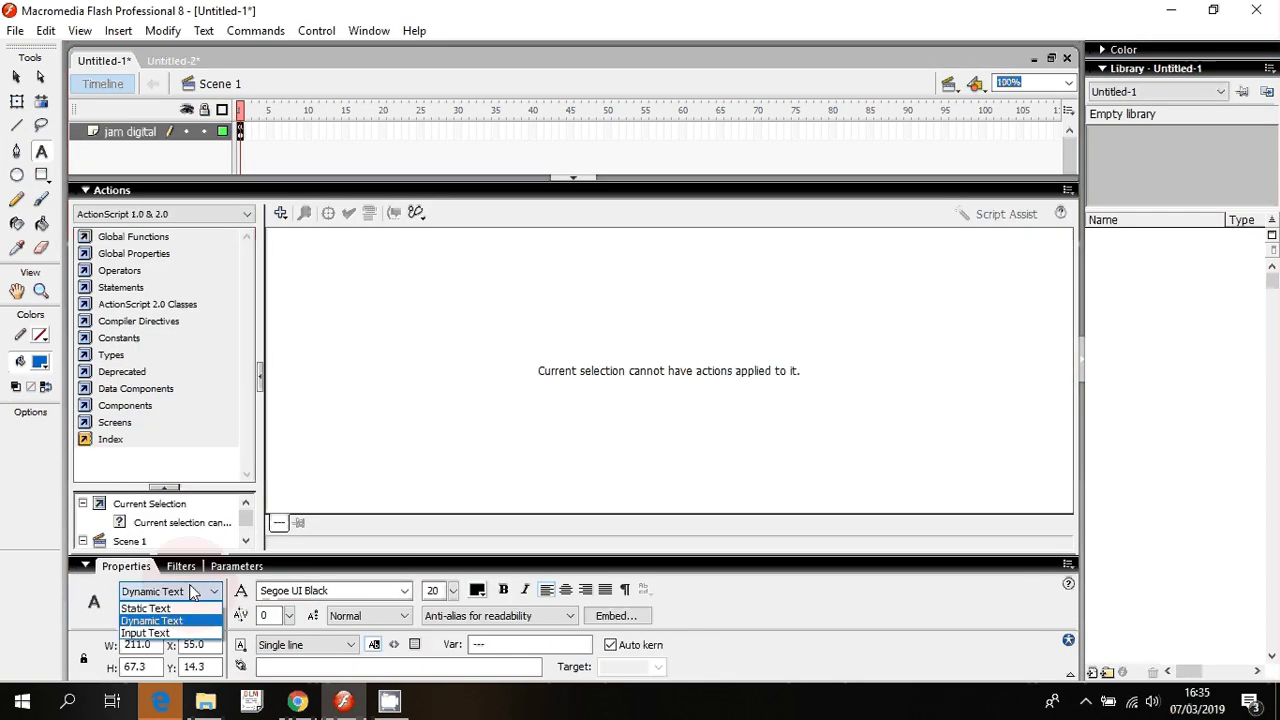
click(145, 608)
click(563, 184)
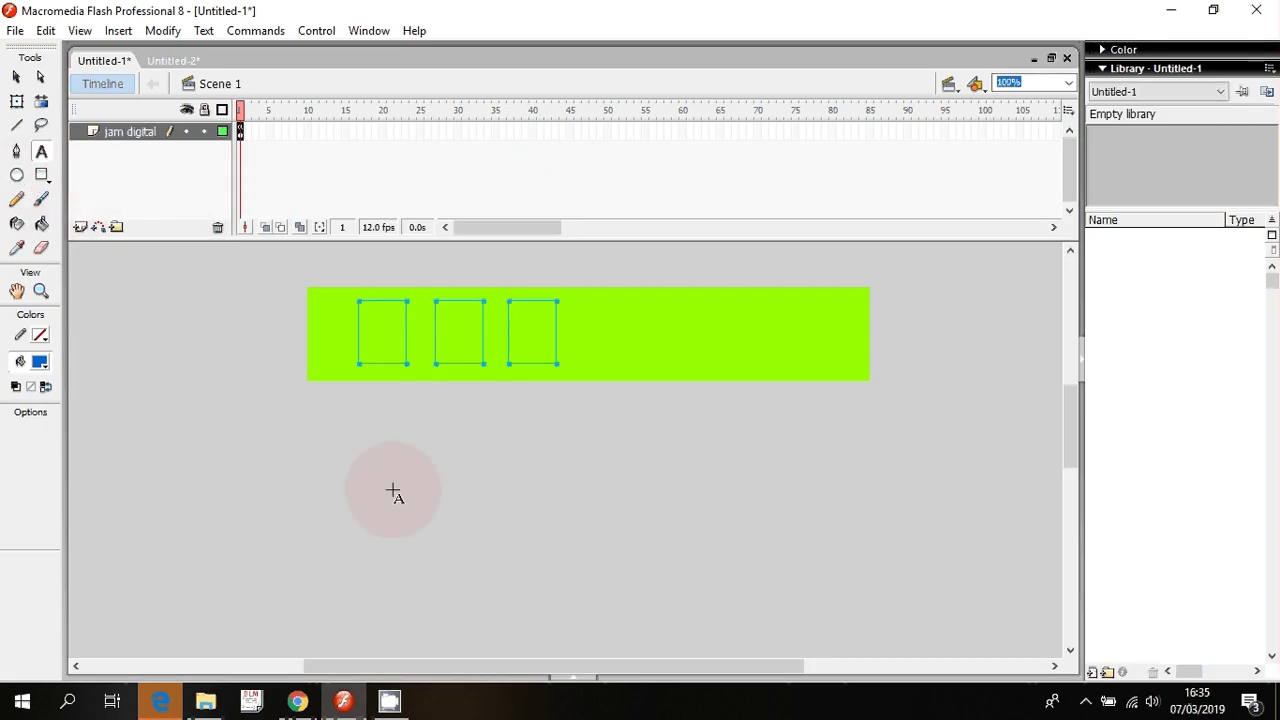
click(460, 450)
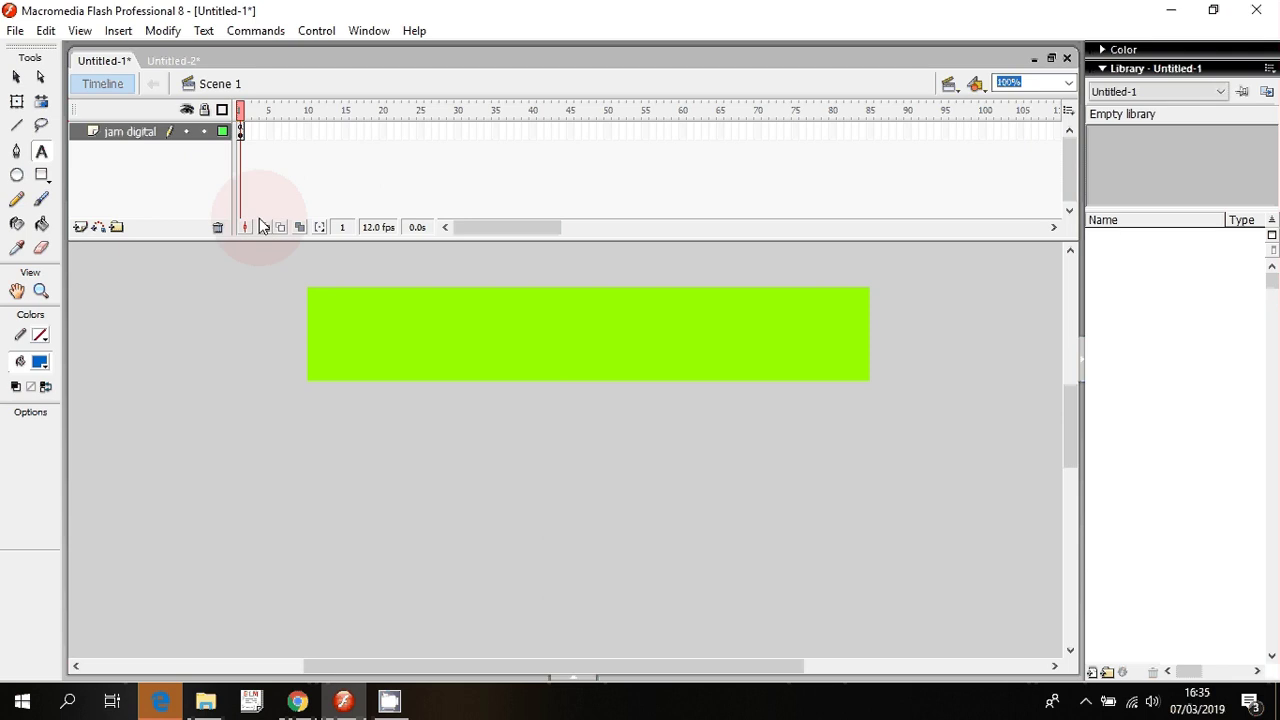
Select all three clock text fields, set their type back to Dynamic Text and deselect them
click(241, 130)
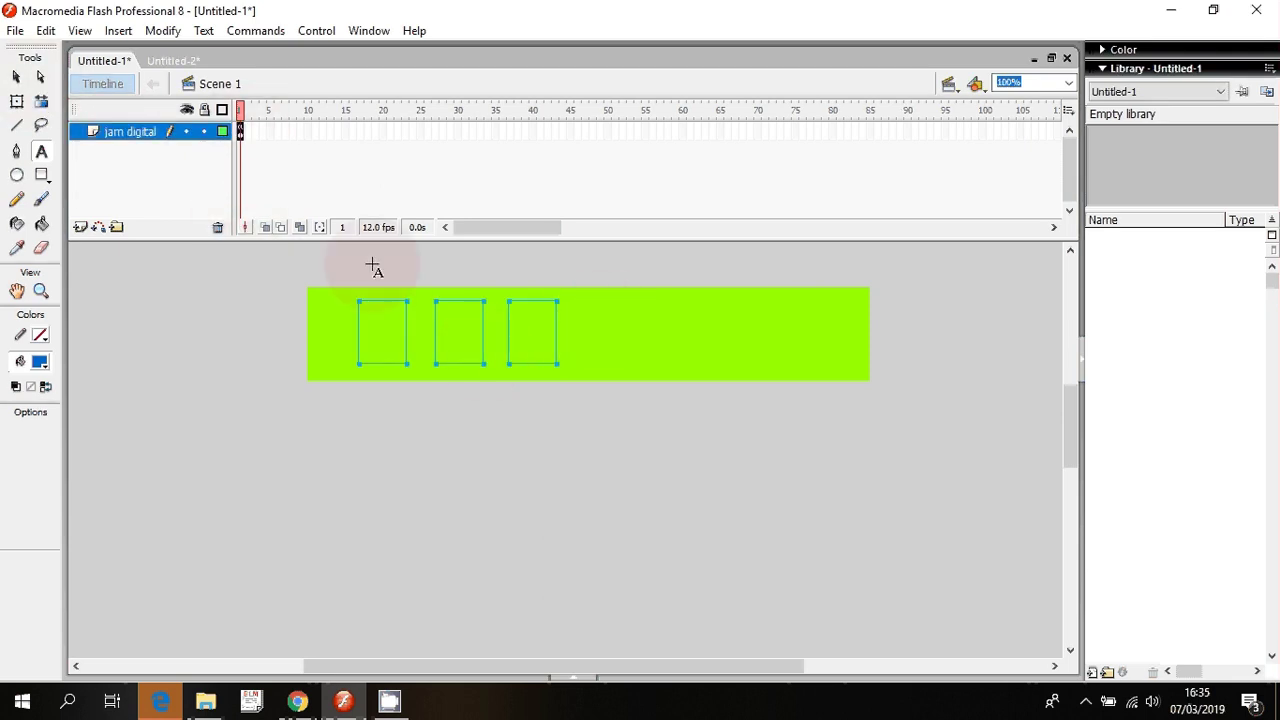
click(16, 77)
click(655, 345)
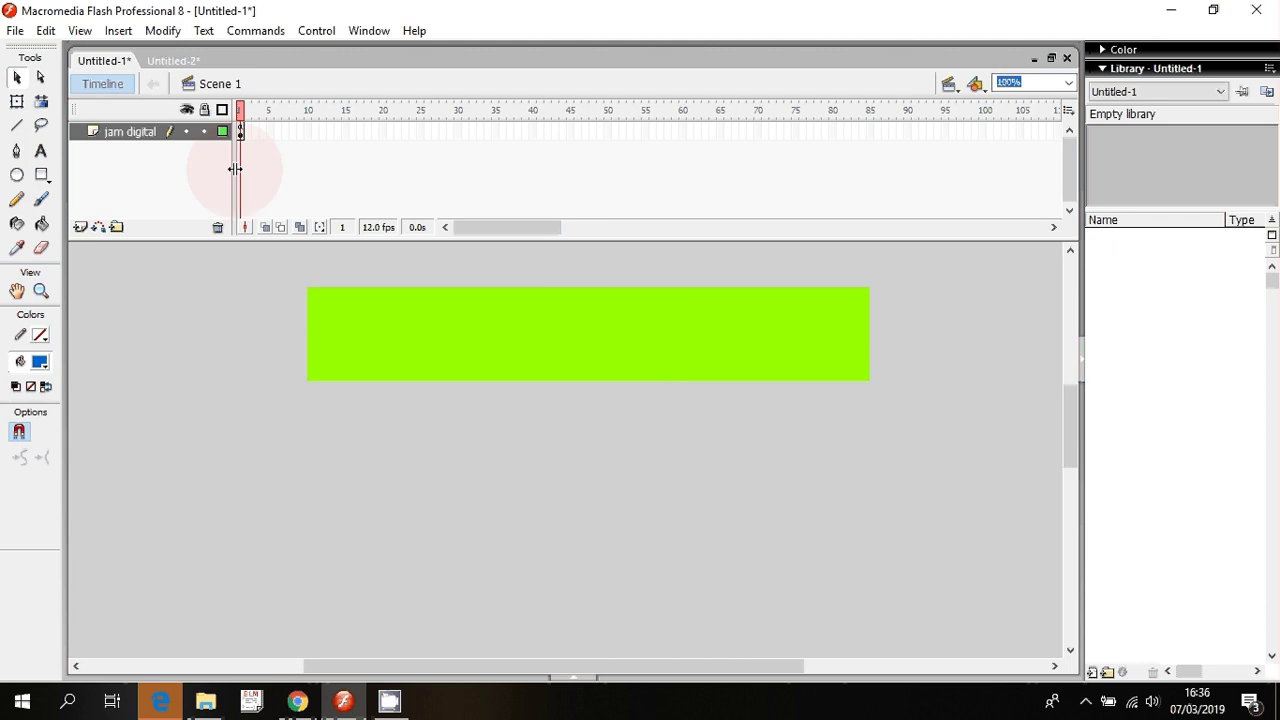
drag(269, 262, 621, 446)
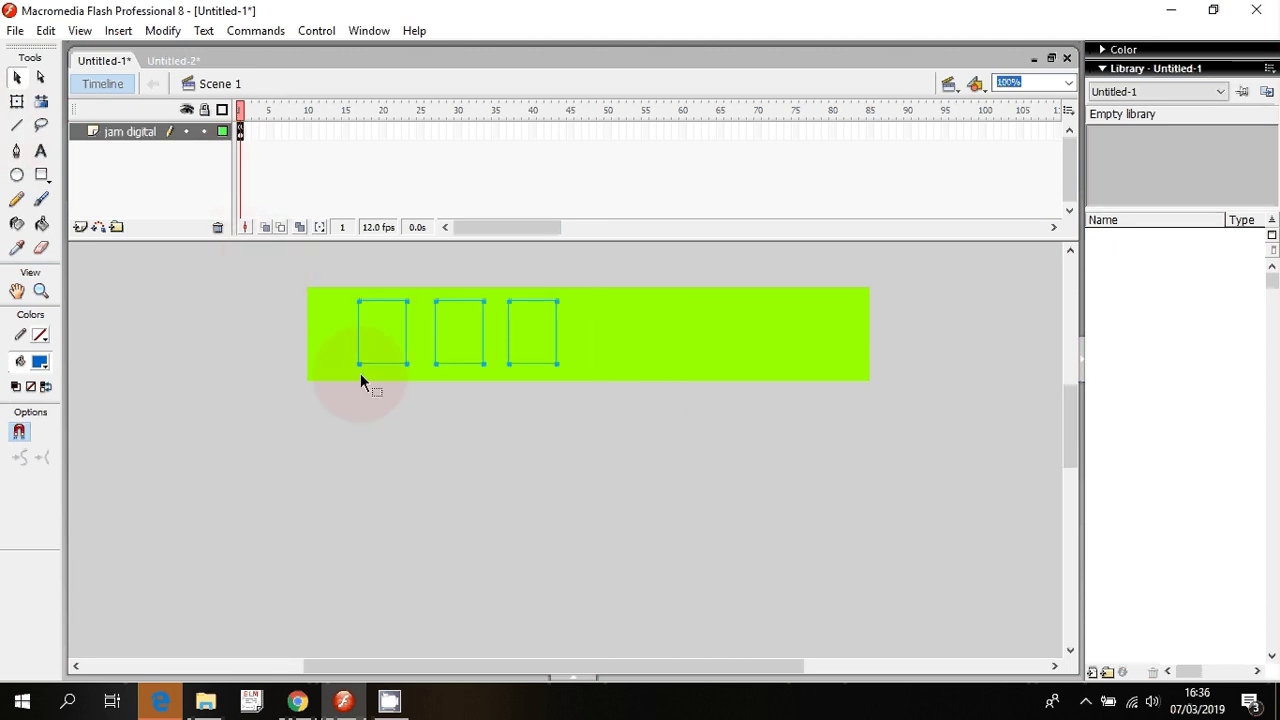
click(591, 684)
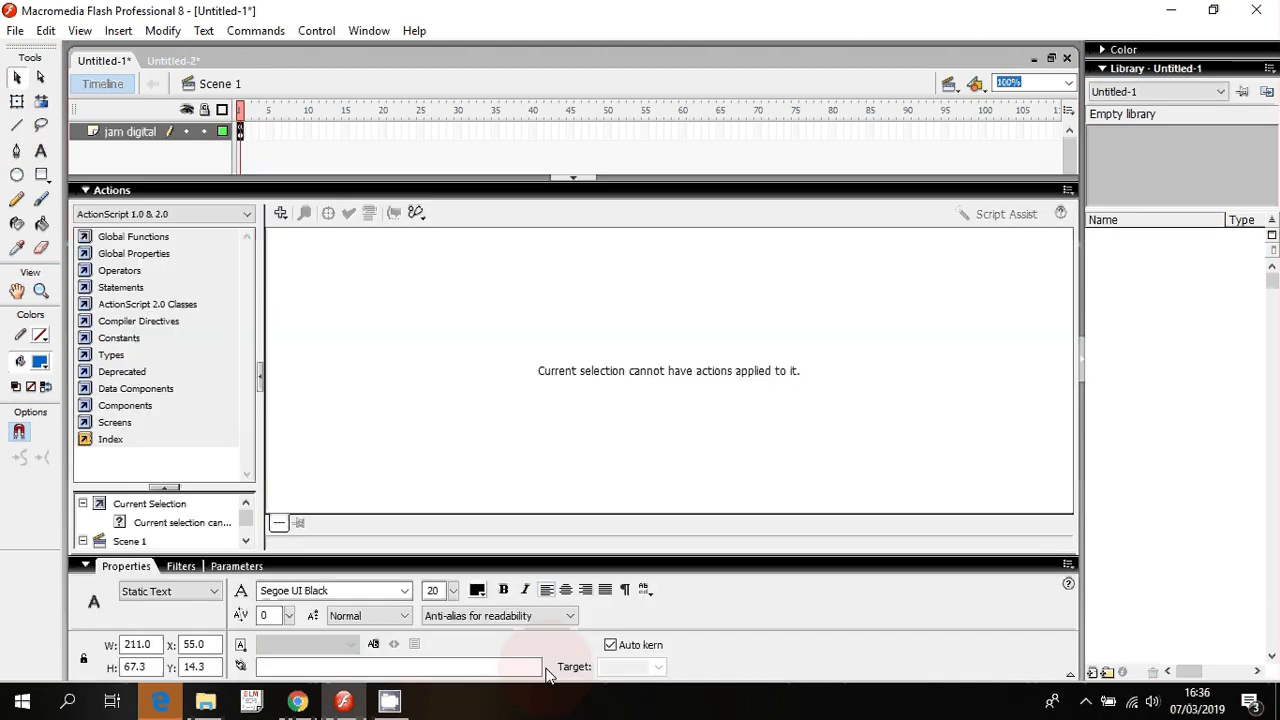
click(168, 591)
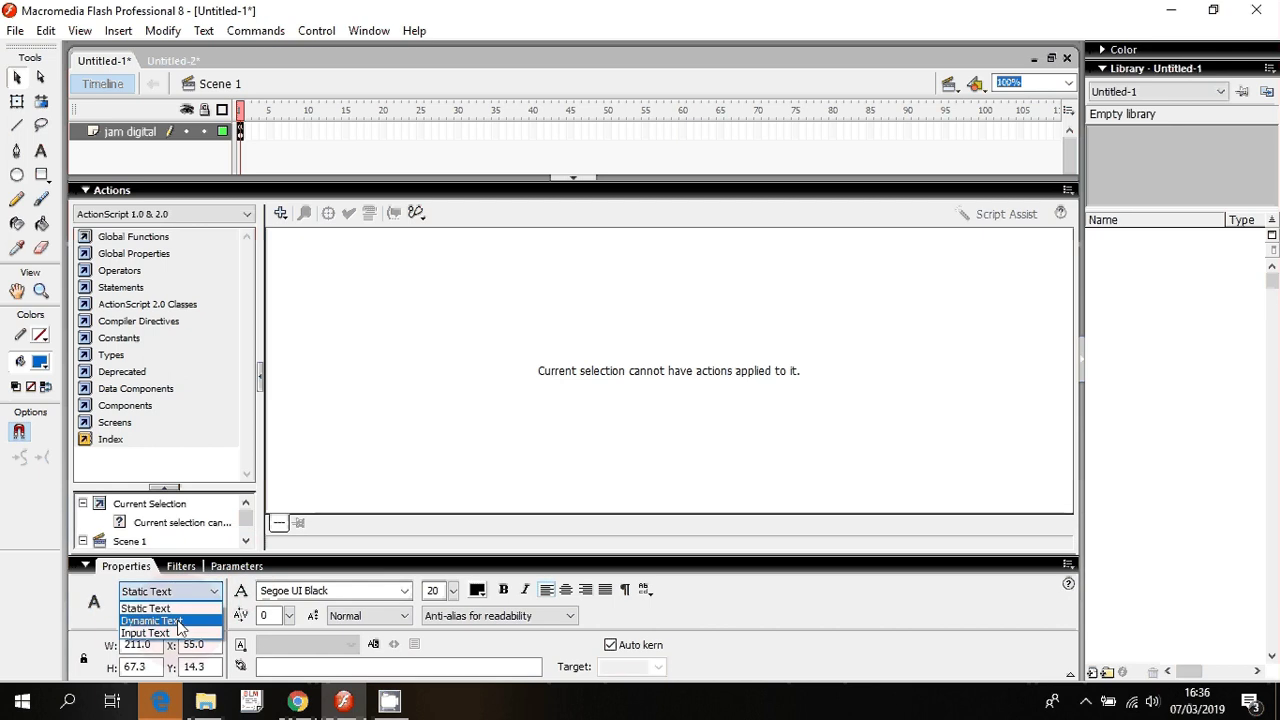
click(185, 621)
click(578, 181)
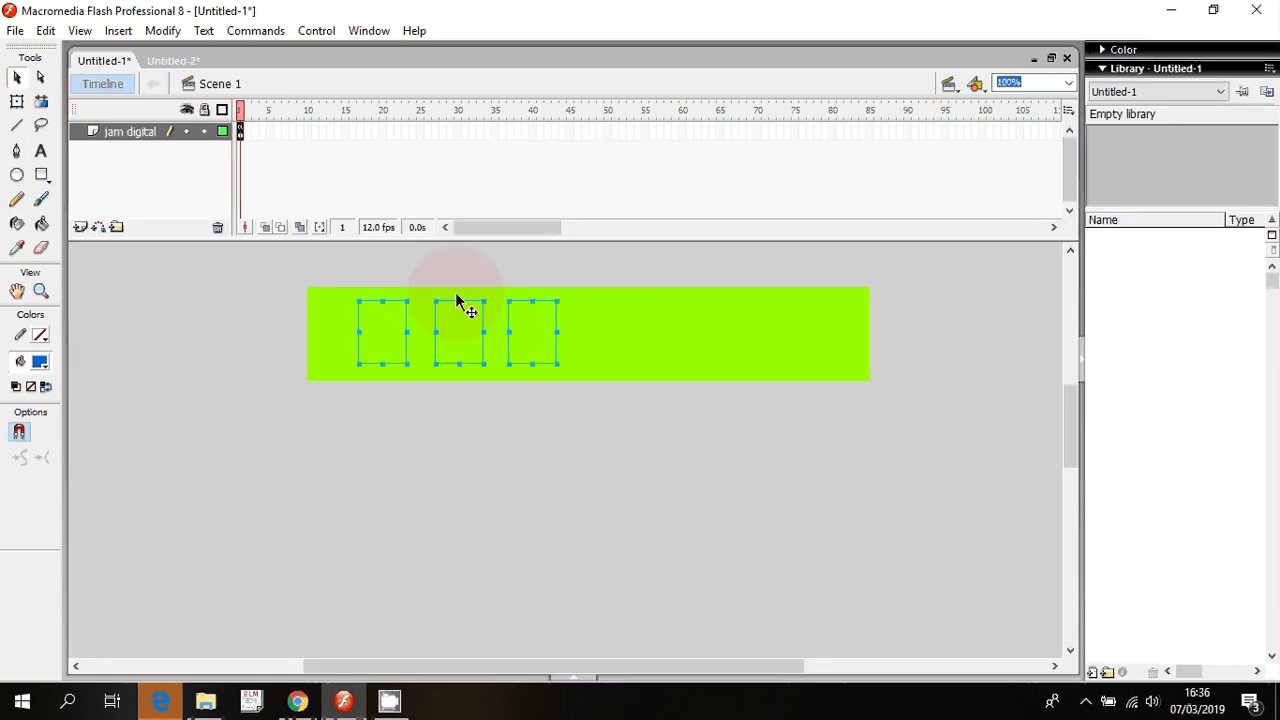
click(430, 285)
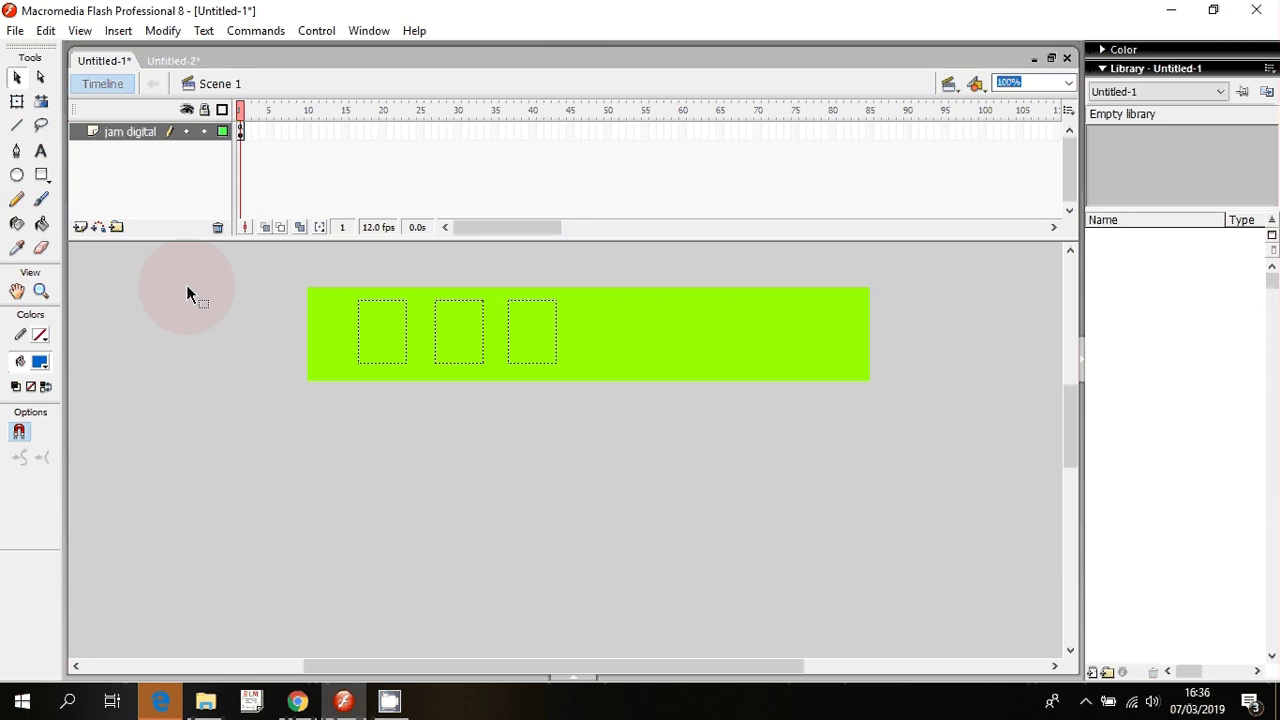
Set the Text tool to Static Text and add a colon (:) on the stage beyond the third text field
click(41, 150)
click(657, 312)
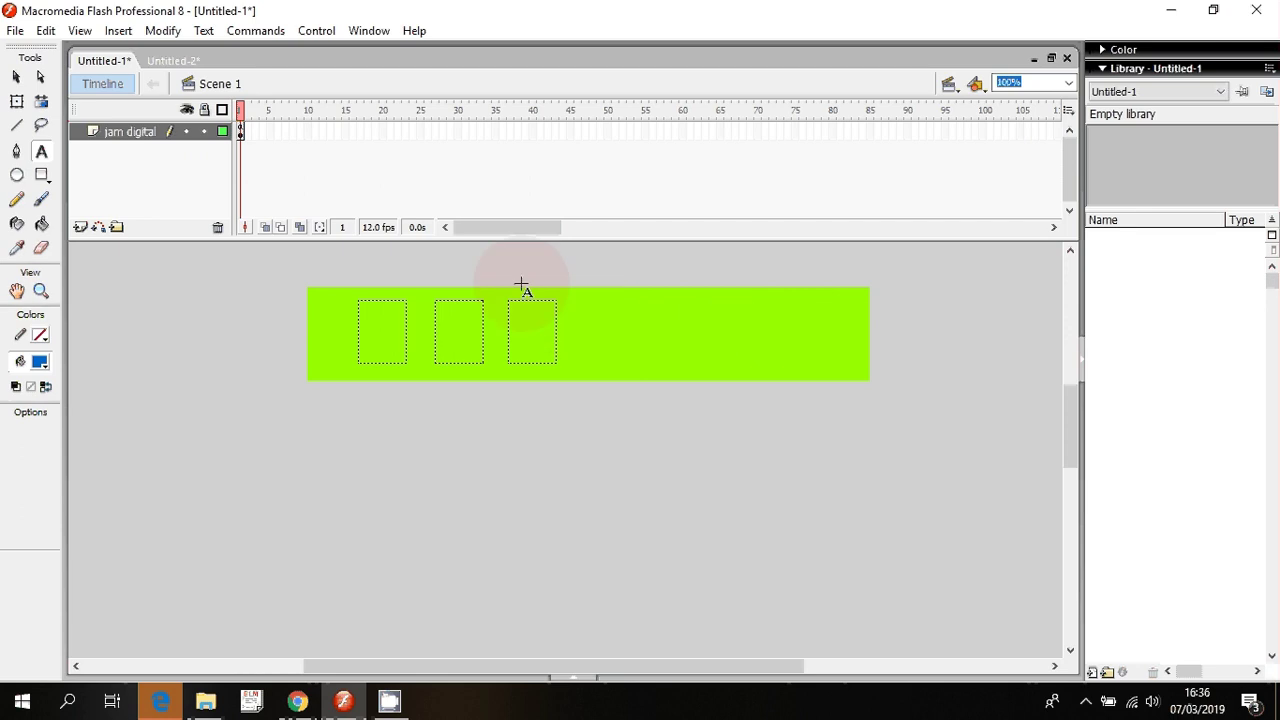
click(573, 678)
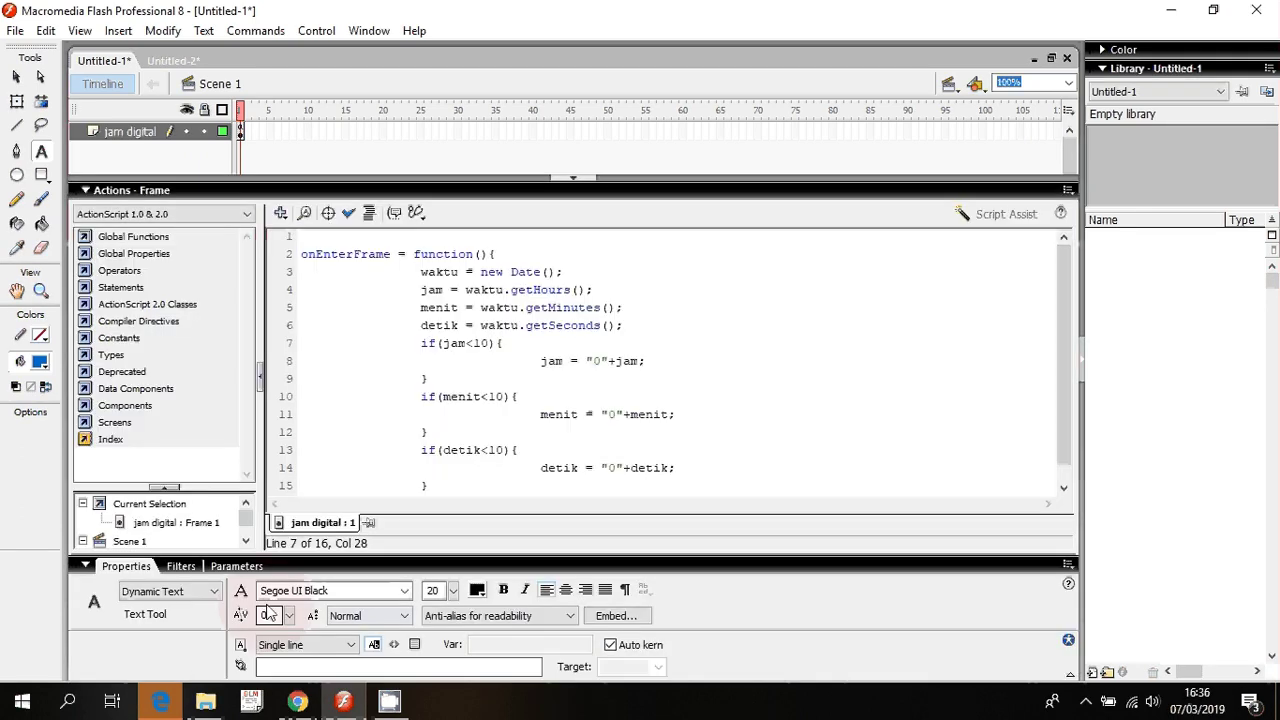
click(168, 591)
click(183, 608)
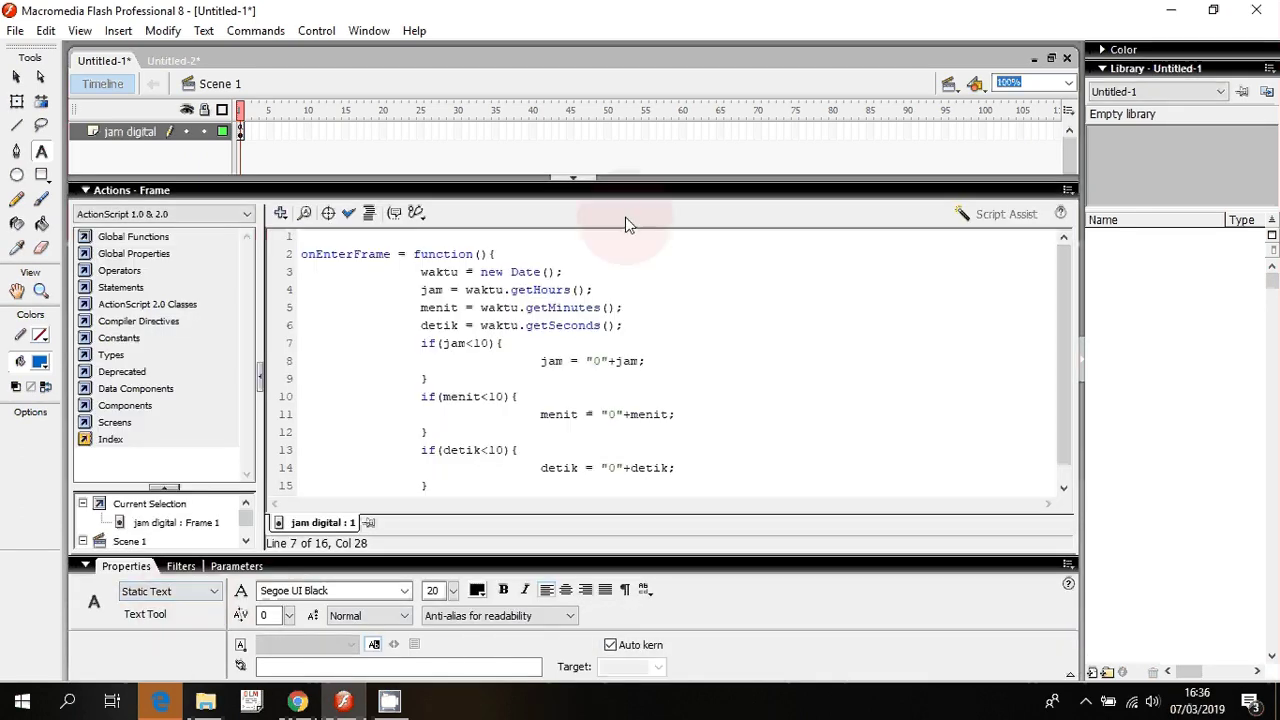
click(570, 179)
click(630, 330)
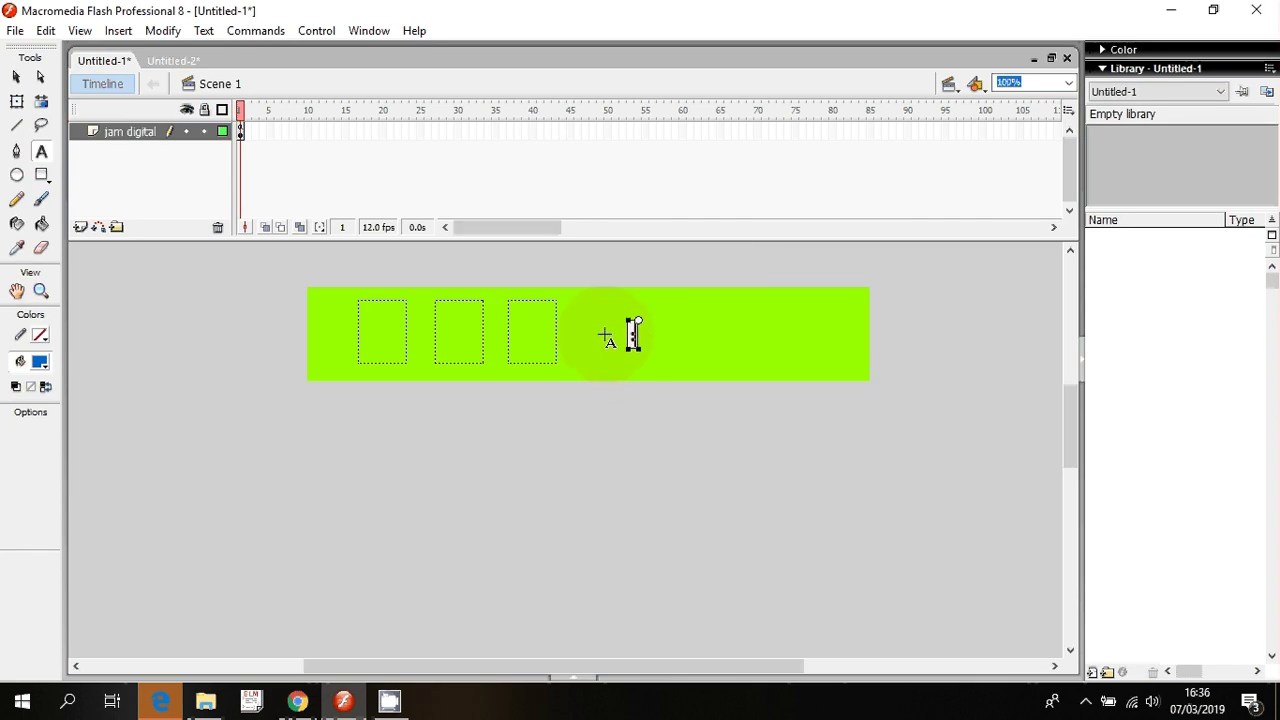
Move the colon into the gap between the first and second text fields and nudge it slightly upward
click(16, 77)
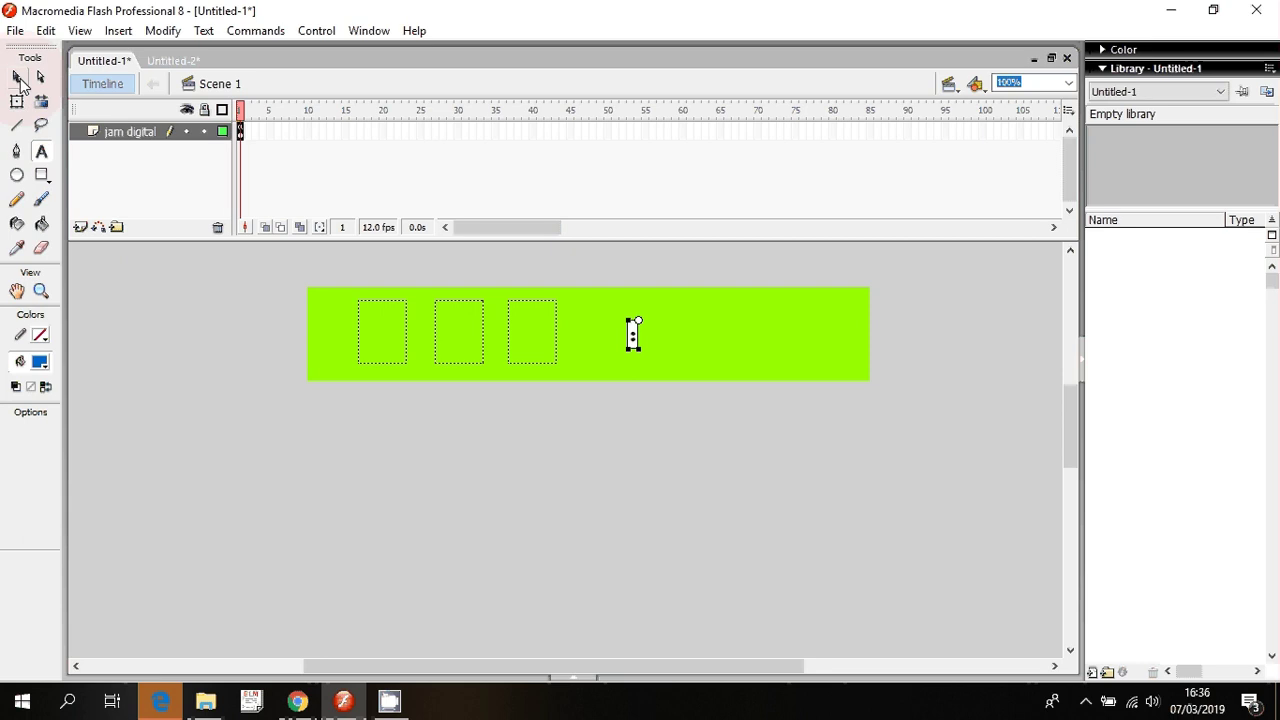
drag(599, 292, 710, 405)
drag(634, 335, 422, 336)
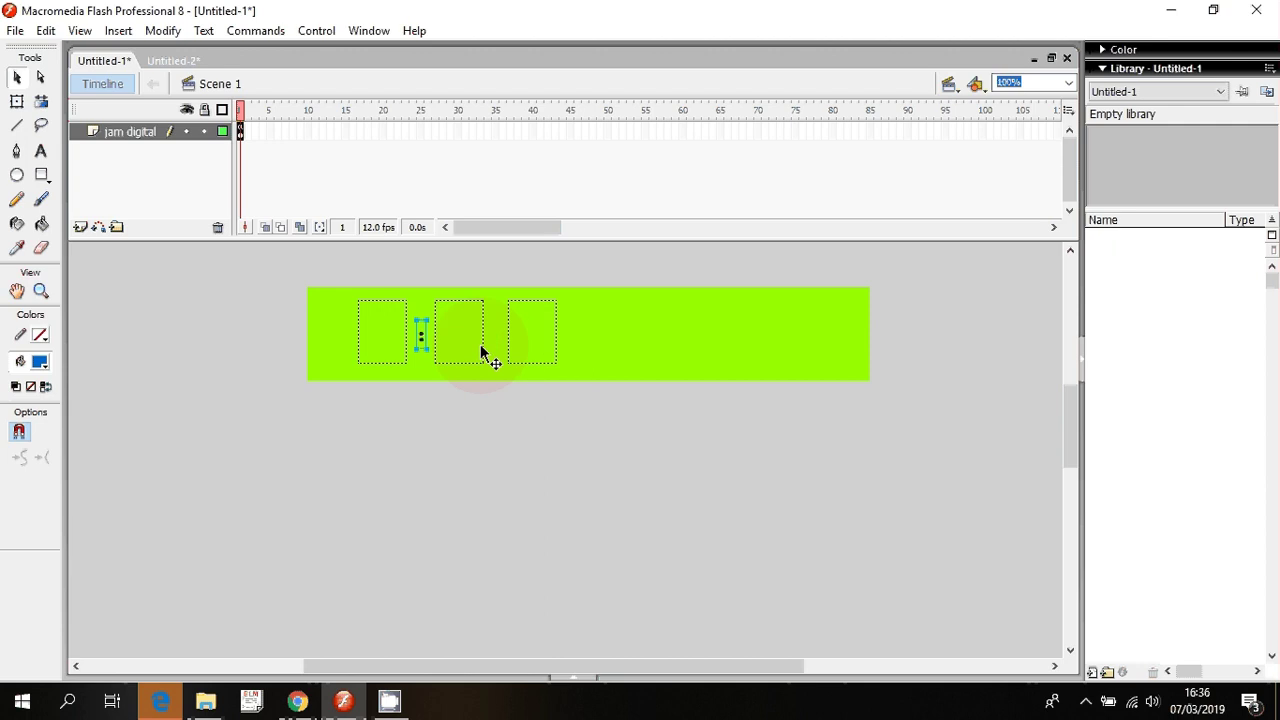
key(Up)
key(Up)
key(Up)
Paste a copy of the colon in place and move it into the gap between the second and third text fields
right_click(663, 291)
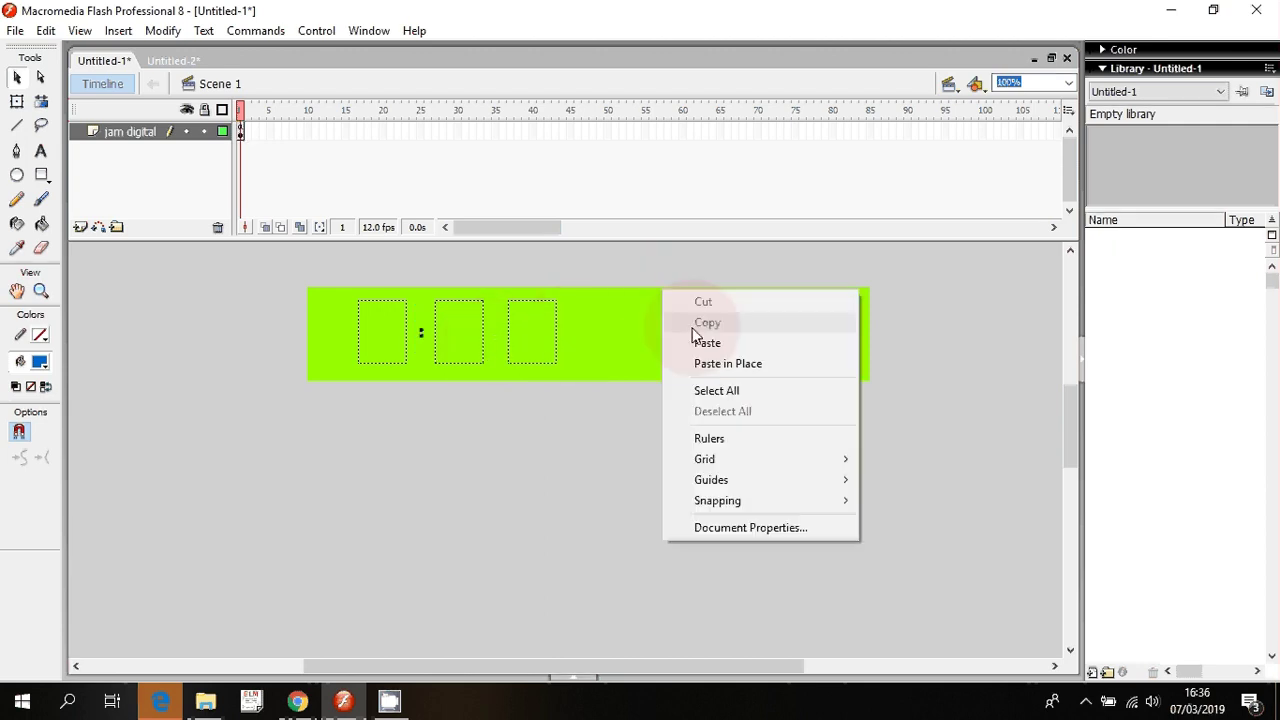
click(744, 362)
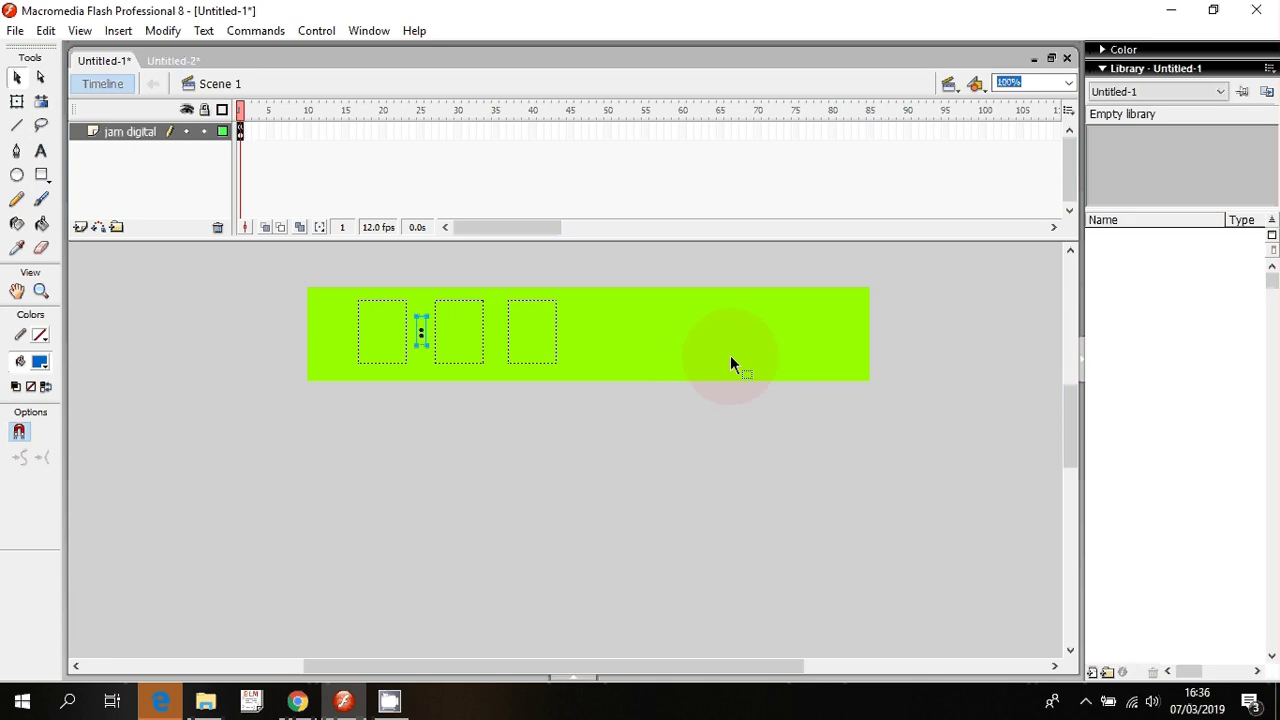
key(shift+Right)
key(shift+Right)
key(shift+Right)
key(shift+Right)
Assign the variable name jam to the first dynamic text field
click(397, 360)
click(562, 680)
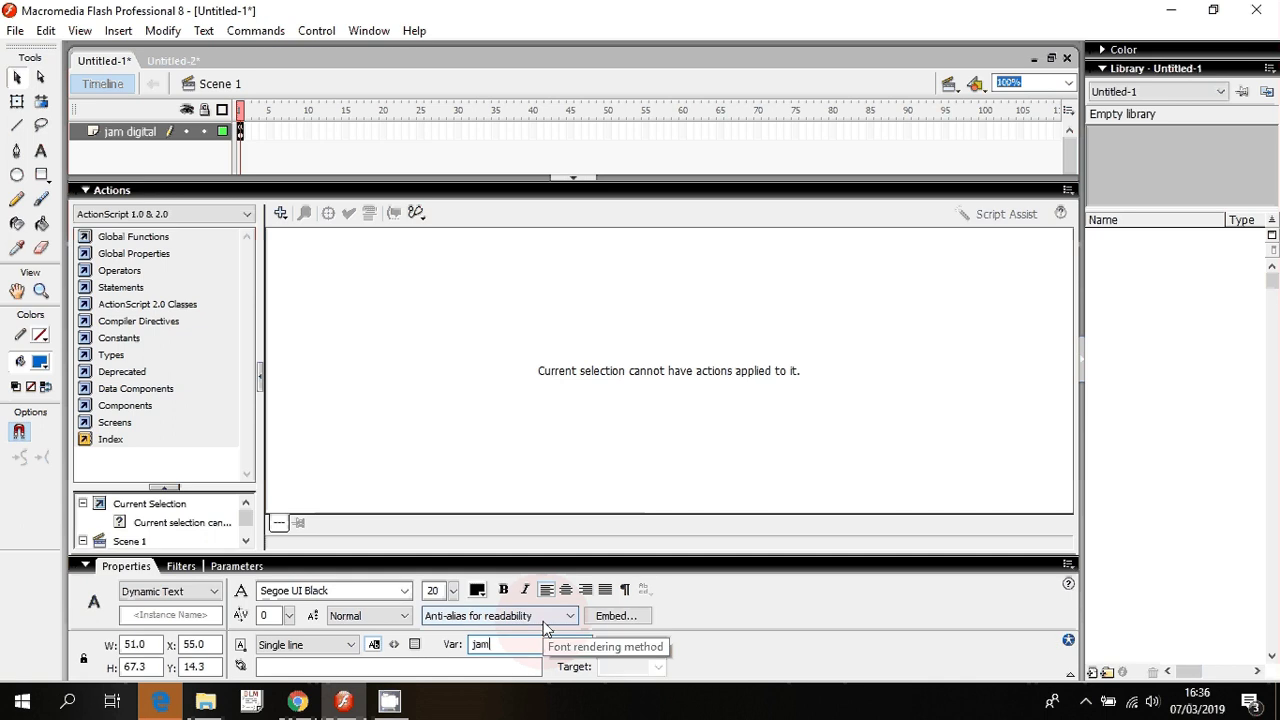
click(573, 179)
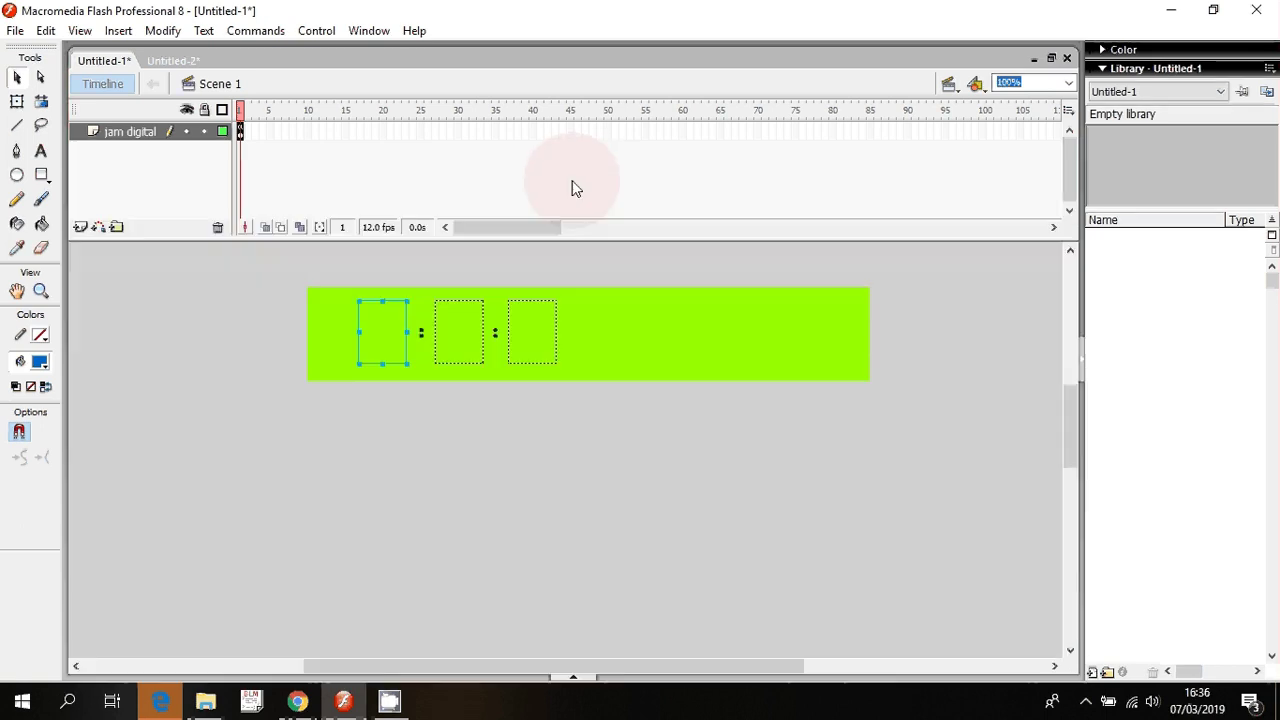
Assign the variable name menit to the second dynamic text field
click(442, 363)
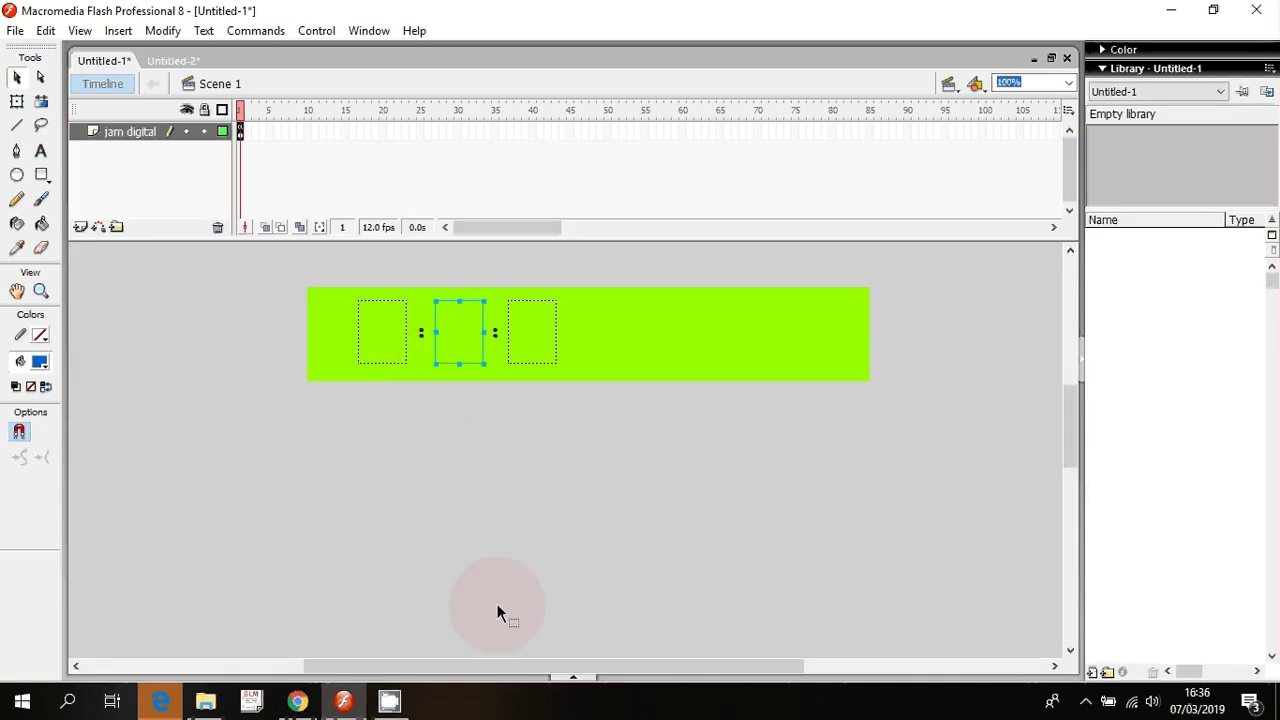
click(573, 678)
click(494, 650)
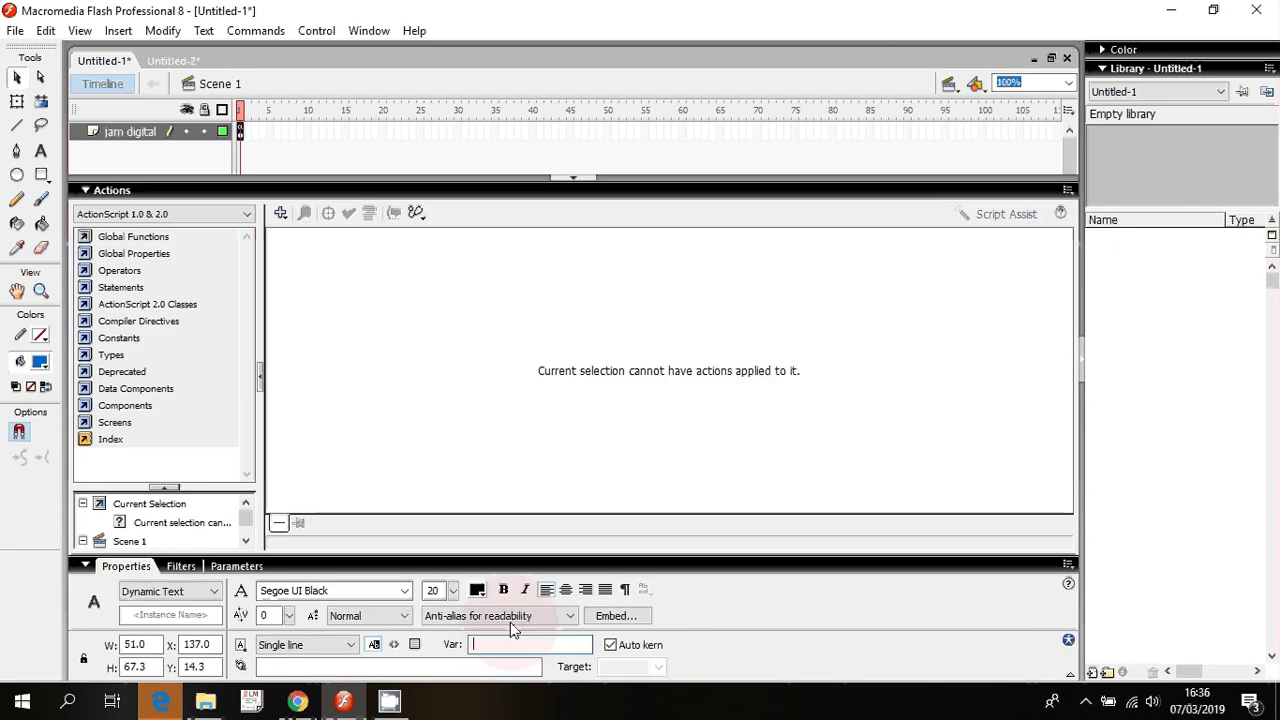
text(menit)
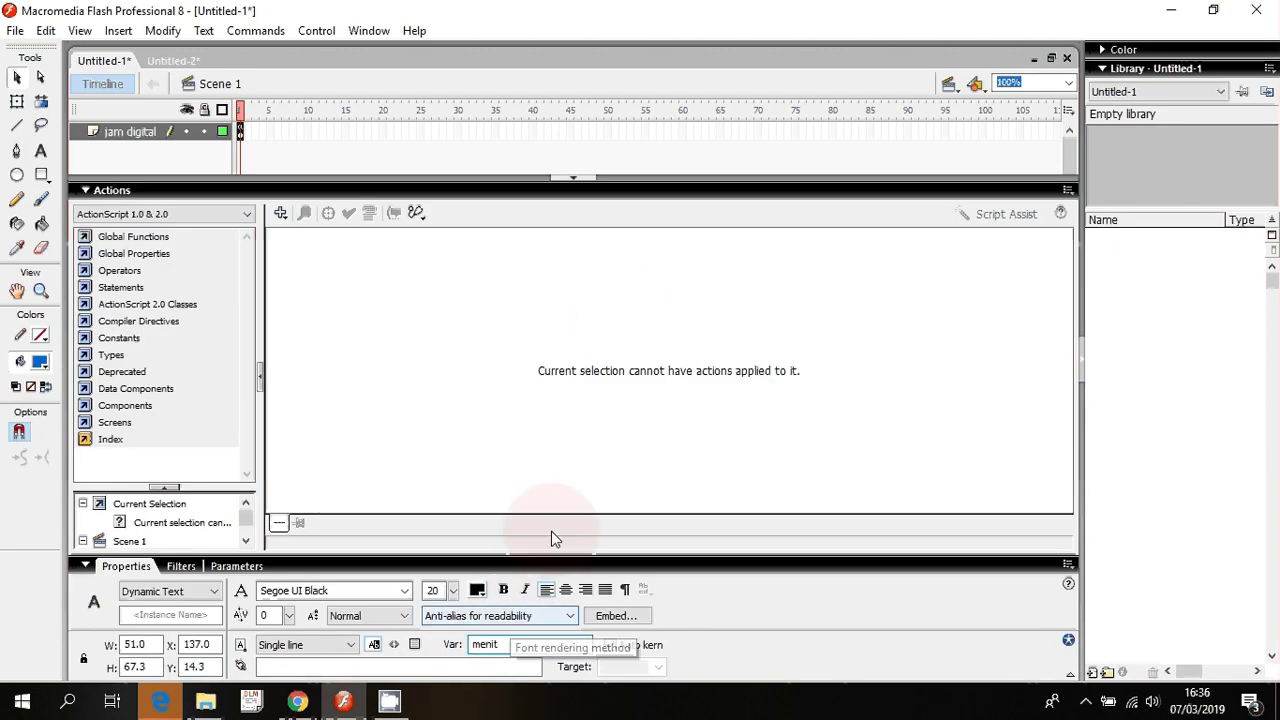
click(576, 188)
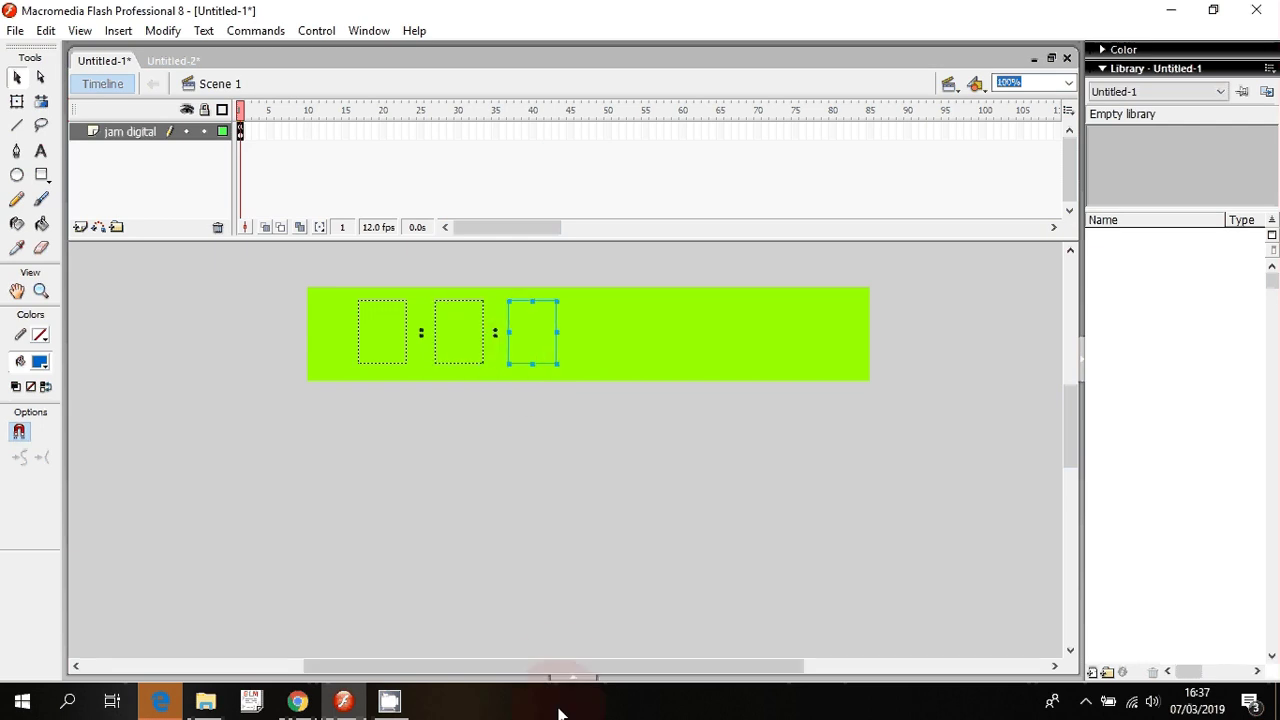
Assign the variable name detik to the third dynamic text field
click(566, 677)
click(495, 645)
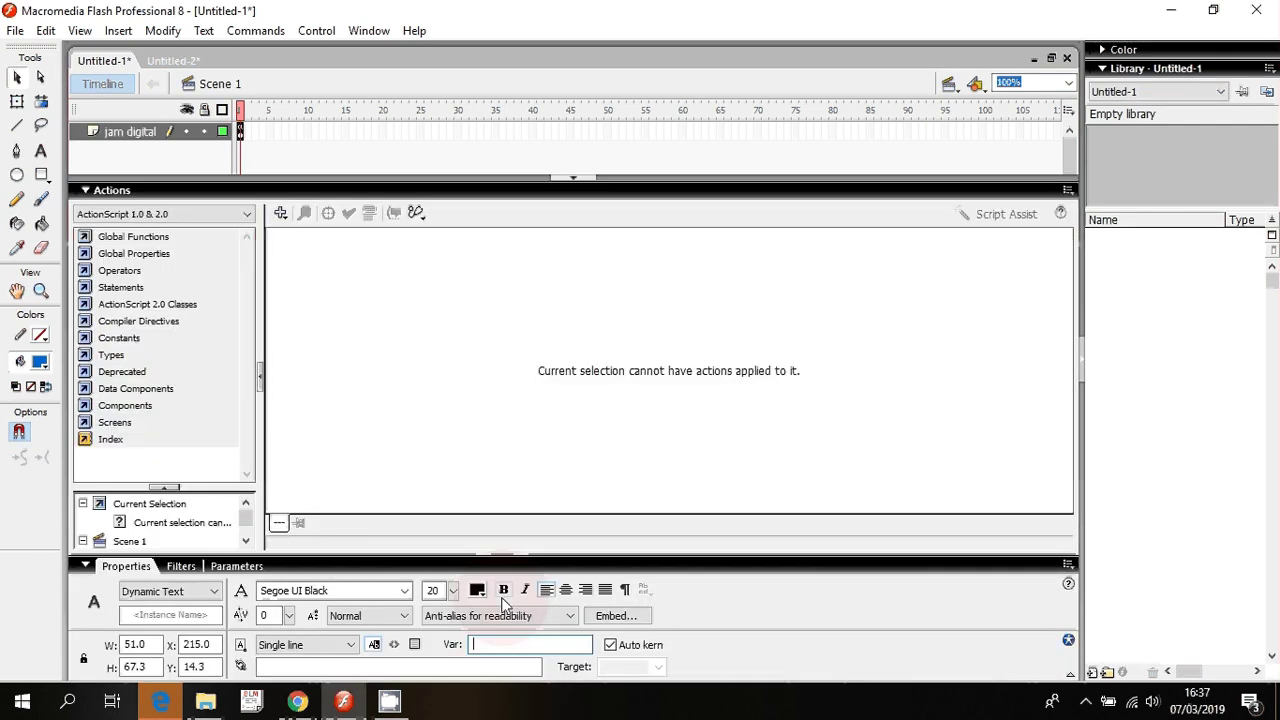
text(detik)
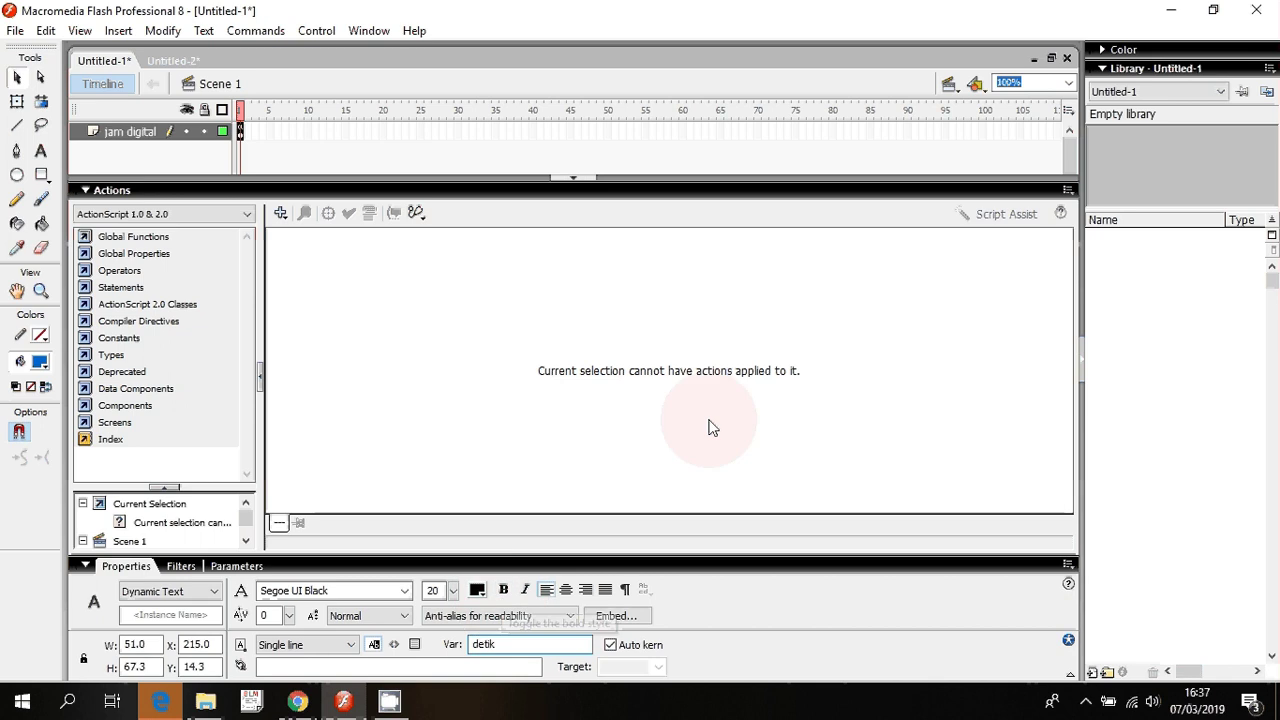
click(565, 187)
click(541, 416)
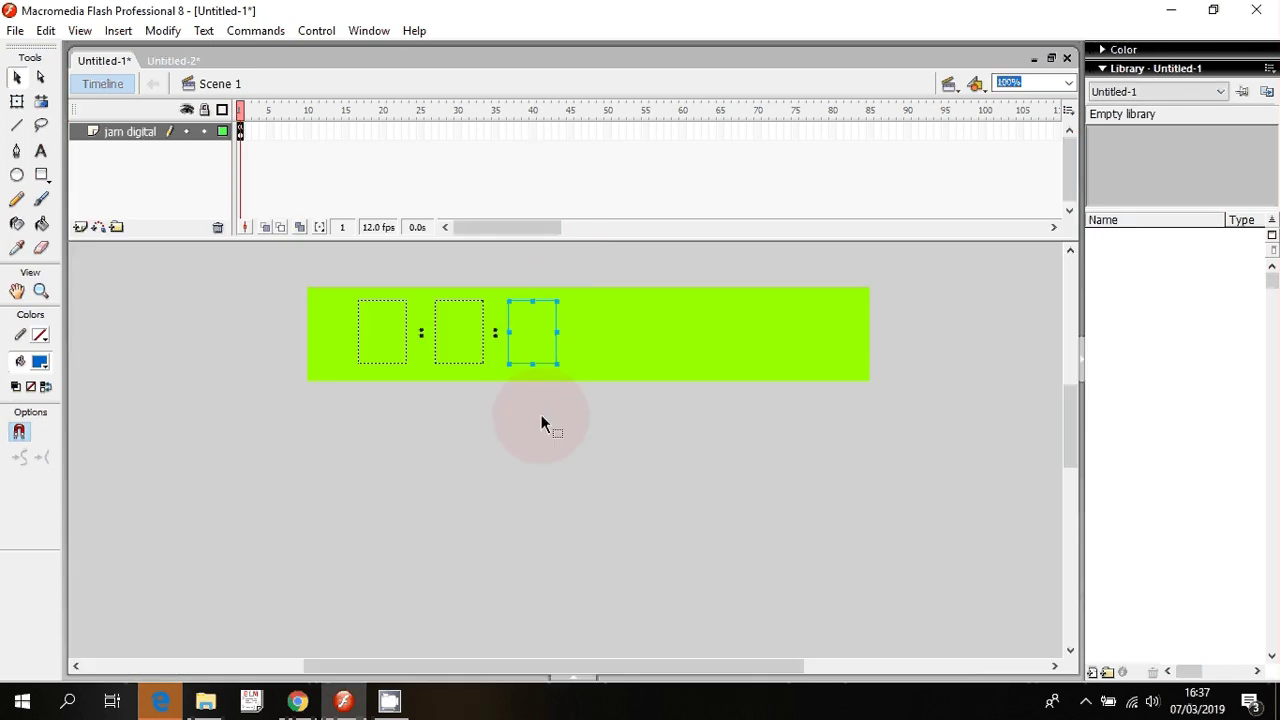
Select the text fields in turn and check the variable name assigned to the first one
click(554, 349)
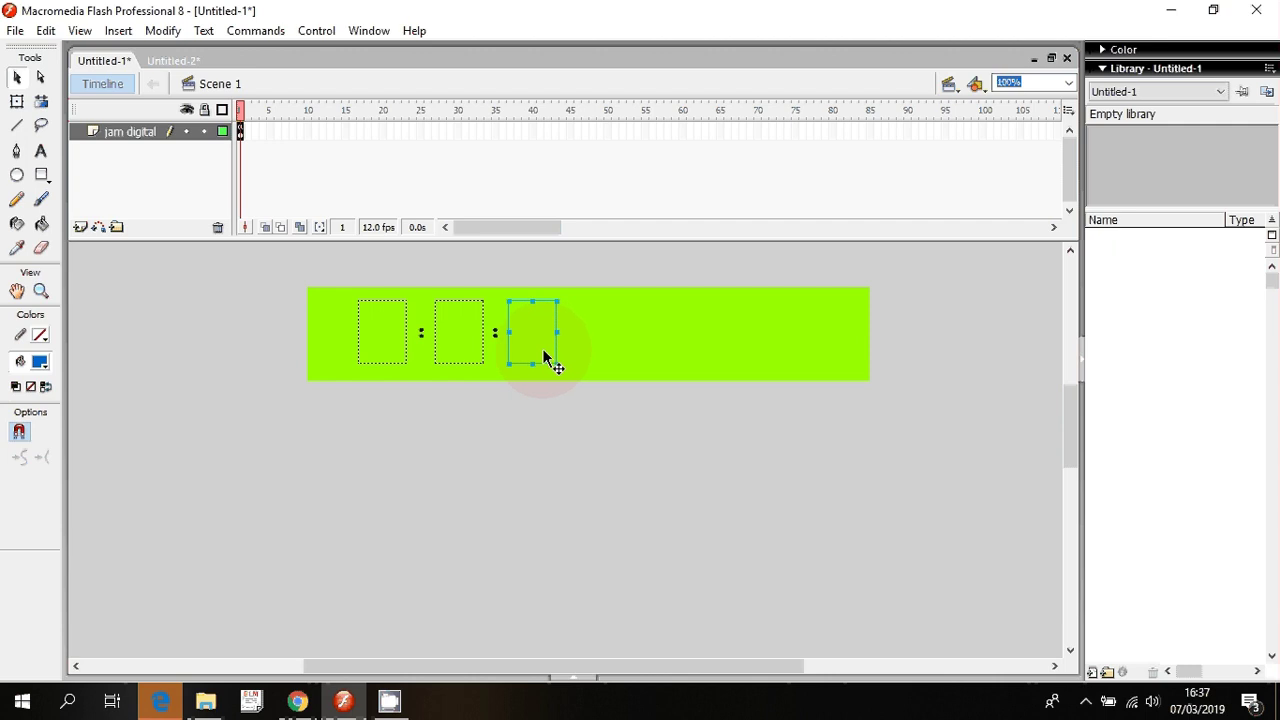
click(483, 352)
click(405, 332)
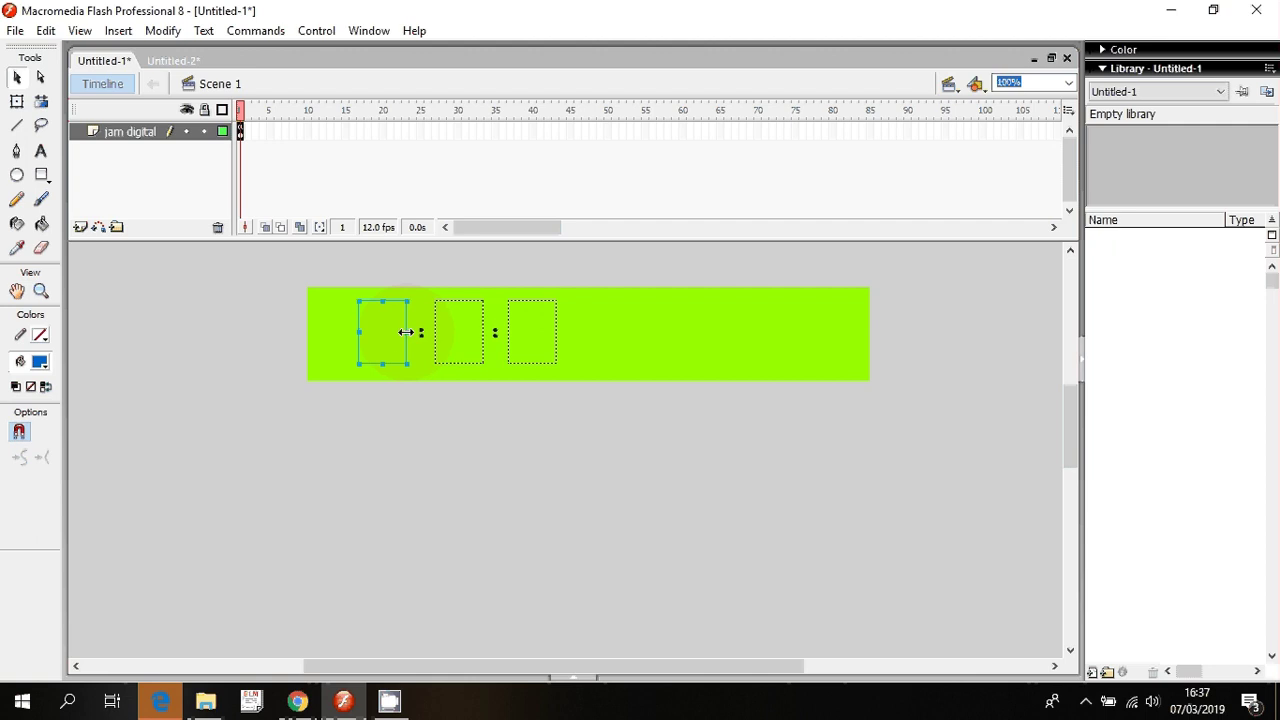
click(572, 677)
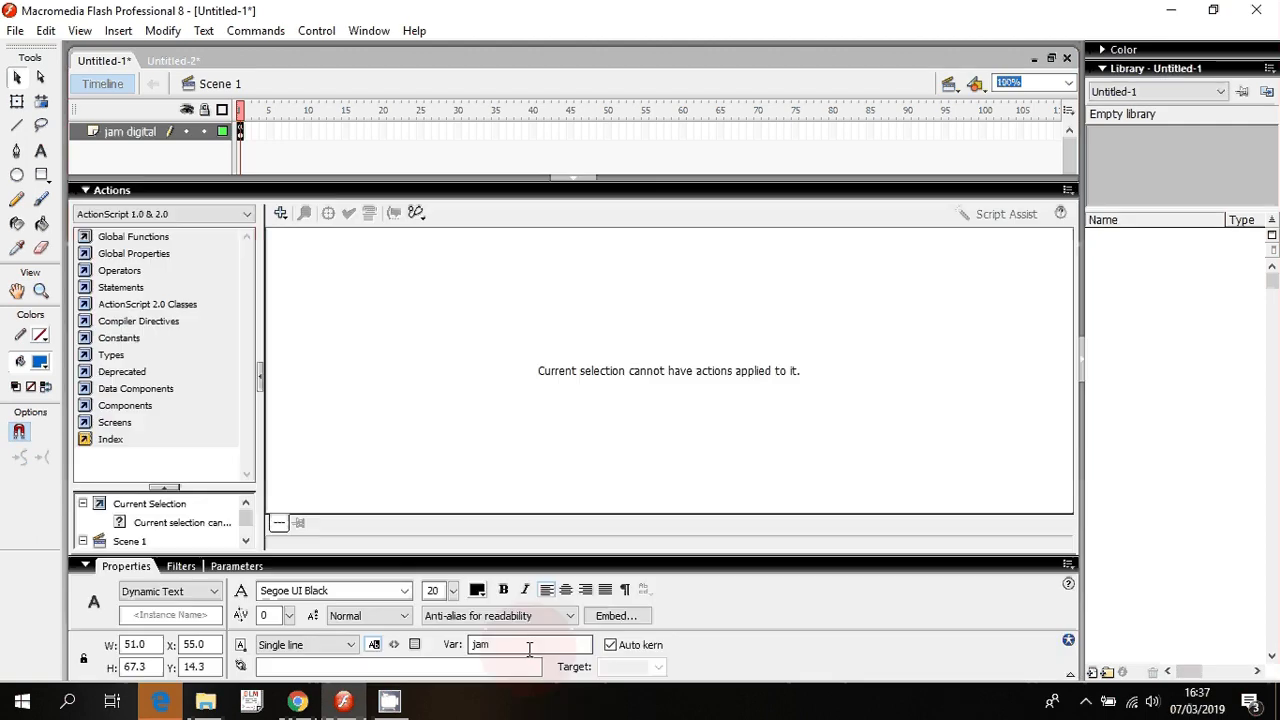
click(580, 181)
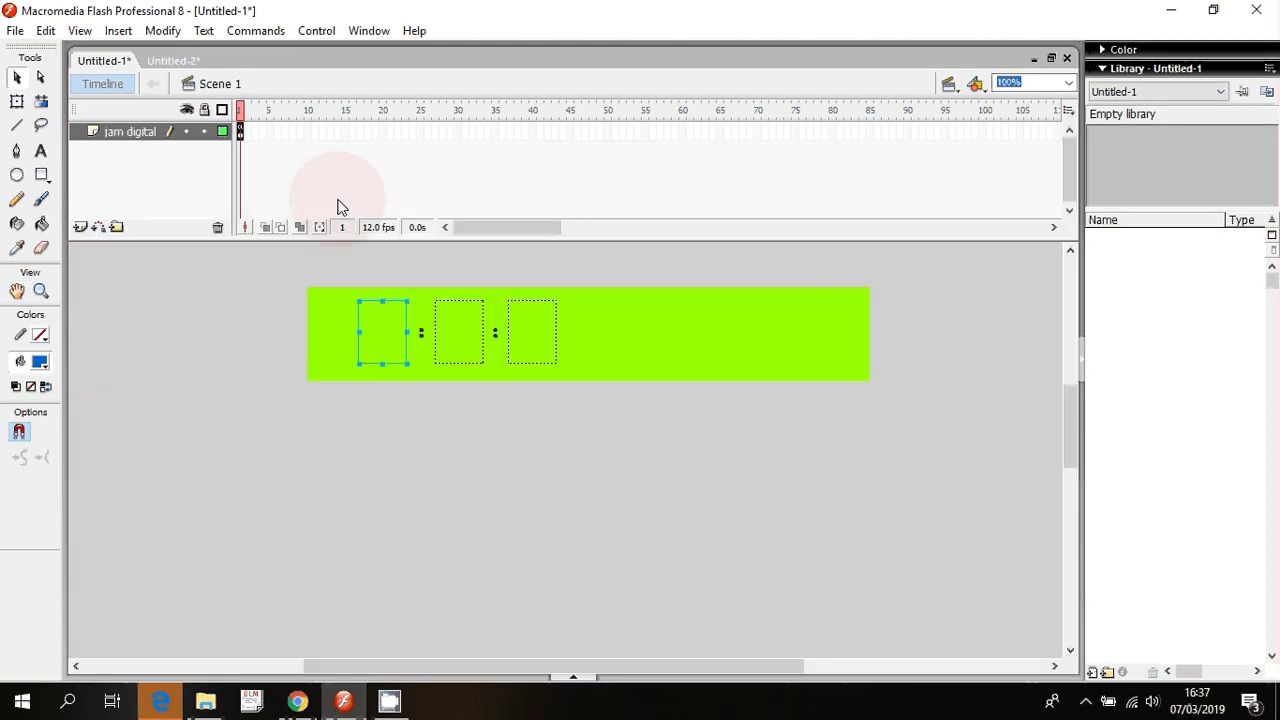
Add an onEnterFrame script to frame 1 that fills jam, menit and detik from the current Date, zero-padding values below 10, and test the movie
right_click(242, 132)
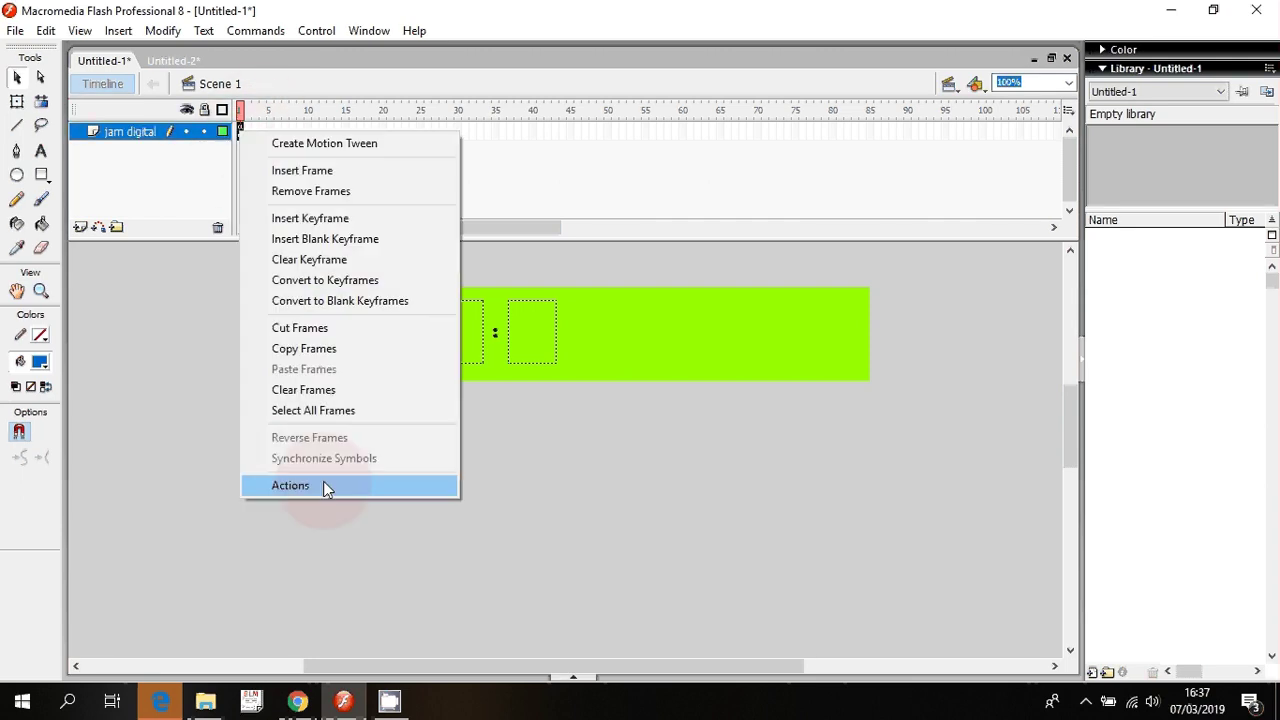
click(323, 485)
text(onEnterFrame = function(){ 	waktu = new Date(); 	jam = waktu.getHours(); 	menit = waktu.getMinutes(); 	detik = waktu.getSeconds(); 	if(jam<10){ 		jam = "0"+jam; 	} 	if(menit<10){ 		menit = "0"+menit; 	} 	if(detik<10){ 		detik = "0"+detik; 	} })
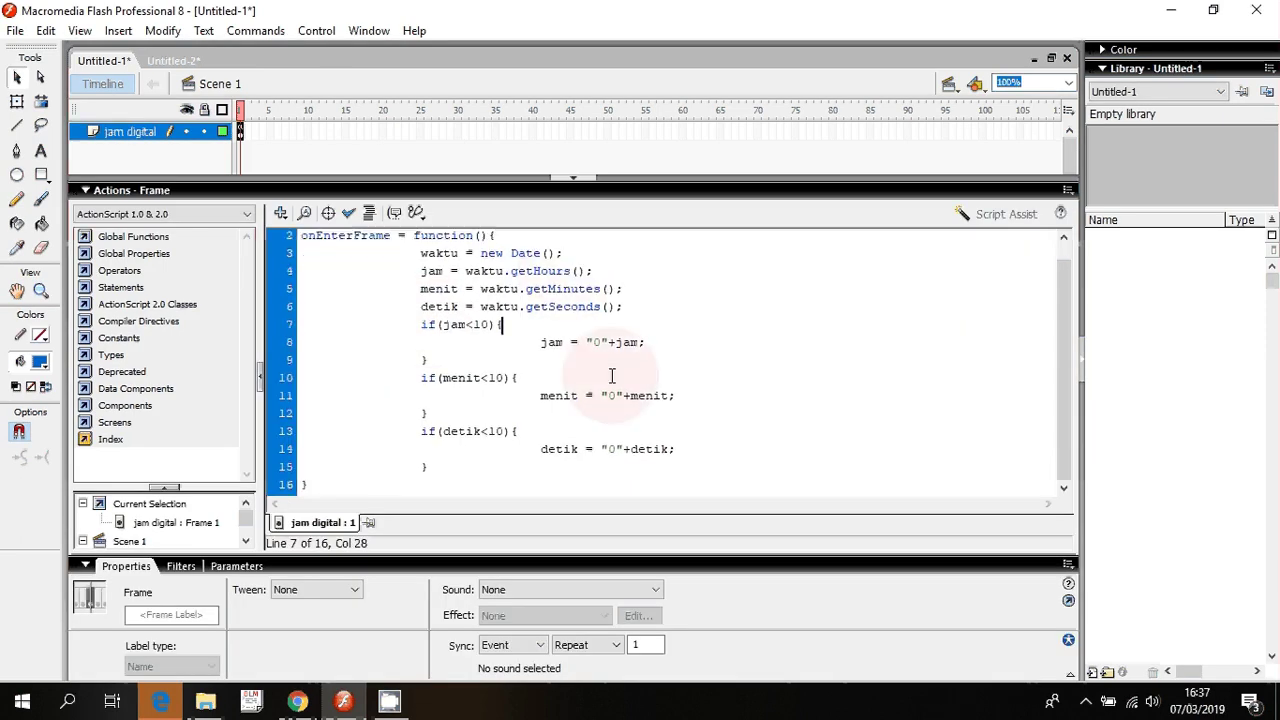
click(560, 190)
key(ctrl+Return)
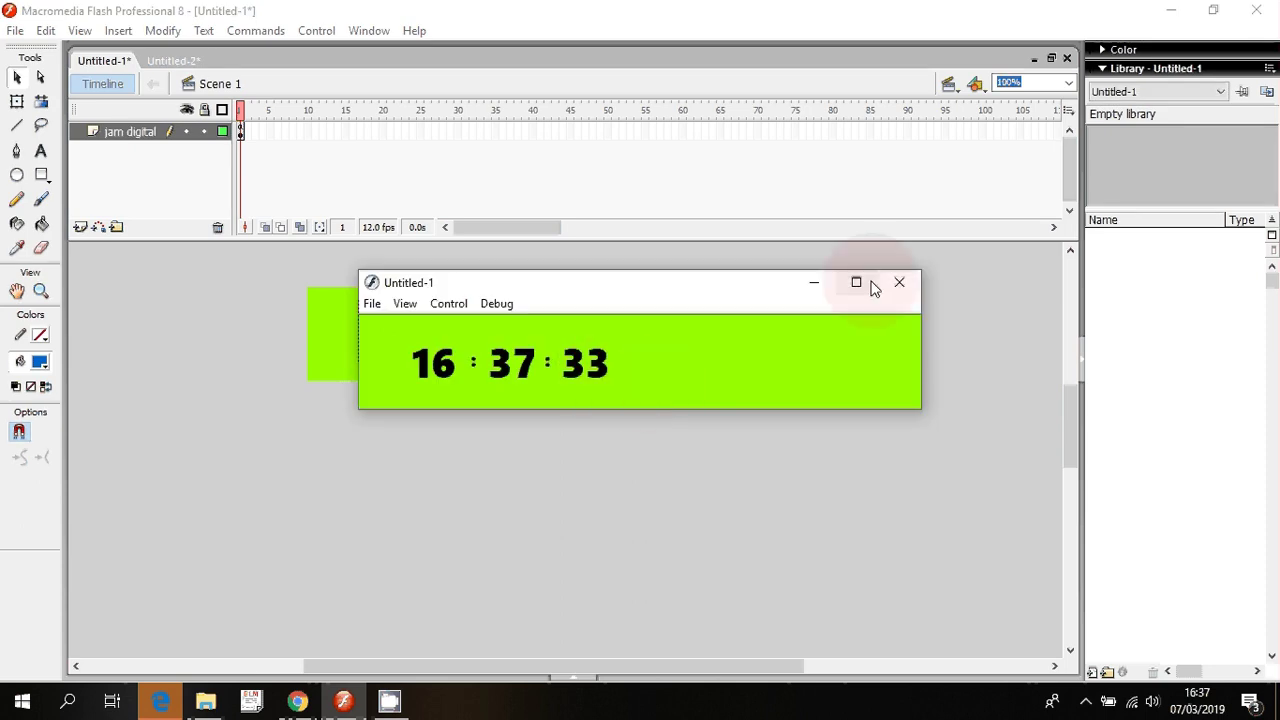
click(897, 284)
Insert a new layer above the jam digital layer and name it nama
right_click(151, 133)
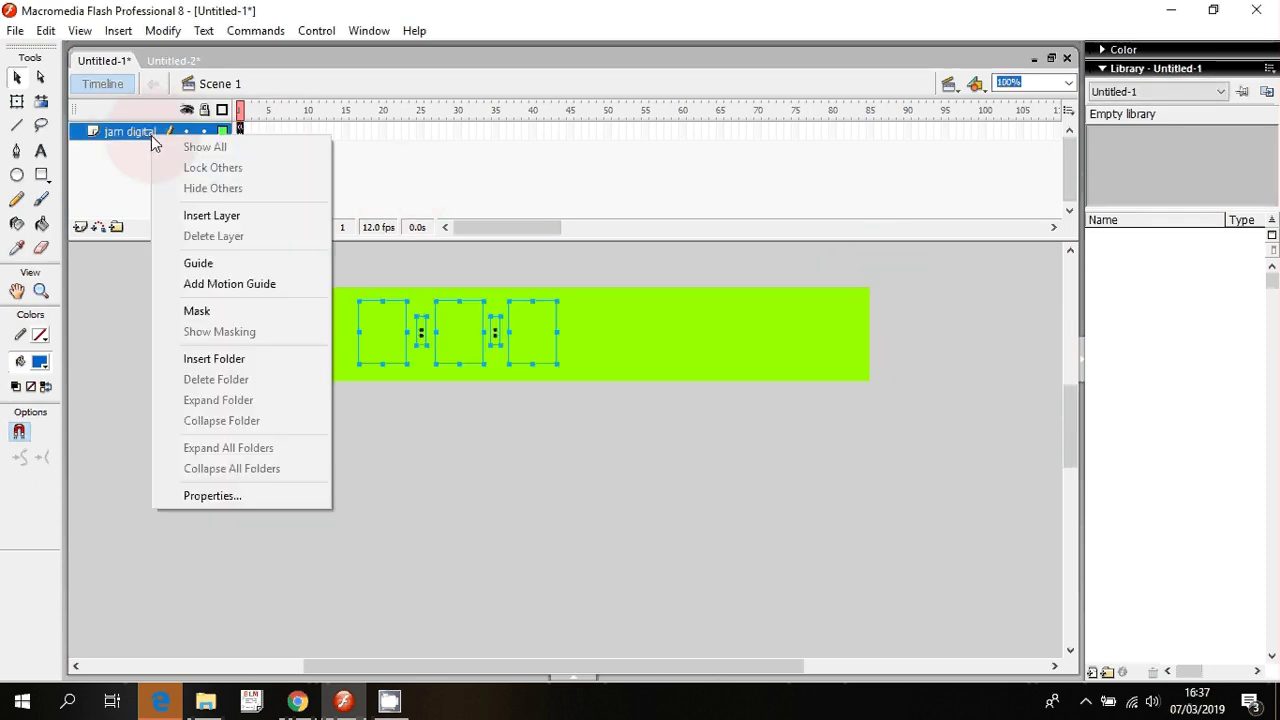
click(211, 215)
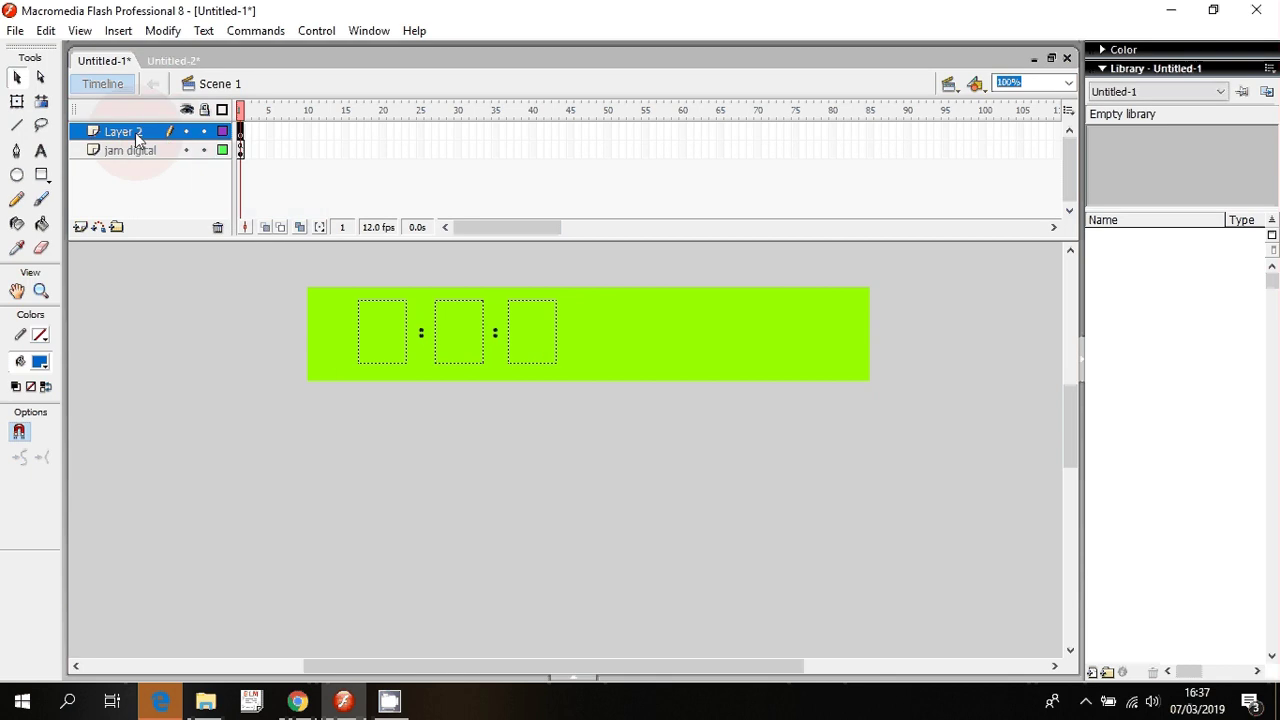
text(nama)
key(Return)
Draw a text box about 104 px wide beyond the clock fields on frame 1 of the nama layer and set its type to Static Text
click(240, 131)
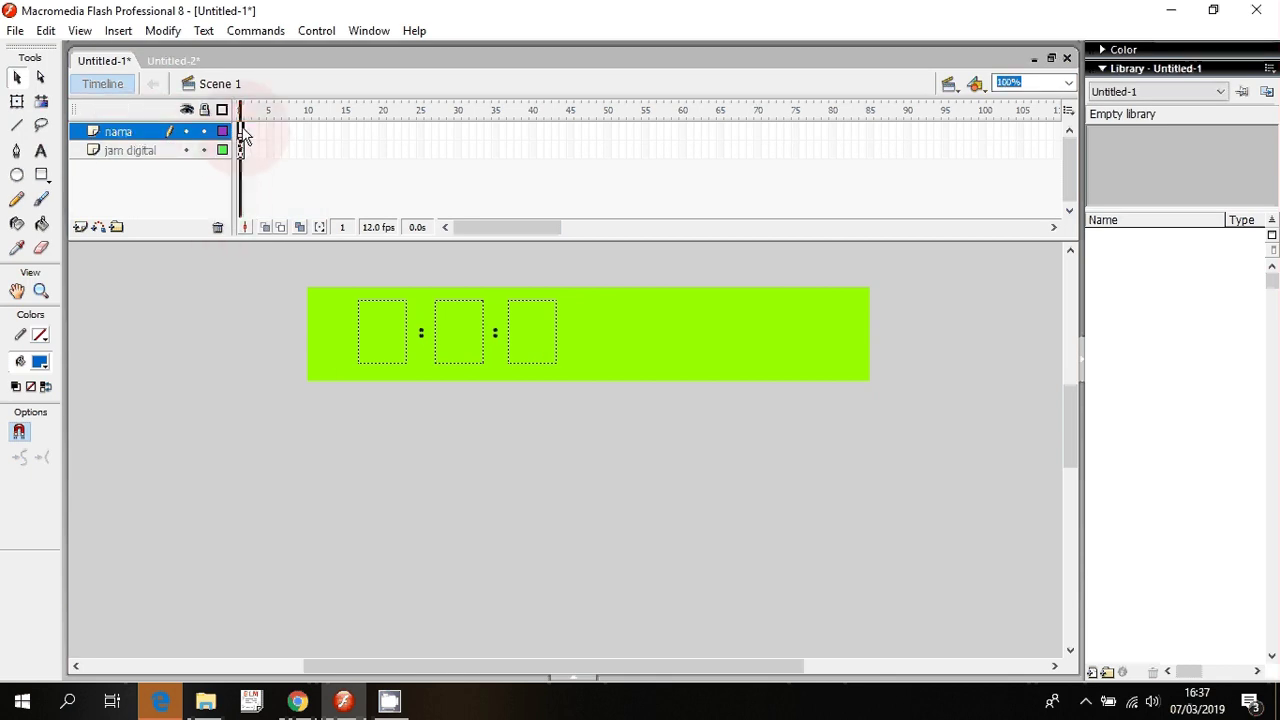
click(41, 150)
drag(619, 346, 713, 346)
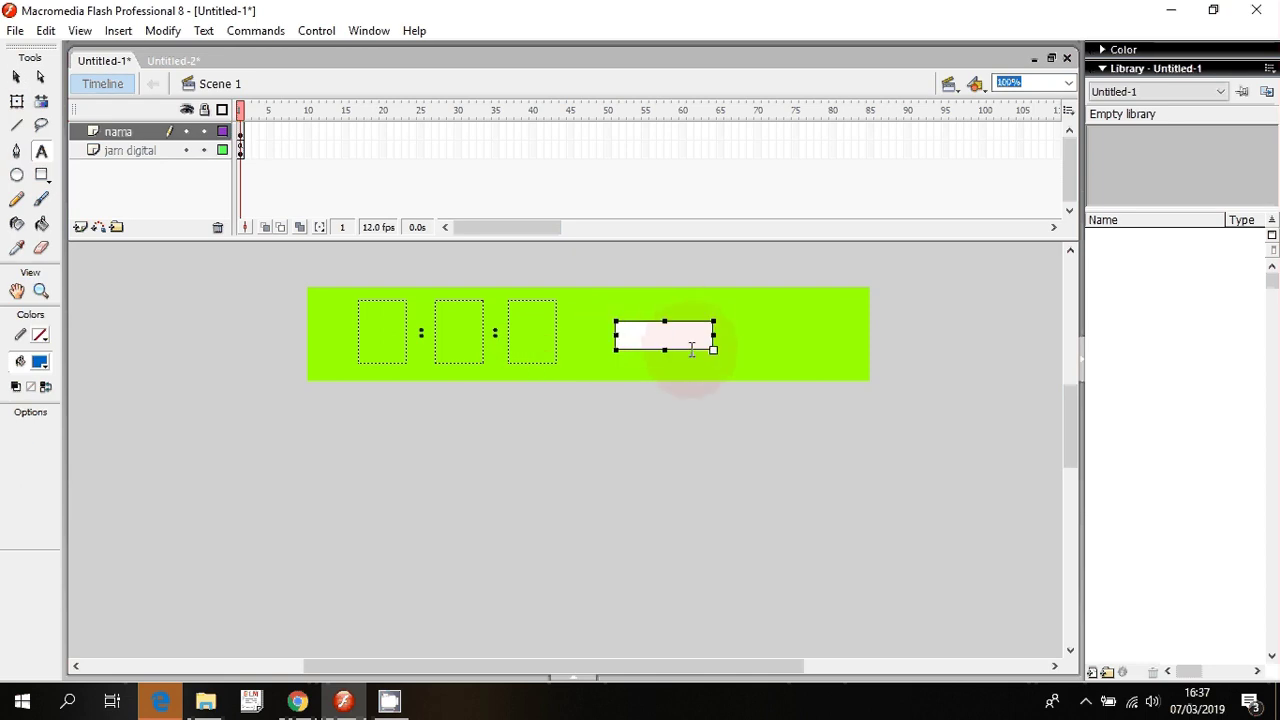
click(578, 677)
click(165, 591)
click(150, 602)
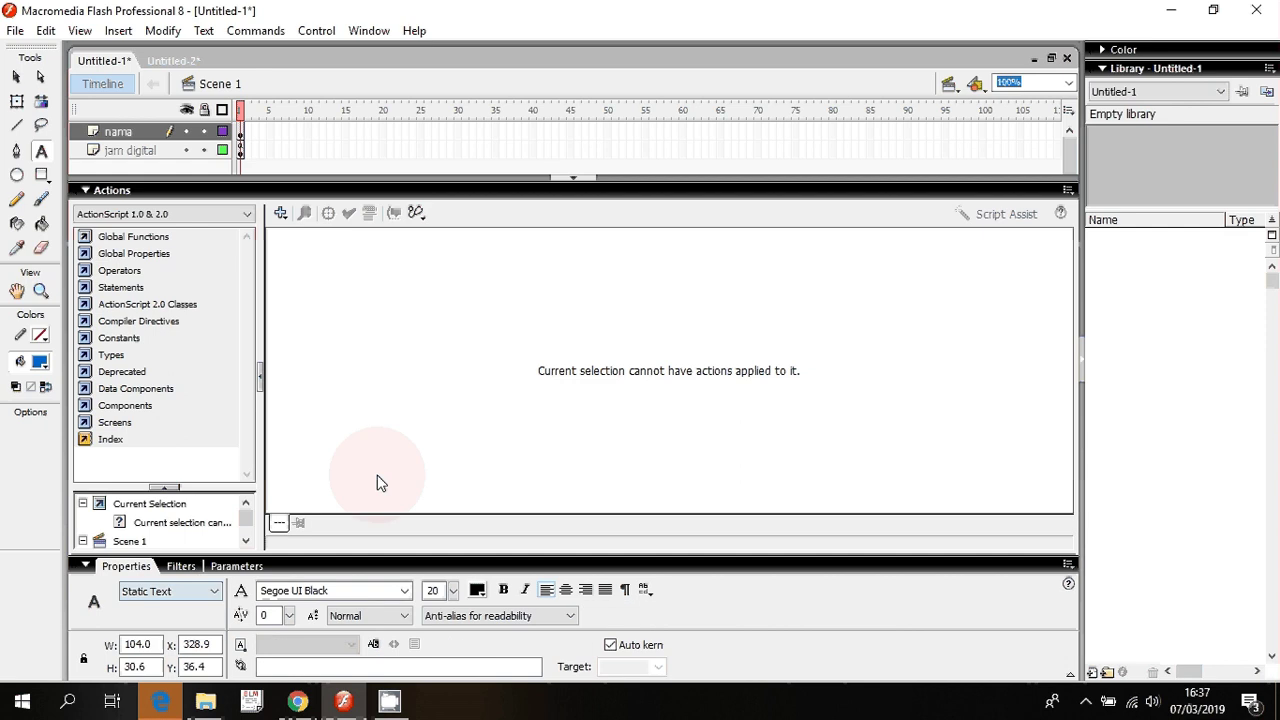
click(577, 189)
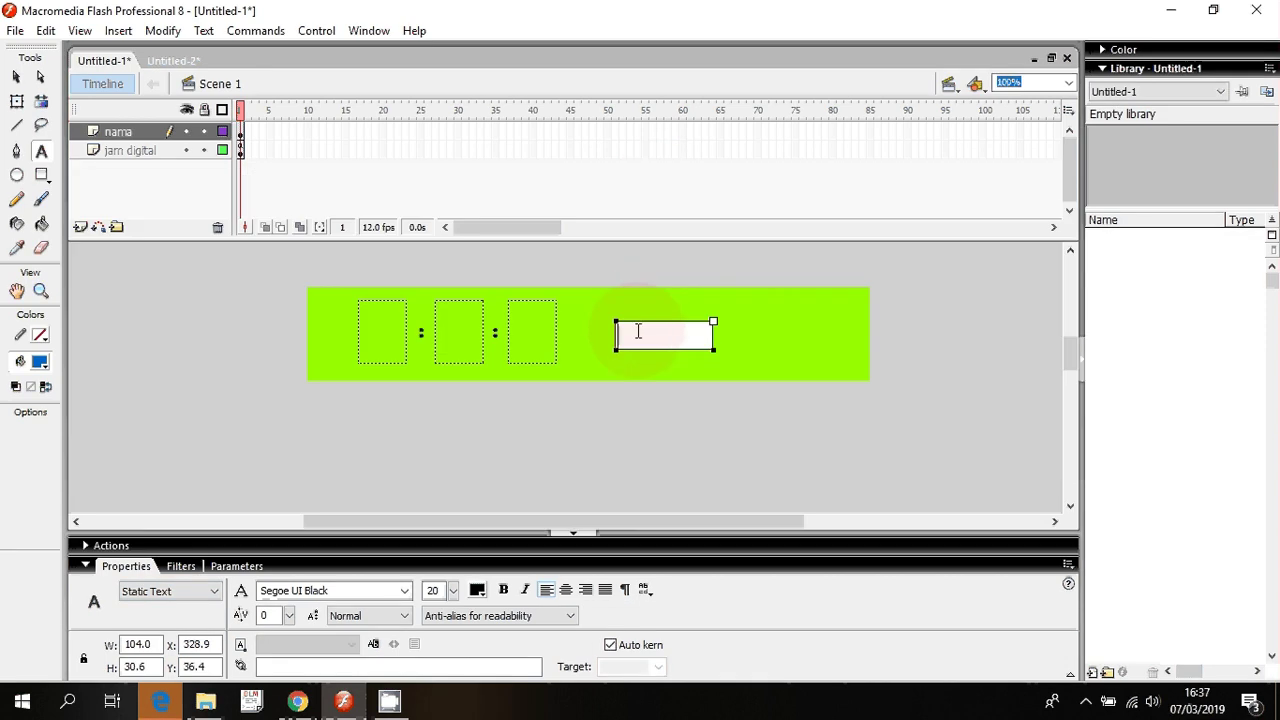
Discard the empty text box and add static text reading "Nama : " followed by the person's name beyond the clock fields
key(Escape)
click(658, 320)
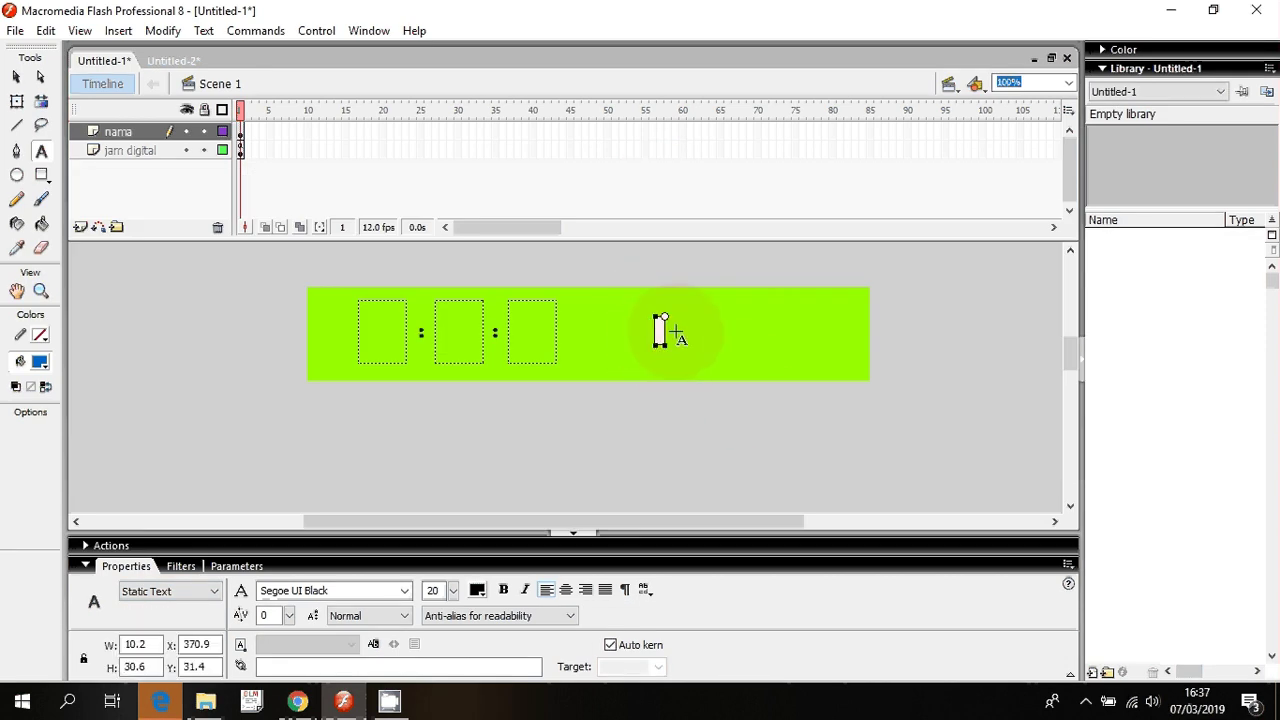
text(Nama : Andi)
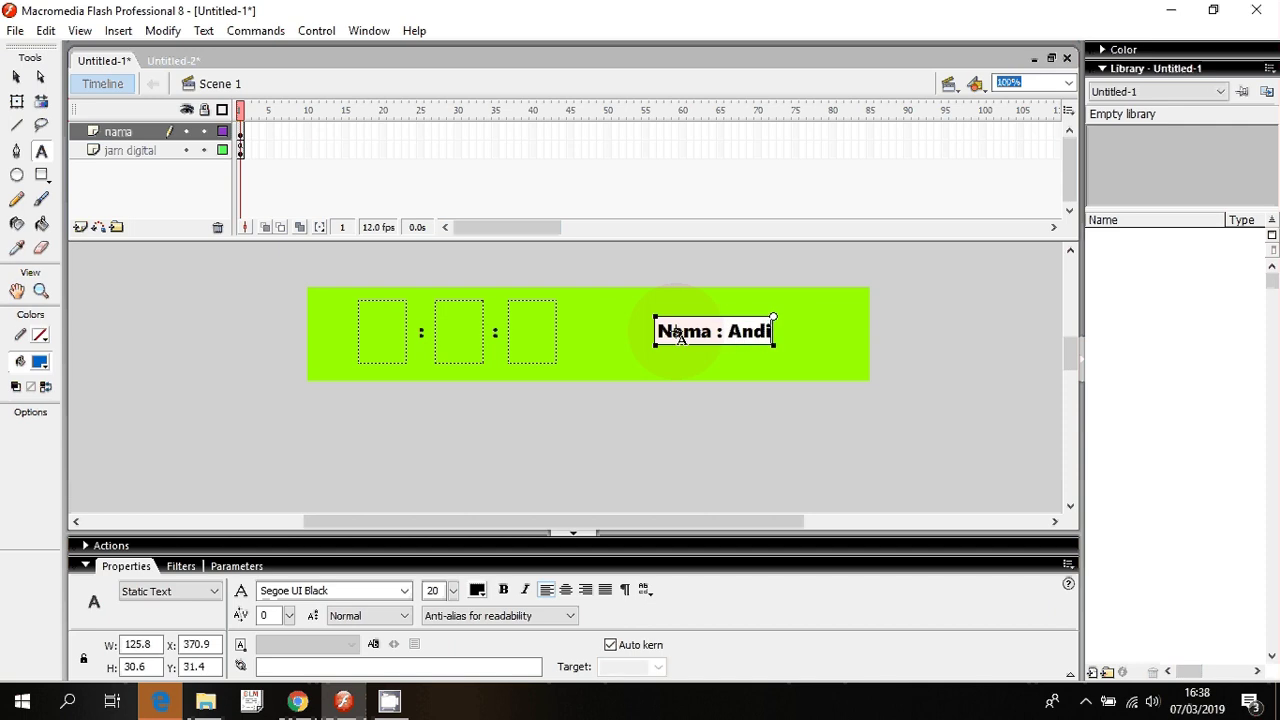
Move the name text closer to the clock fields, to about X 324, Y 35, and test the movie
click(16, 77)
click(753, 355)
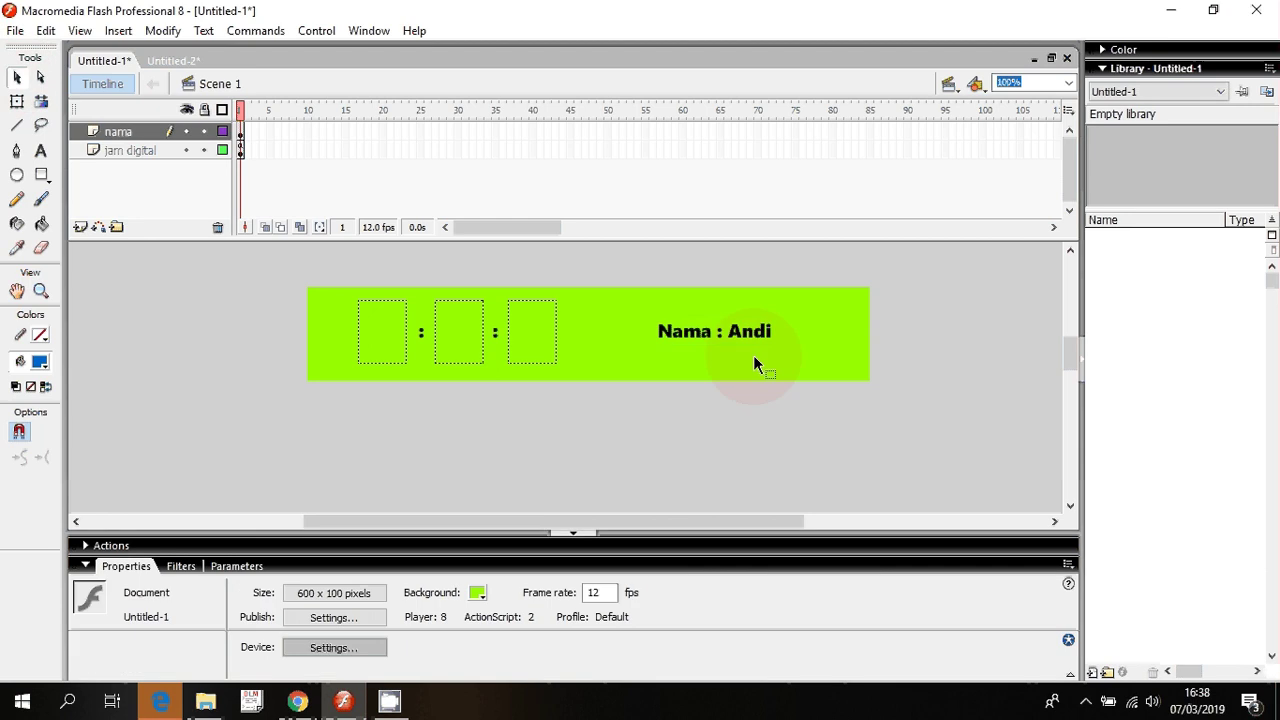
mouse_move(716, 338)
mouse_down()
mouse_move(677, 355)
mouse_move(672, 340)
mouse_move(726, 350)
mouse_up()
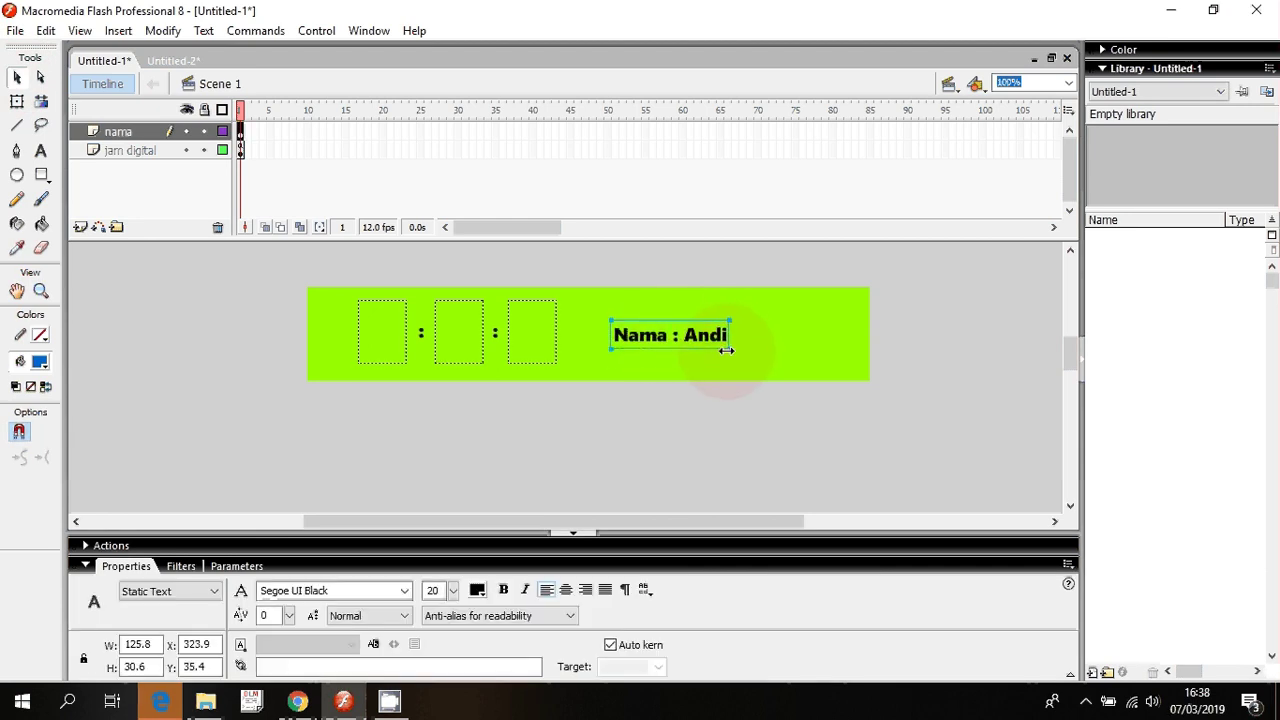
key(ctrl+Return)
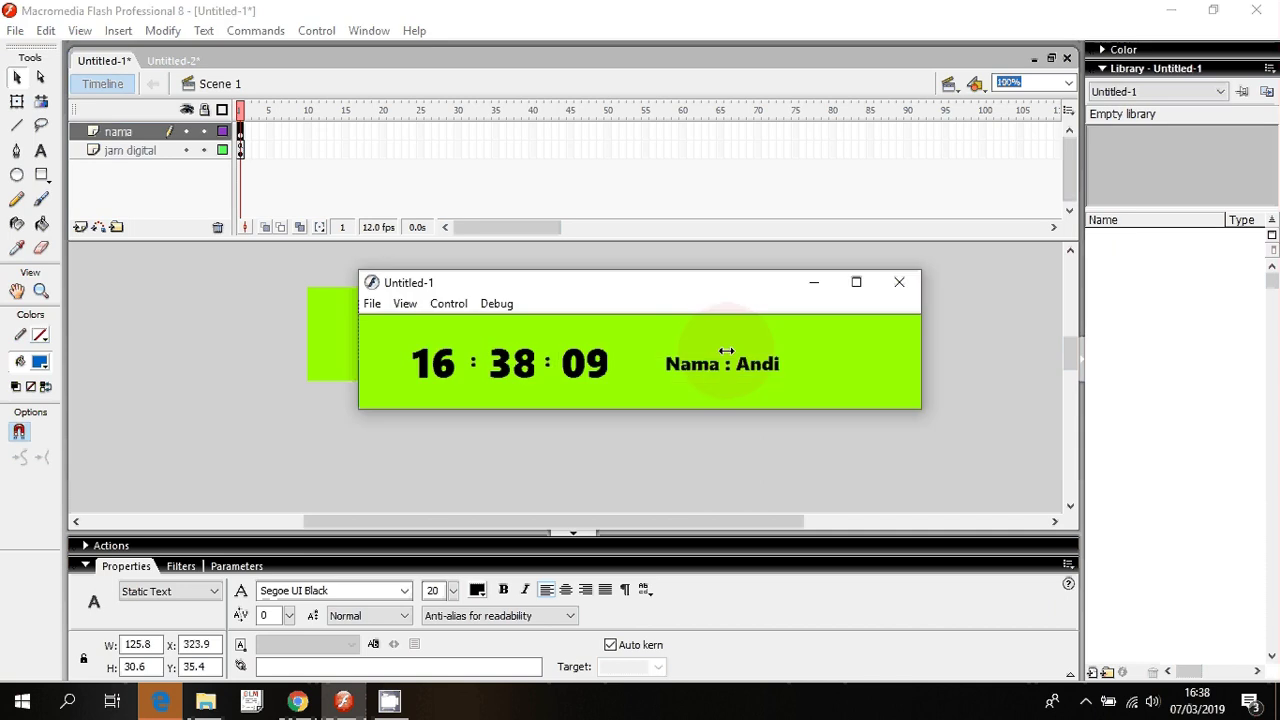
click(901, 284)
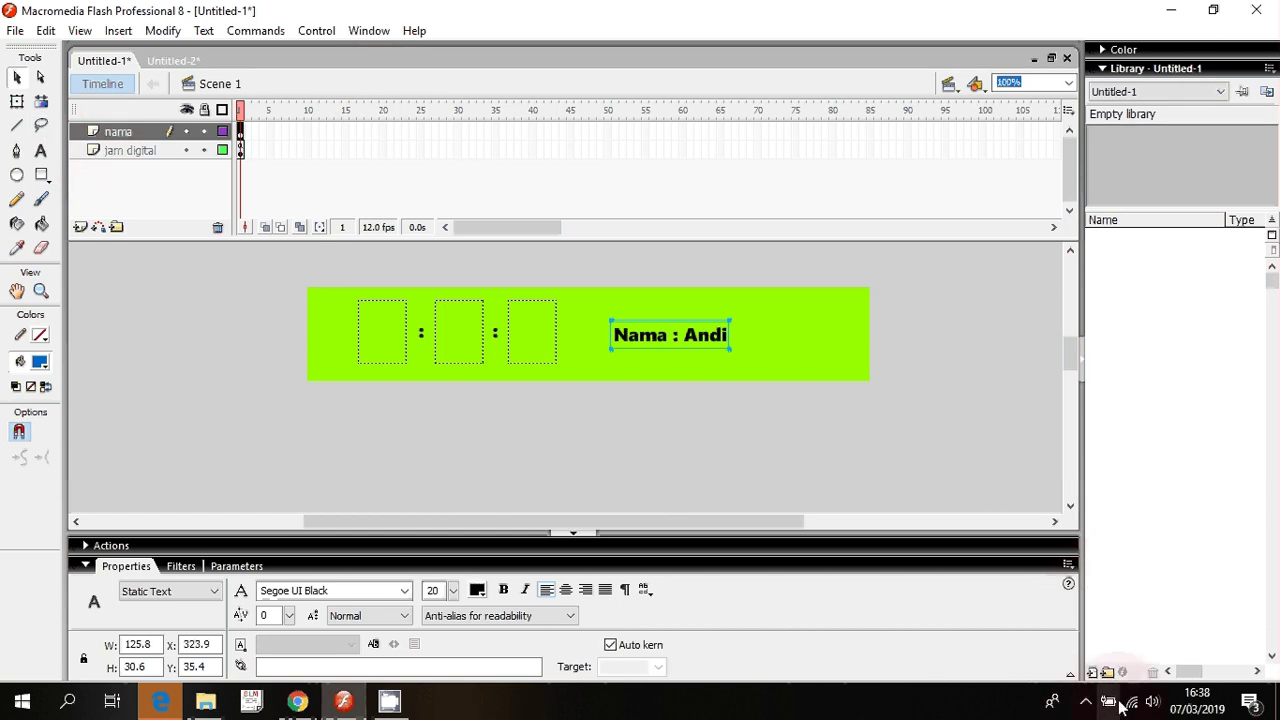
click(1086, 703)
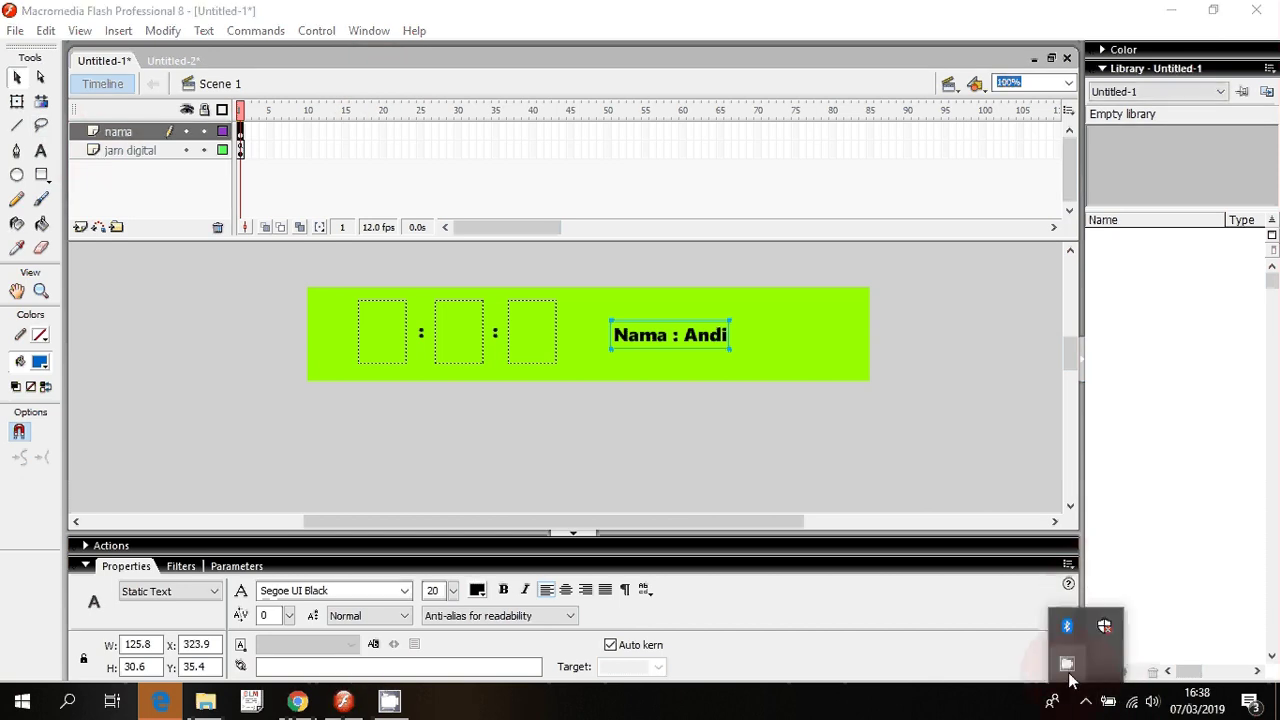